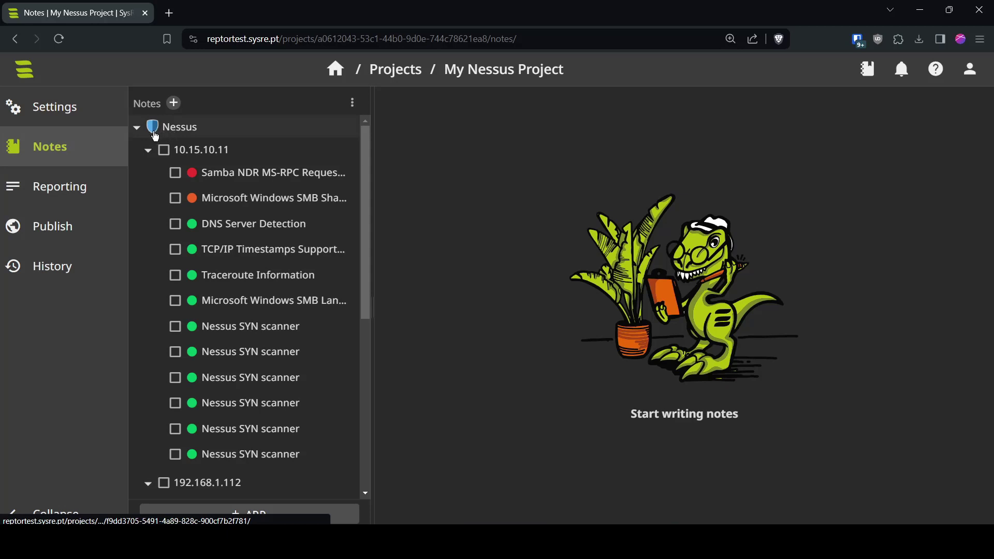
# Run reptor conf in PowerShell, accept the default SysReptor server, and switch to SysReptor's projects
pyautogui.hotkey('alt', 'Tab')
pyautogui.write('pip')
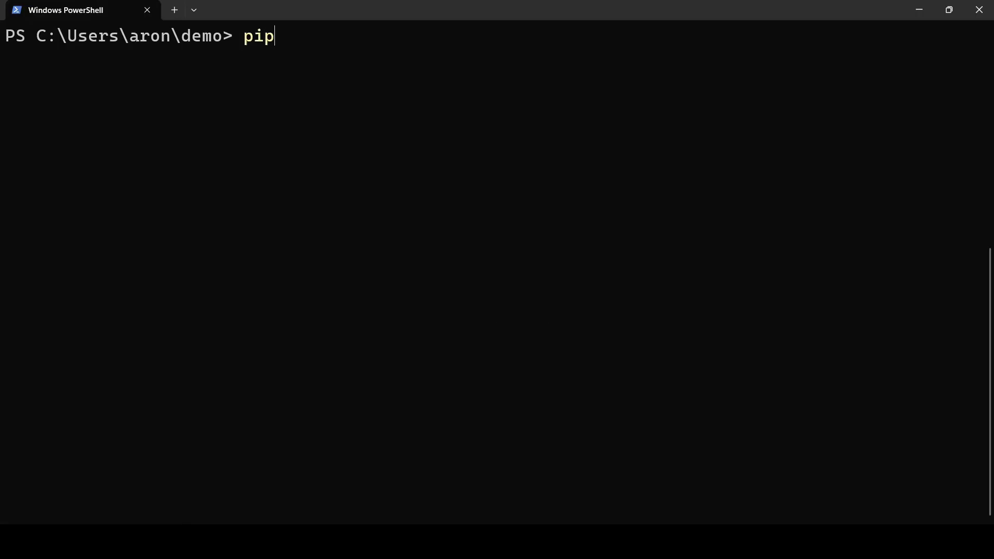
pyautogui.write('3 install')
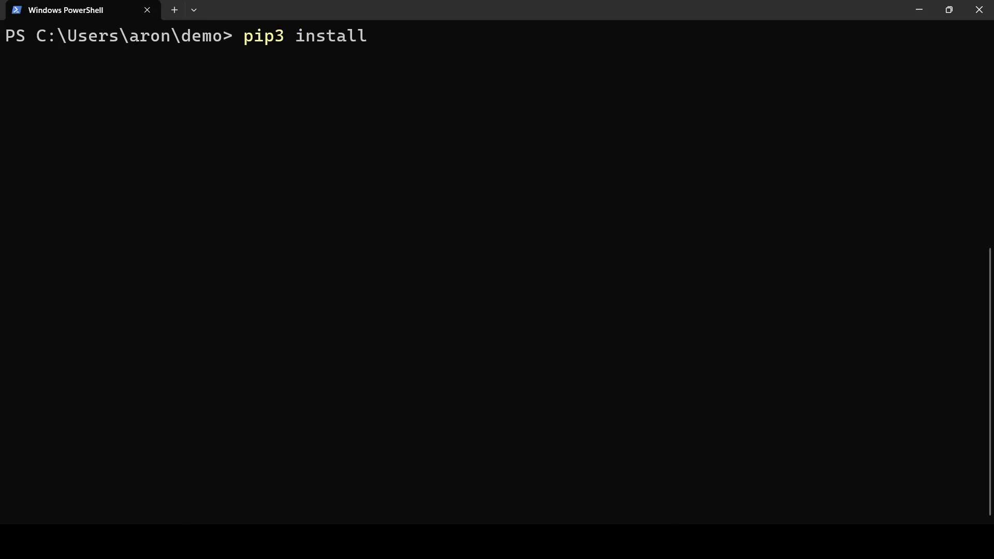
pyautogui.write(' reptor')
pyautogui.press('BackSpace')
pyautogui.press('BackSpace')
pyautogui.press('BackSpace')
pyautogui.press('BackSpace')
pyautogui.press('BackSpace')
pyautogui.press('BackSpace')
pyautogui.press('BackSpace')
pyautogui.press('BackSpace')
pyautogui.press('BackSpace')
pyautogui.press('BackSpace')
pyautogui.press('BackSpace')
pyautogui.press('BackSpace')
pyautogui.press('BackSpace')
pyautogui.press('BackSpace')
pyautogui.press('BackSpace')
pyautogui.press('BackSpace')
pyautogui.press('BackSpace')
pyautogui.press('BackSpace')
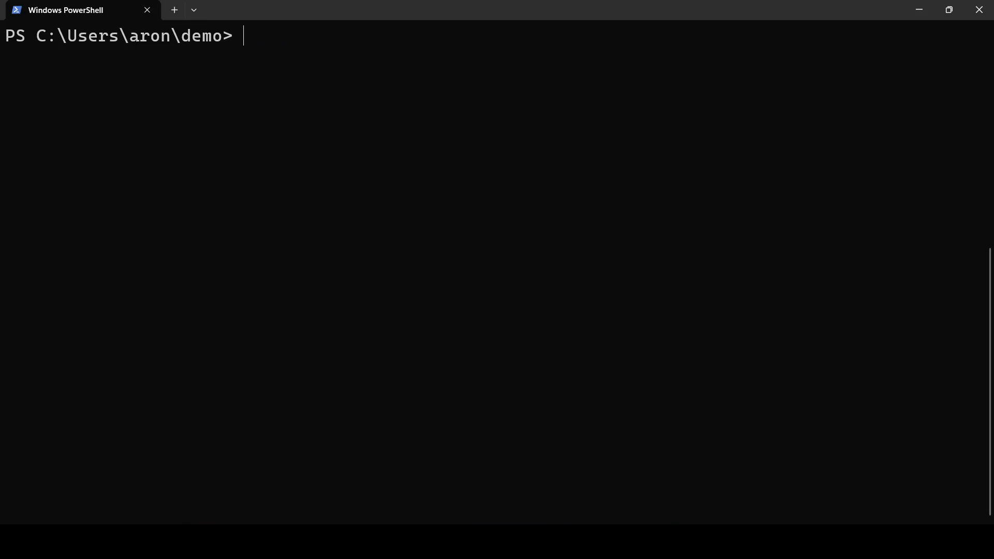
pyautogui.write('reptor conf')
pyautogui.press('Return')
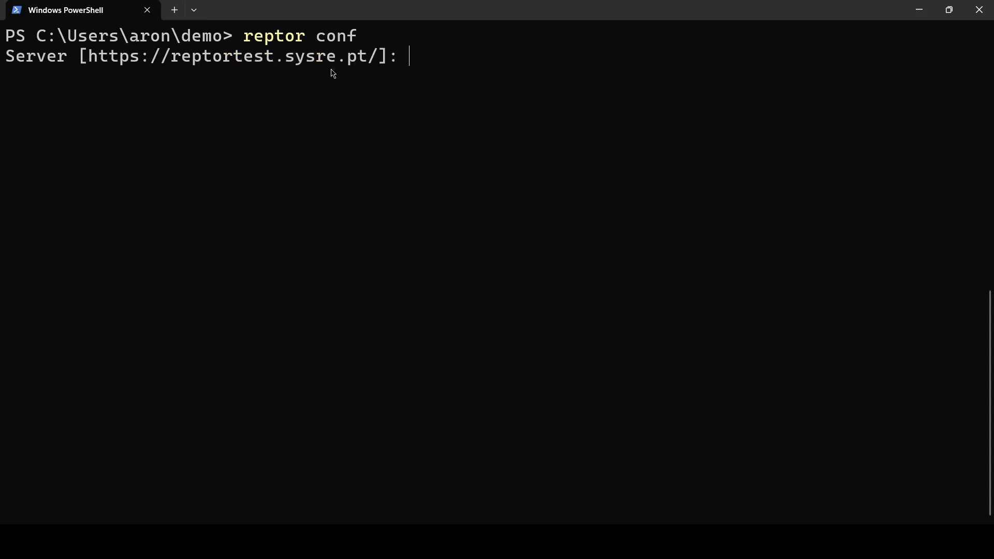
pyautogui.press('Return')
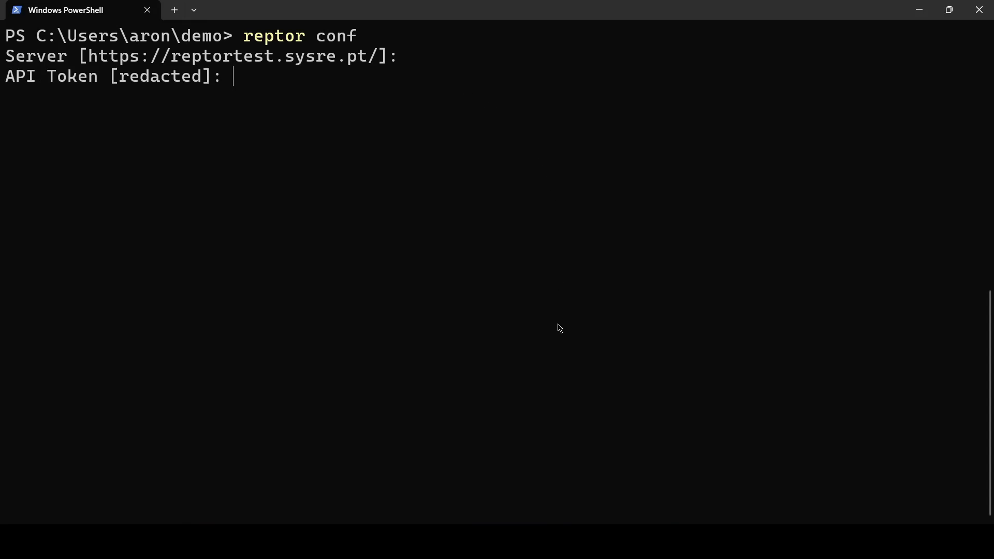
pyautogui.click(583, 542)
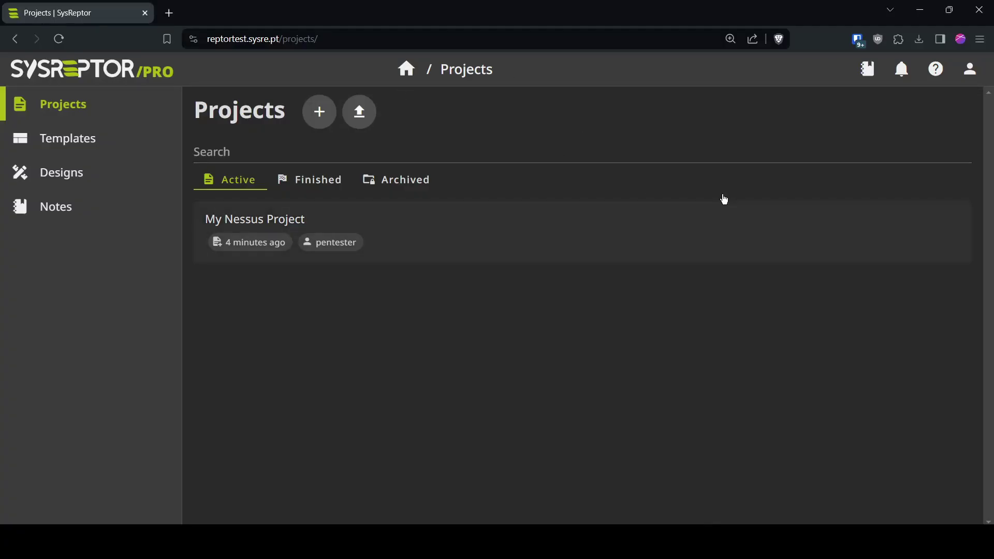
# Re-authenticate with the account password to reach the profile's API Tokens page
pyautogui.click(969, 69)
pyautogui.click(899, 156)
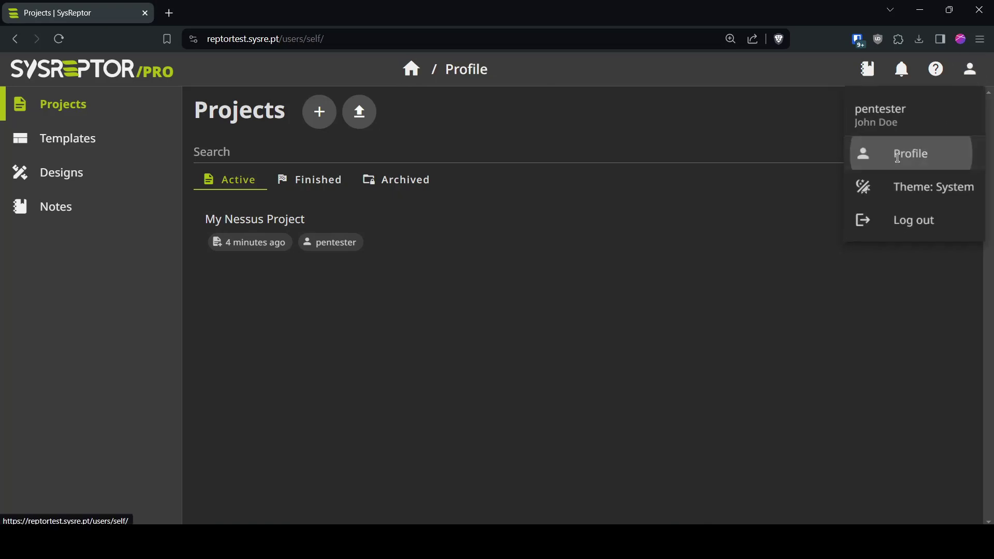
pyautogui.click(66, 203)
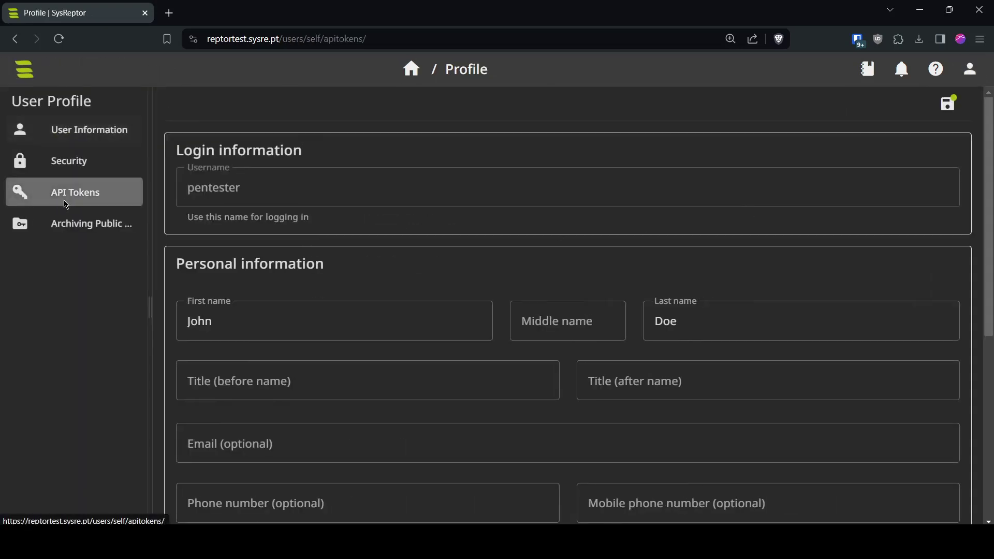
pyautogui.hotkey('ctrl', 'v')
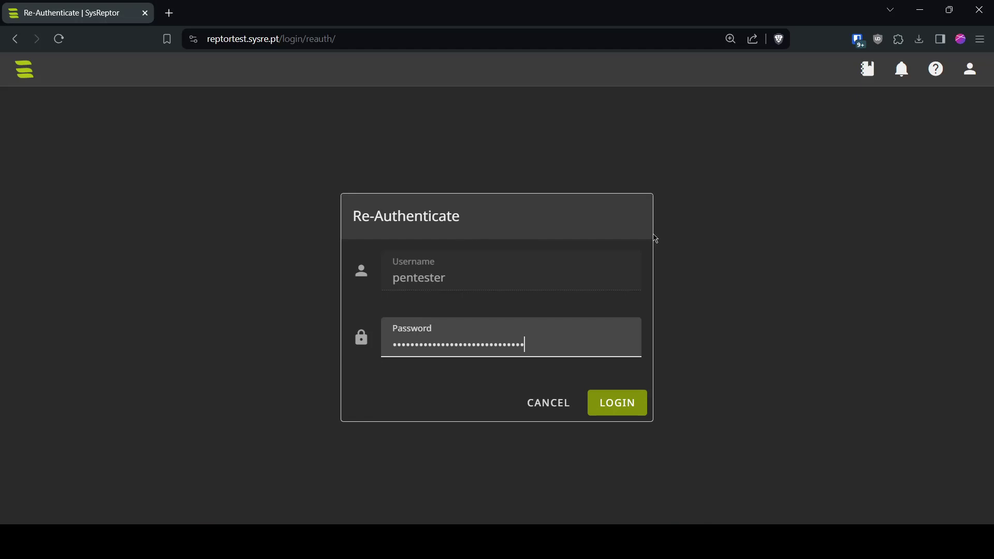
pyautogui.press('Return')
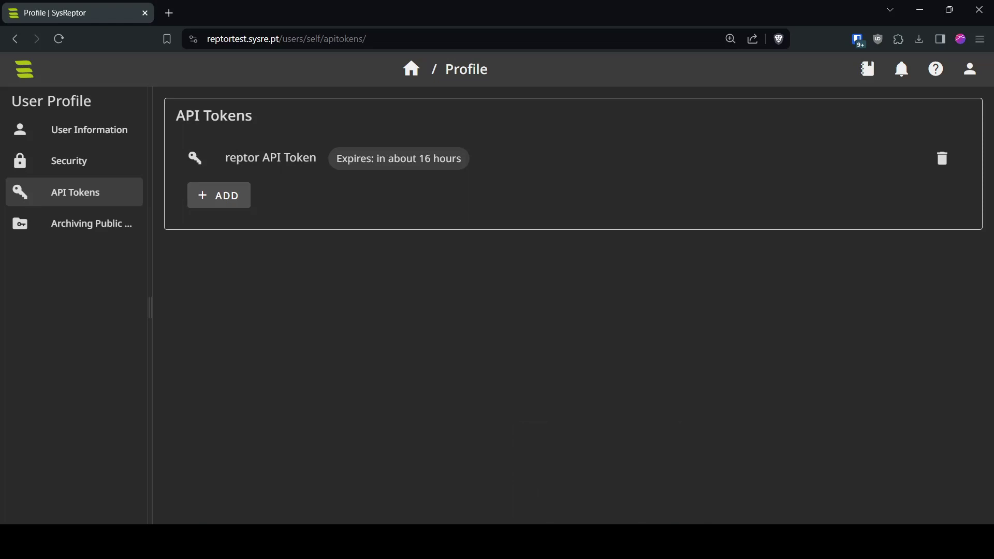
# Paste the API token into reptor conf's token prompt in PowerShell
pyautogui.hotkey('alt', 'Tab')
pyautogui.hotkey('ctrl', 'v')
pyautogui.press('Return')
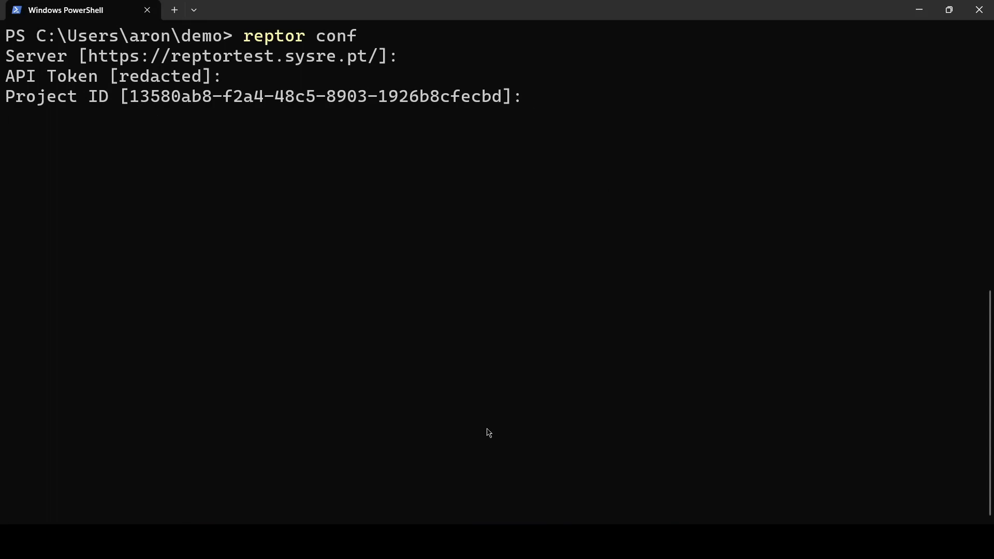
# Copy My Nessus Project's ID from its URL and enter it at reptor's Project ID prompt
pyautogui.hotkey('alt', 'Tab')
pyautogui.click(410, 69)
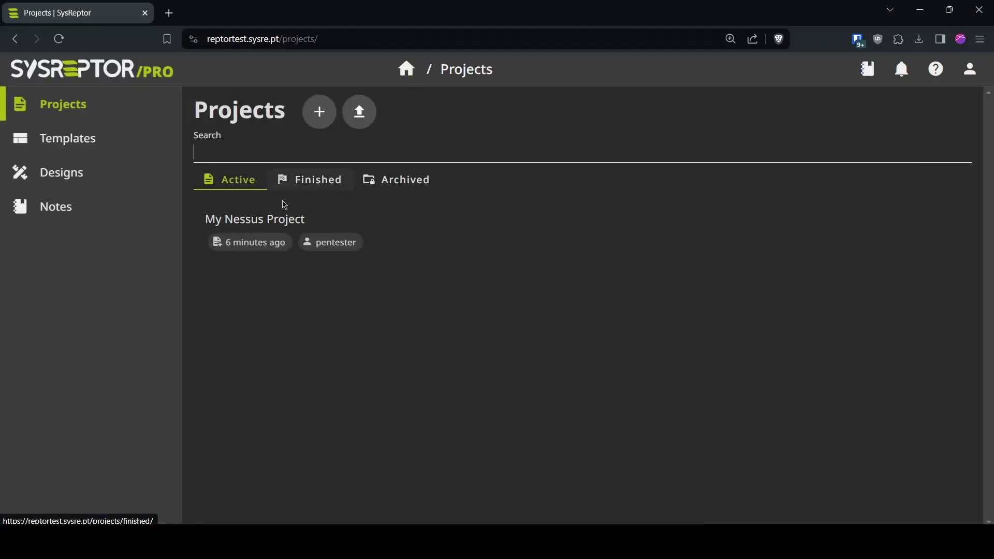
pyautogui.click(244, 225)
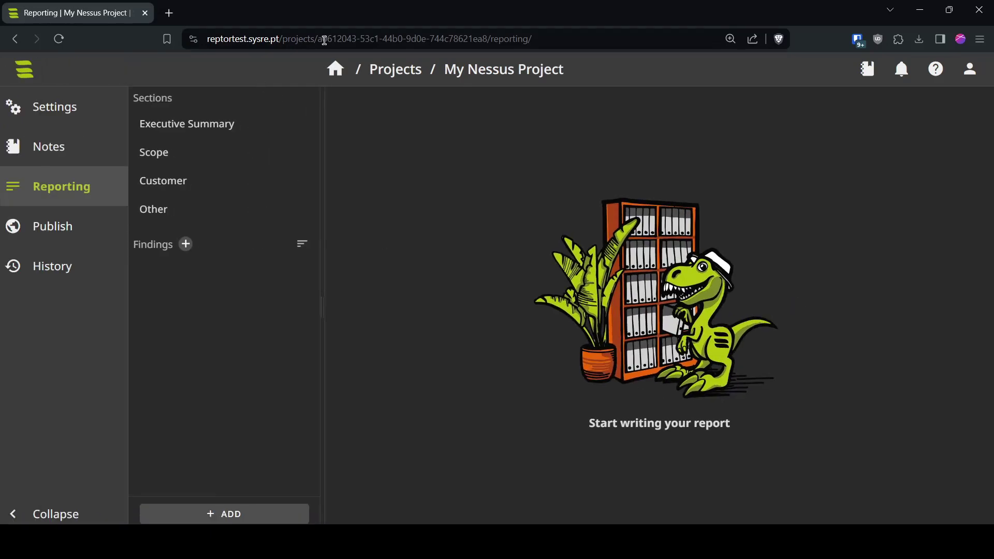
pyautogui.moveTo(317, 40); pyautogui.dragTo(487, 42)
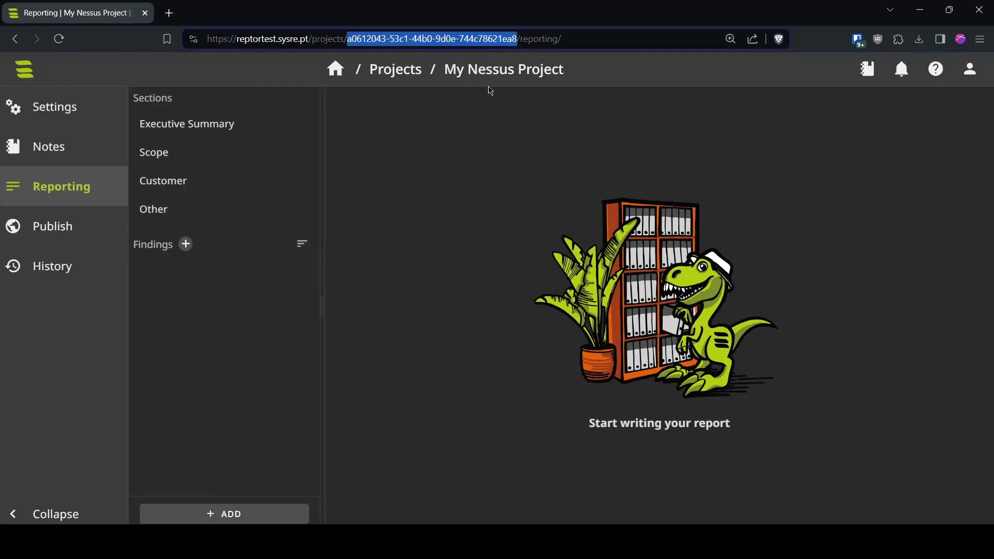
pyautogui.hotkey('ctrl', 'c')
pyautogui.hotkey('alt', 'Tab')
pyautogui.hotkey('ctrl', 'v')
pyautogui.press('Return')
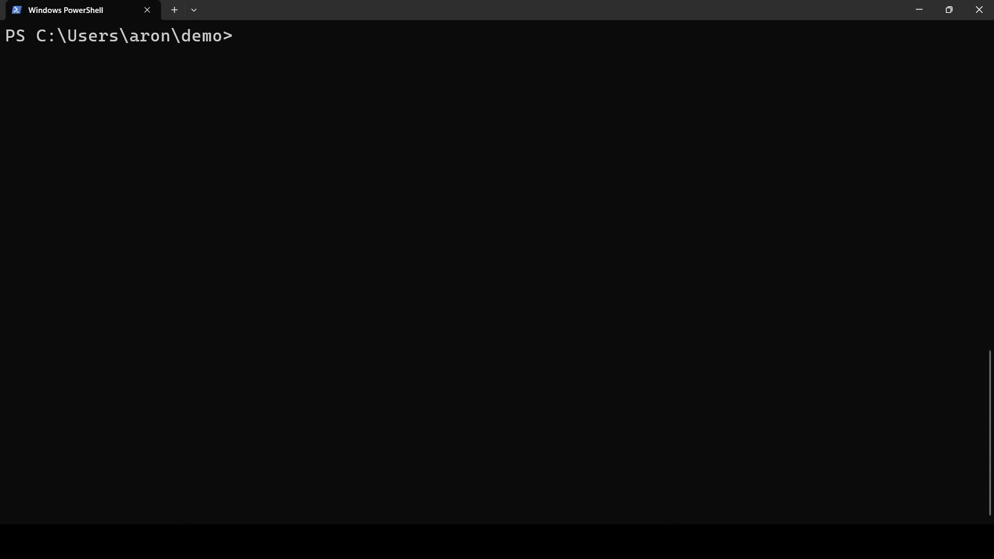
# List the folder, pipe report.nessus into reptor nessus --upload, and view the resulting notes
pyautogui.write('ls')
pyautogui.press('Return')
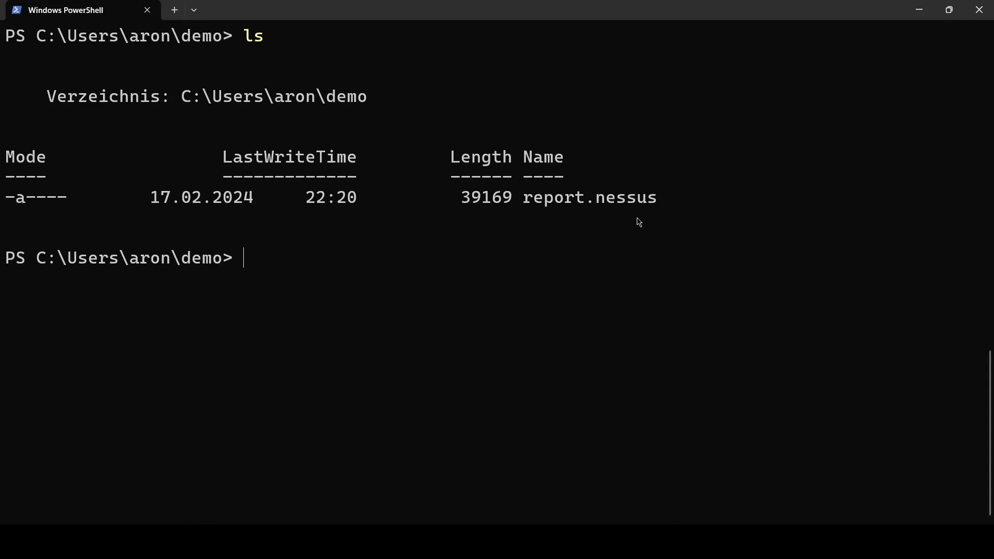
pyautogui.write('cat')
pyautogui.write(' .\\re')
pyautogui.press('Tab')
pyautogui.write('| rept')
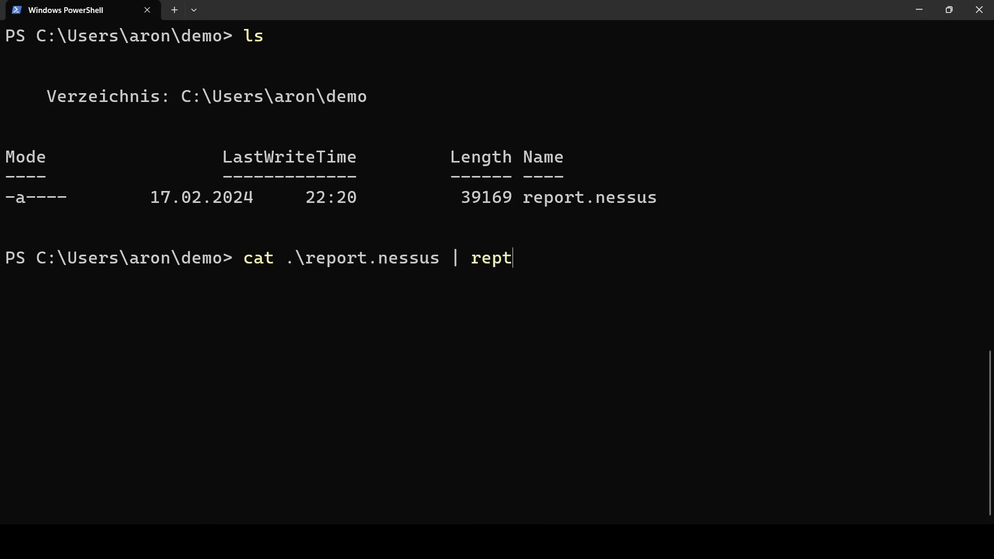
pyautogui.write('or nessus --zp')
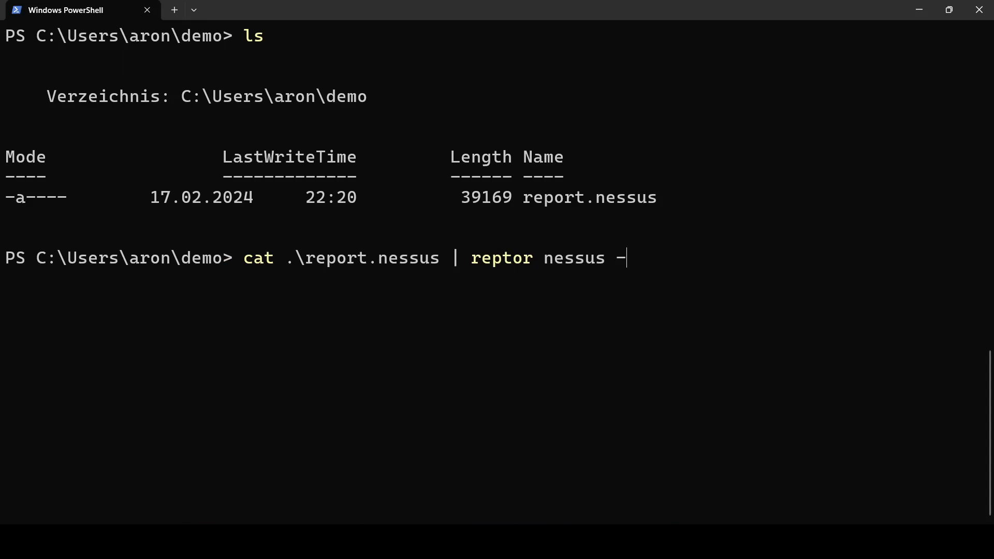
pyautogui.press('BackSpace')
pyautogui.press('BackSpace')
pyautogui.write('upload')
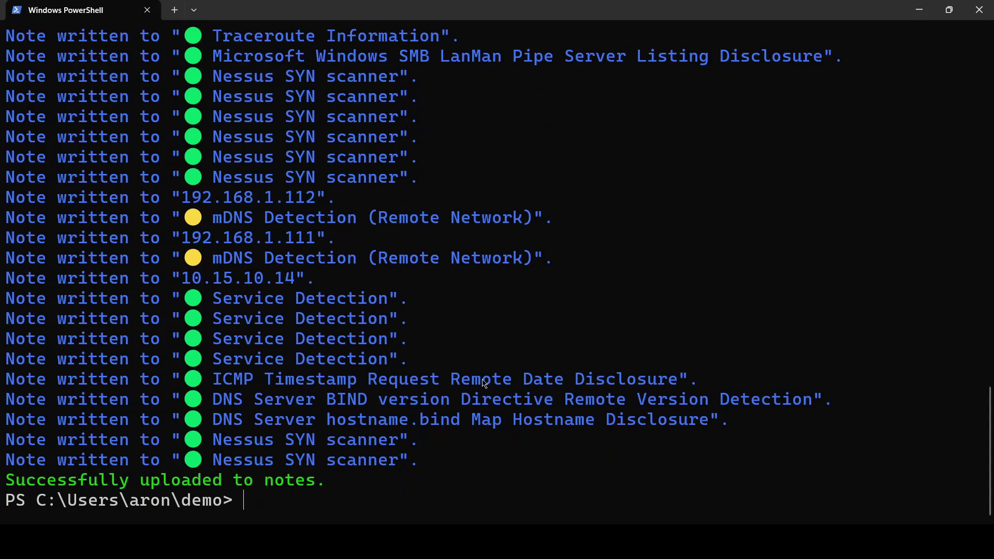
pyautogui.hotkey('alt', 'Tab')
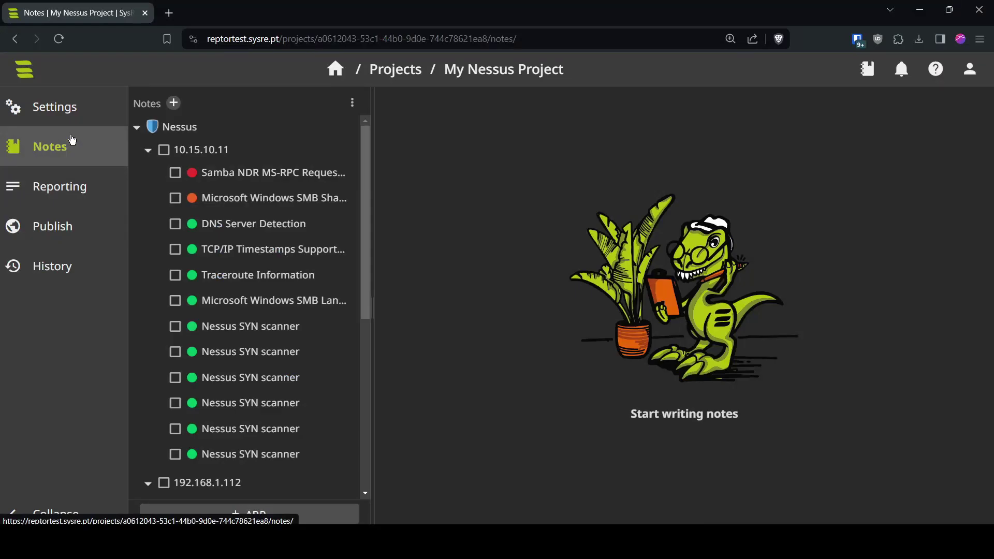
# Browse the 10.15.10.11 host note and Samba NDR MS-RPC note, then go to Reporting
pyautogui.click(137, 127)
pyautogui.click(136, 128)
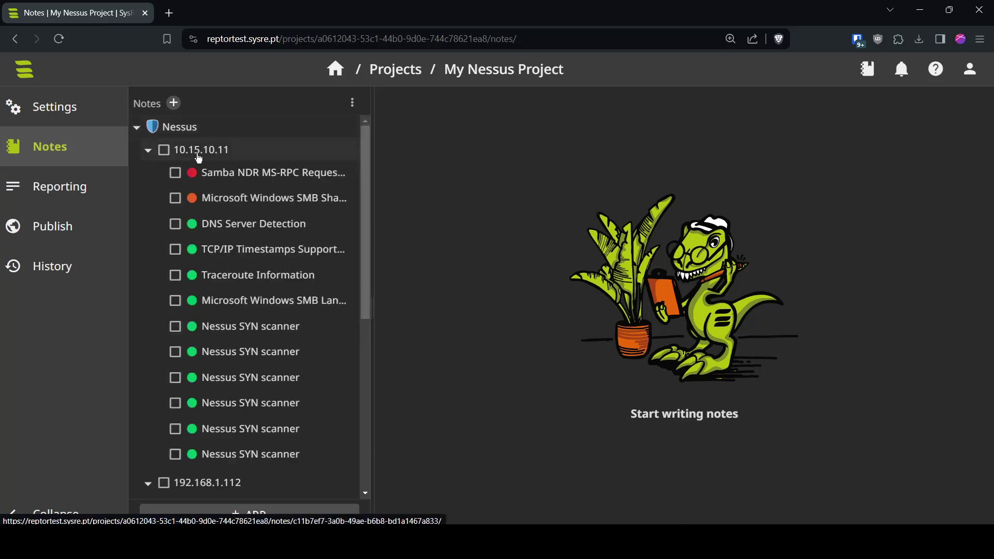
pyautogui.click(199, 155)
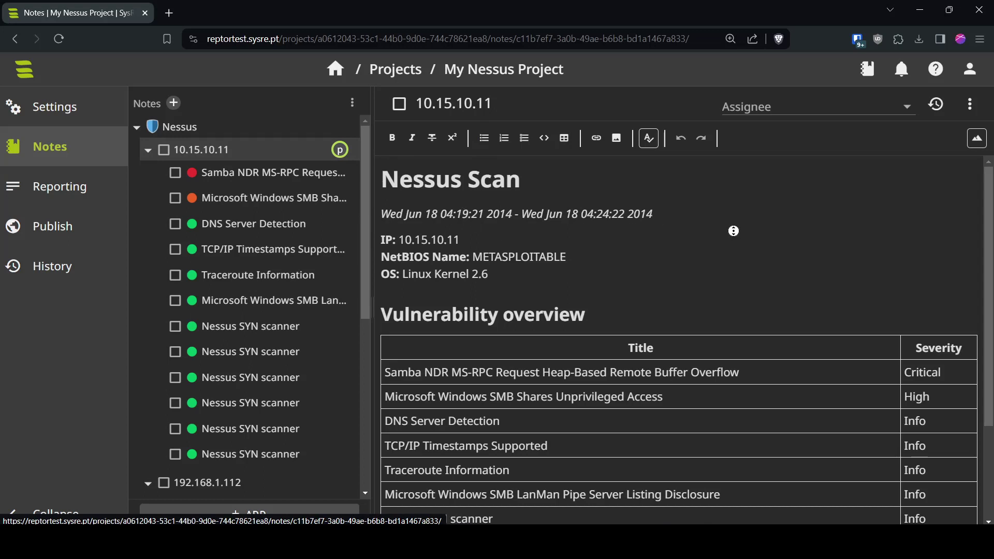
pyautogui.scroll(-1, 714, 258)
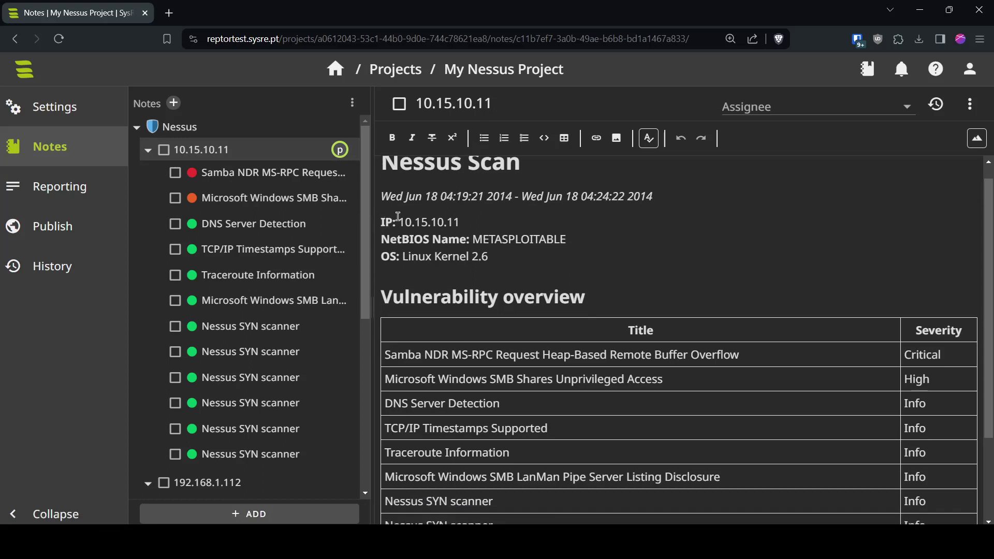
pyautogui.scroll(-2, 567, 259)
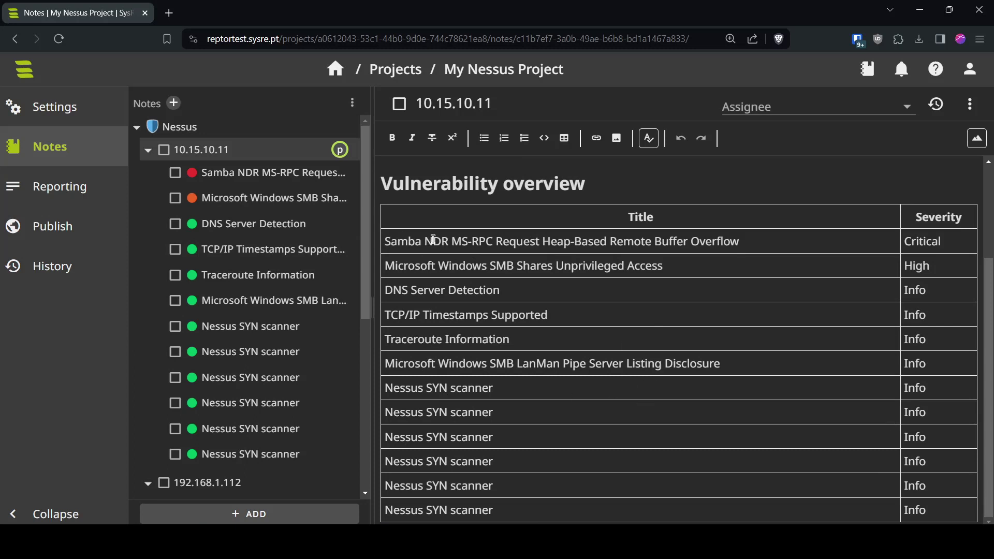
pyautogui.click(288, 175)
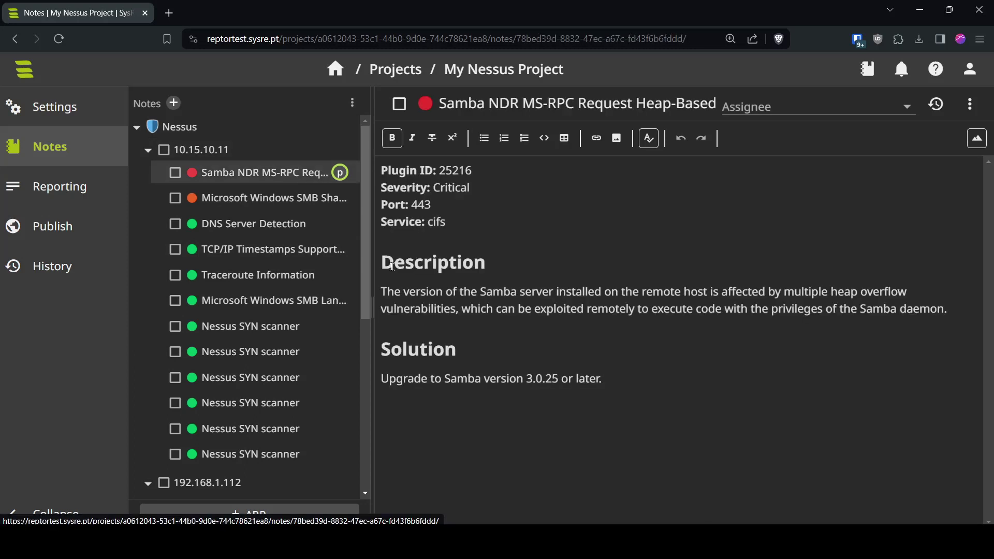
pyautogui.click(265, 199)
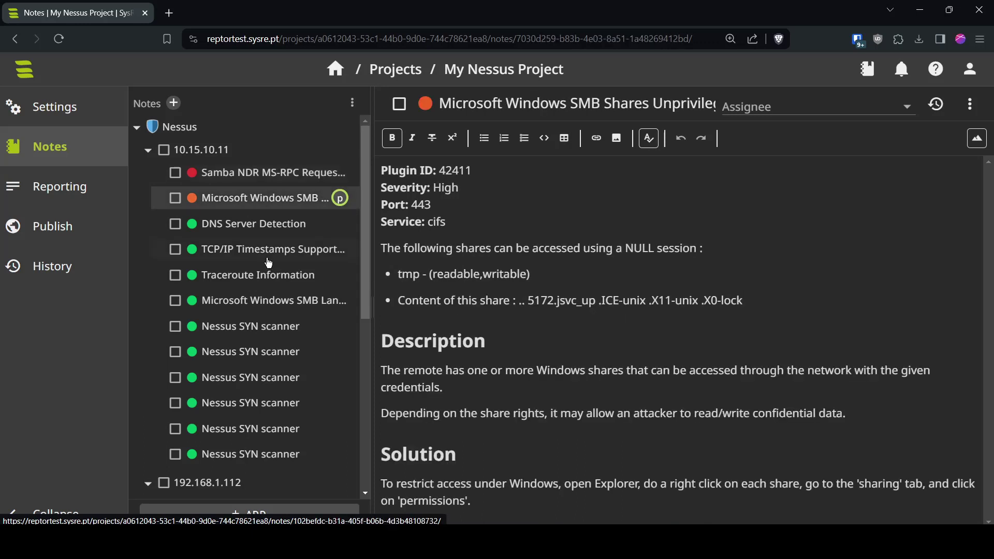
pyautogui.click(272, 179)
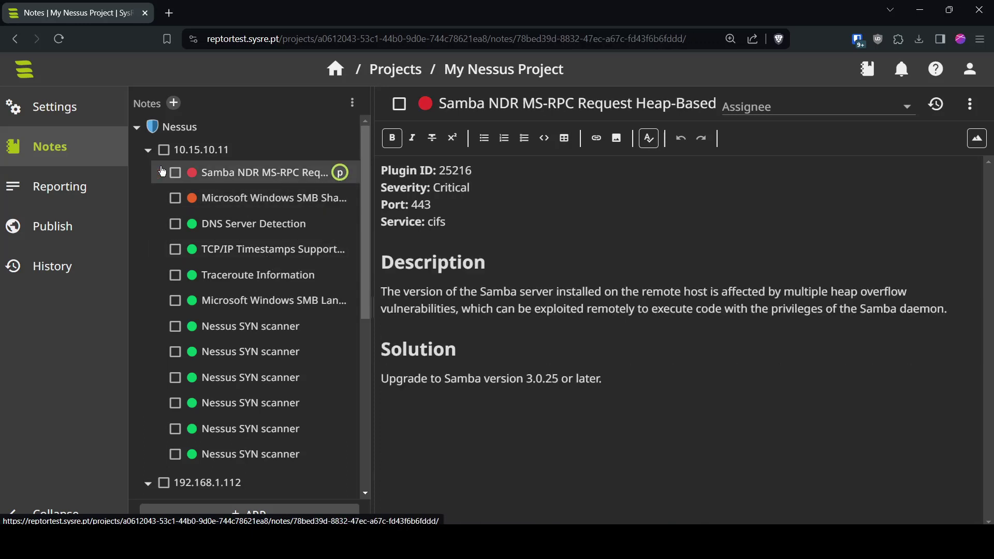
pyautogui.click(36, 192)
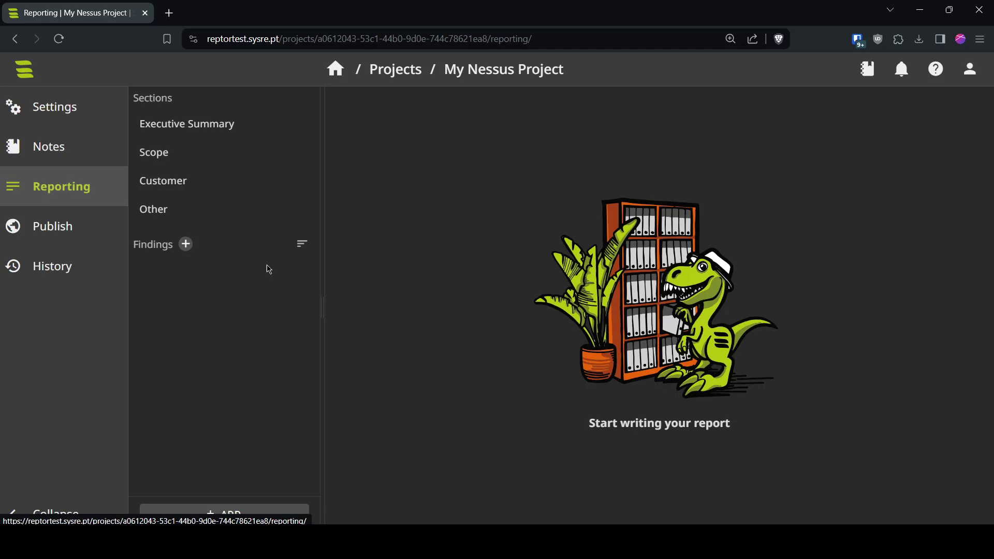
# Run reptor nessus --help and highlight the --push-findings and --severity-filter options
pyautogui.hotkey('alt', 'Tab')
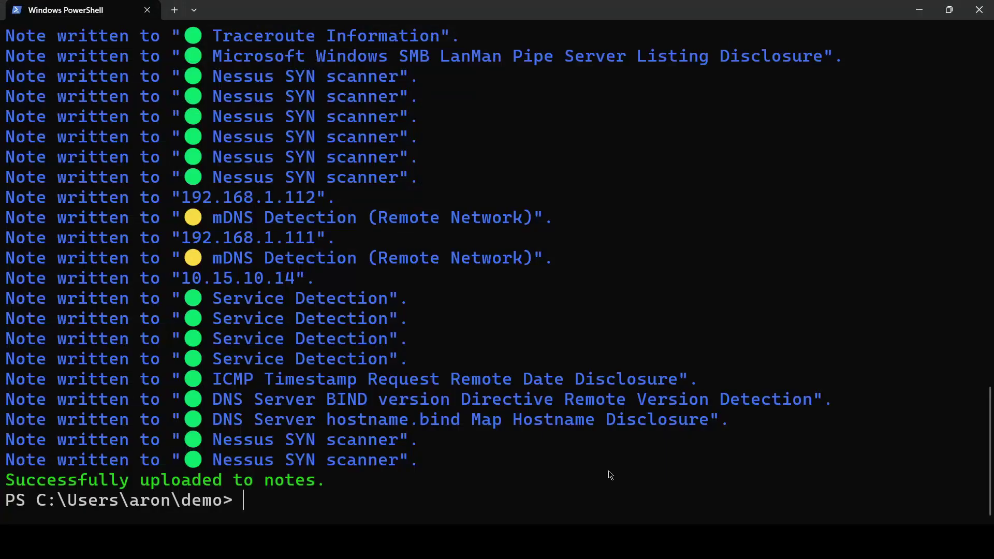
pyautogui.hotkey('ctrl', 'l')
pyautogui.write('rep')
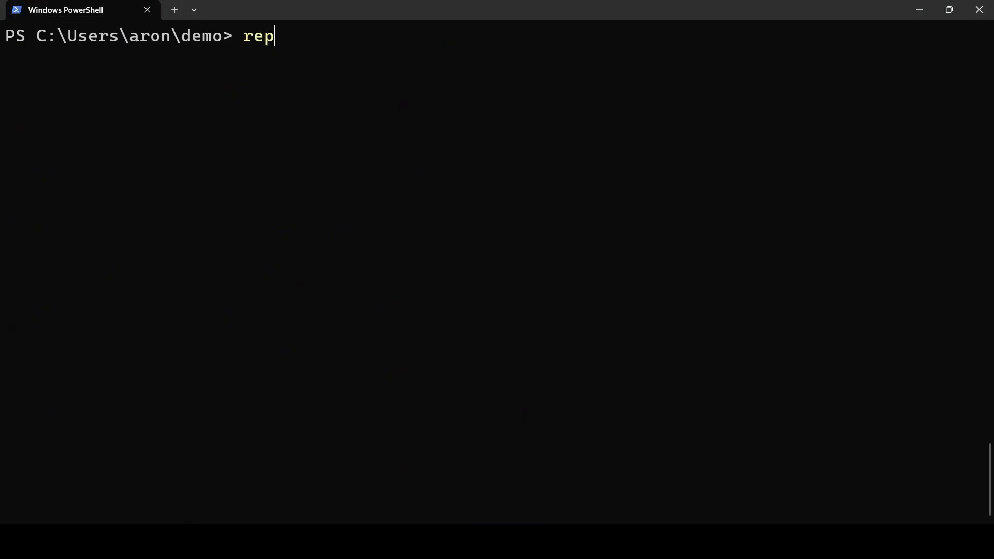
pyautogui.write('tor nessus -')
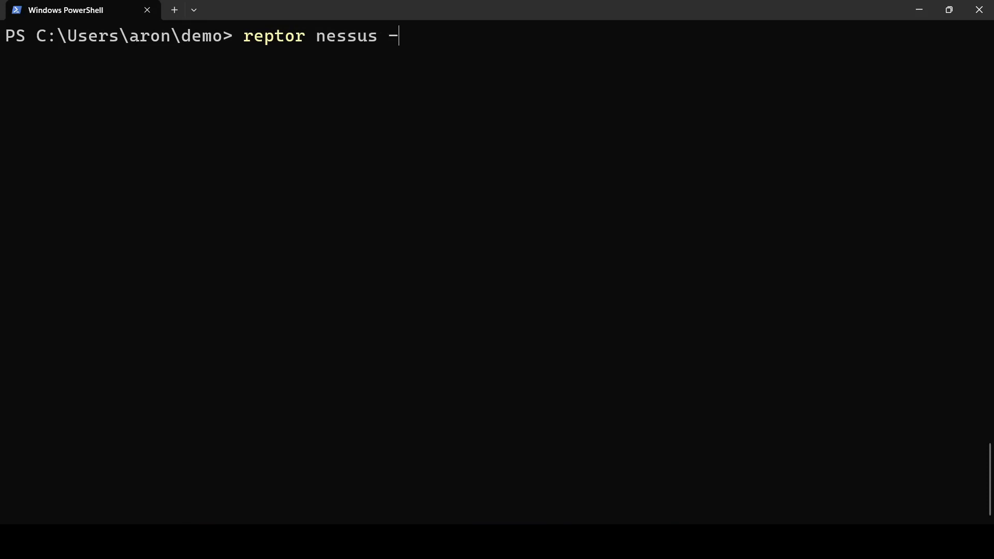
pyautogui.write('-help')
pyautogui.press('Return')
pyautogui.moveTo(27, 239); pyautogui.dragTo(174, 243)
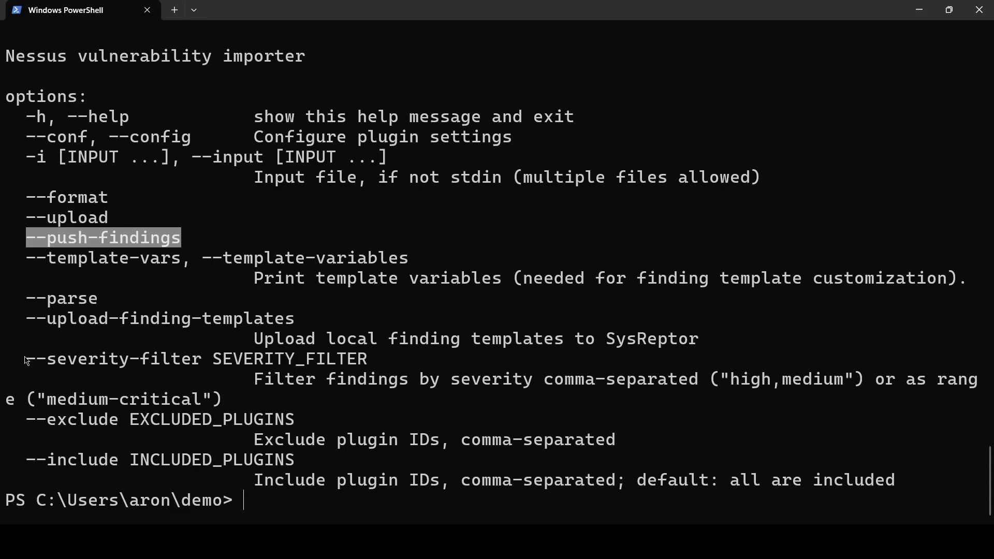
pyautogui.moveTo(28, 361); pyautogui.dragTo(201, 366)
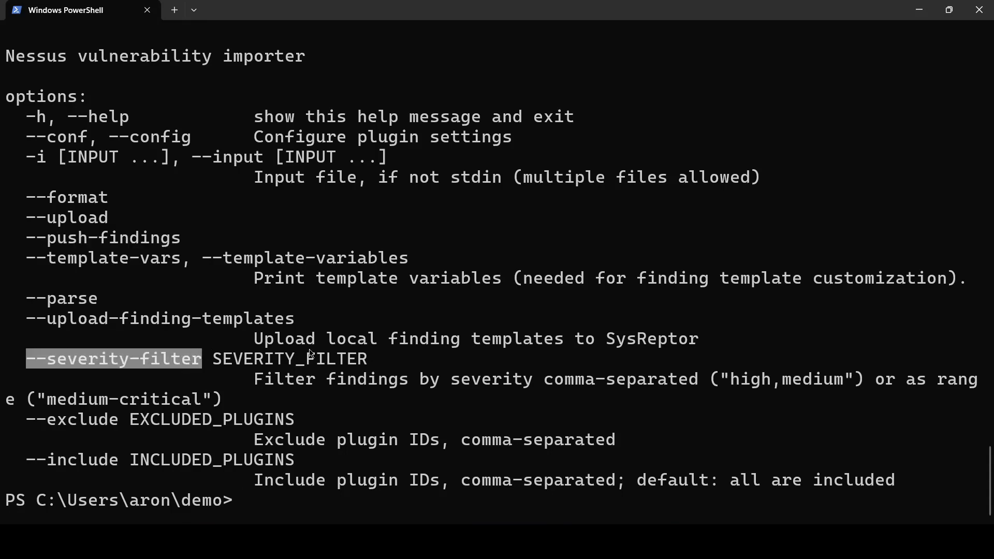
# Pipe report.nessus into reptor nessus --push-findings --severity-filter medium-critical, then view SysReptor
pyautogui.hotkey('ctrl', 'c')
pyautogui.write('cat')
pyautogui.hotkey('ctrl', 'l')
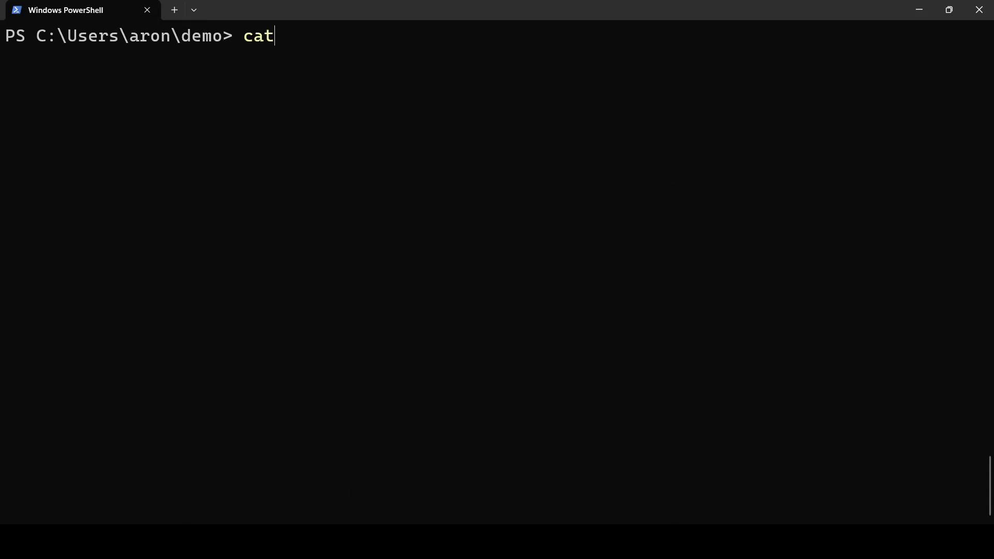
pyautogui.write('r')
pyautogui.press('Tab')
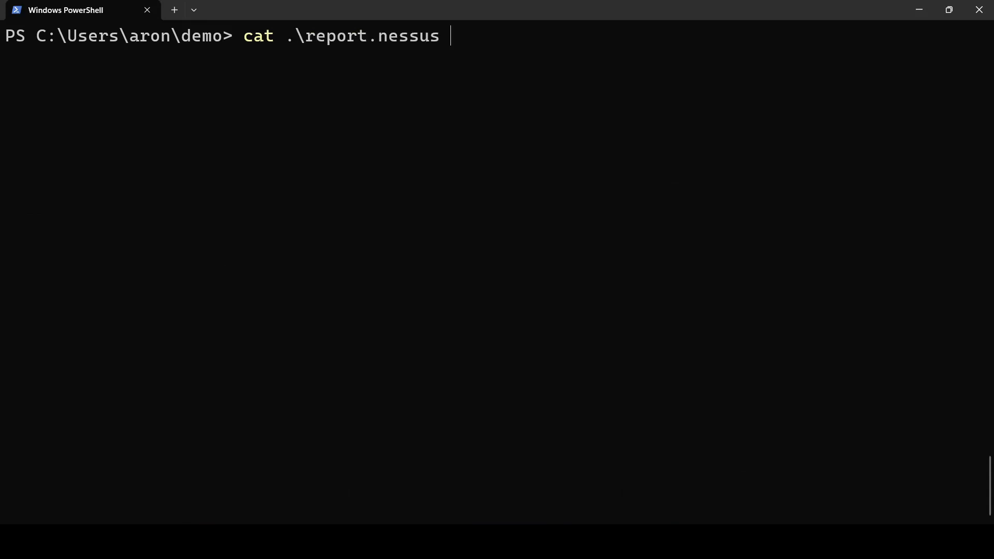
pyautogui.write('| reptor nessus --push')
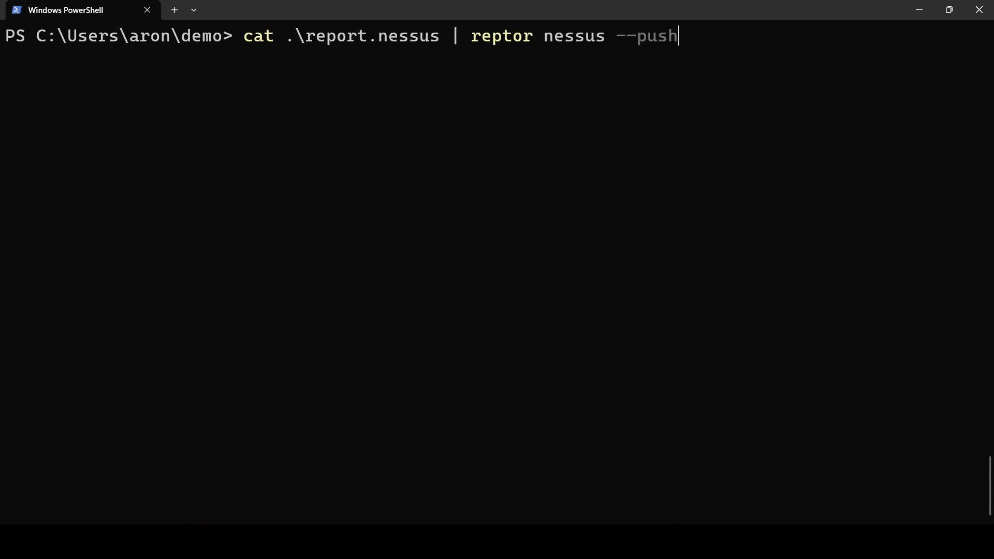
pyautogui.write('-findings --se')
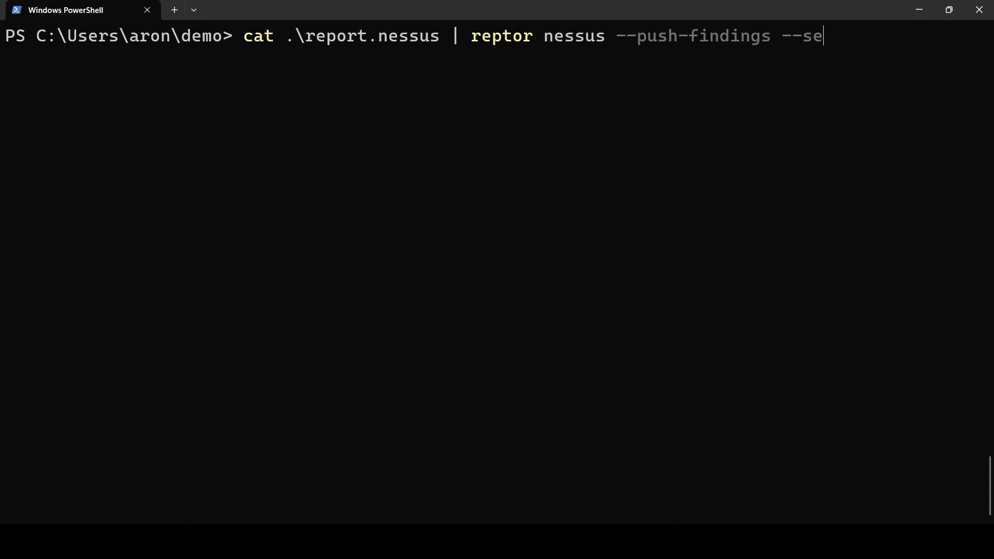
pyautogui.write('verity-filter me')
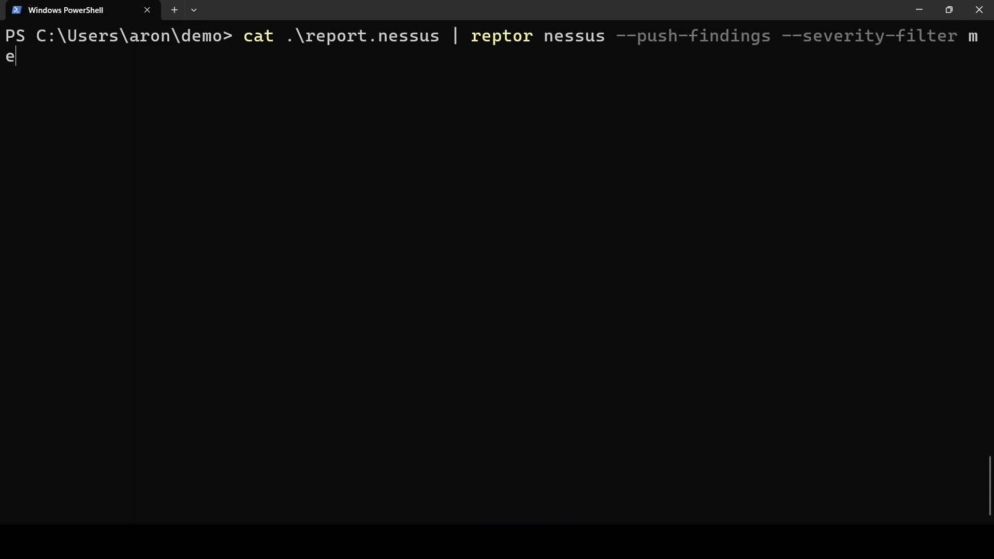
pyautogui.write('dium-critical')
pyautogui.hotkey('ctrl', '-')
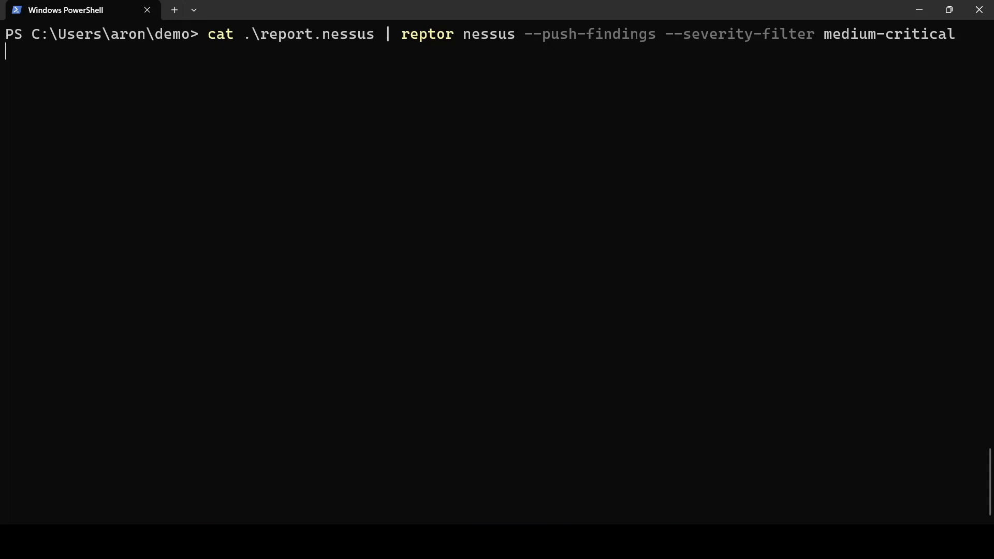
pyautogui.press('Return')
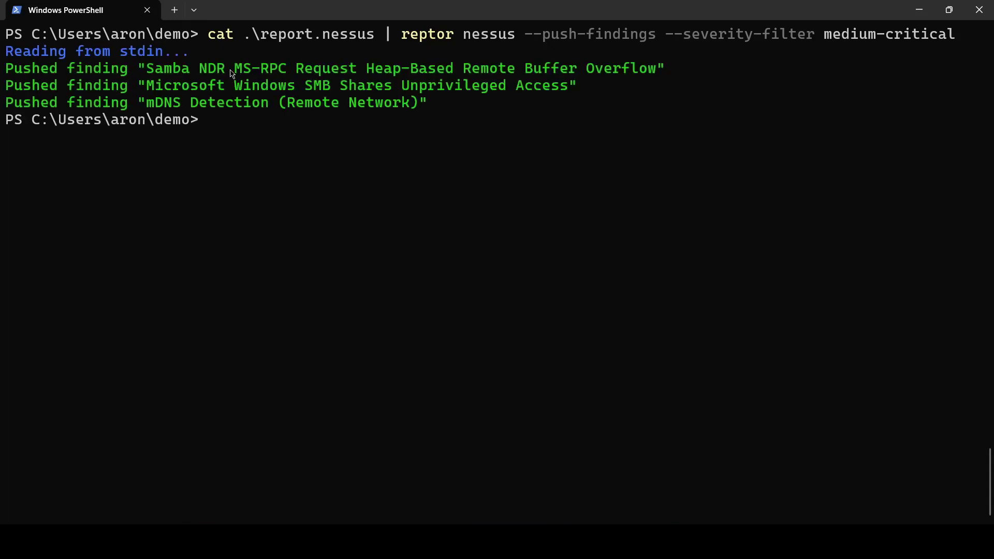
pyautogui.hotkey('alt', 'Tab')
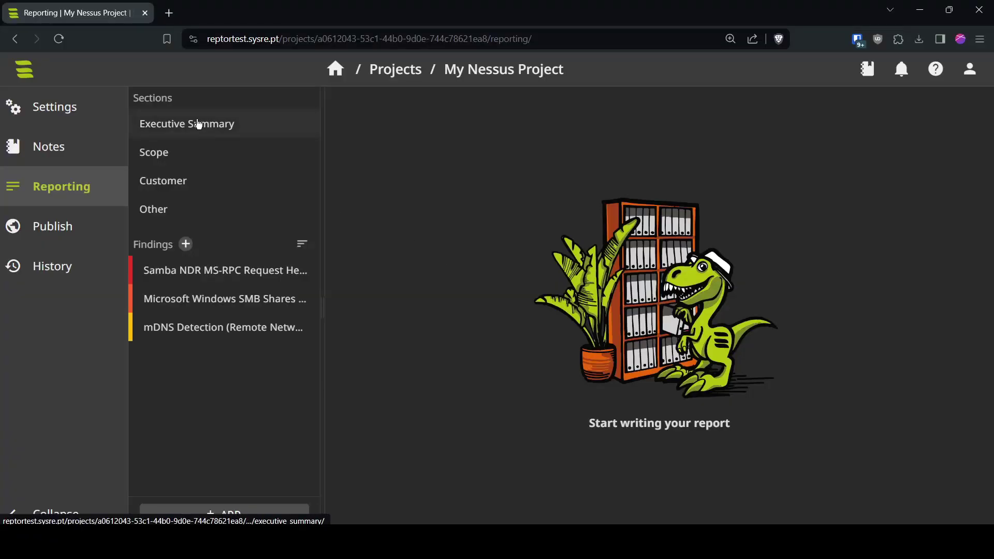
# Review the Samba NDR finding's summary and recommendation fields
pyautogui.click(250, 279)
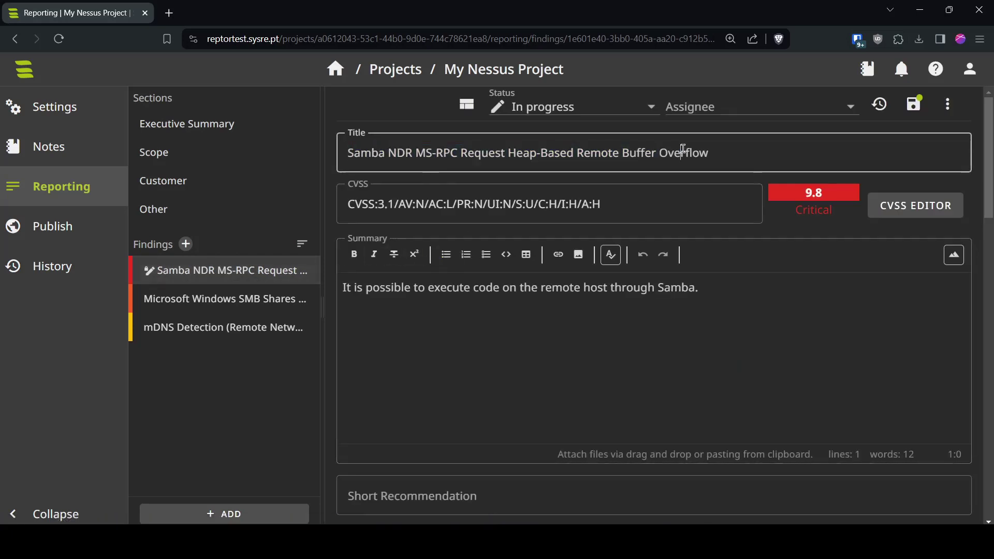
pyautogui.moveTo(402, 288); pyautogui.dragTo(632, 285)
pyautogui.scroll(-5, 632, 282)
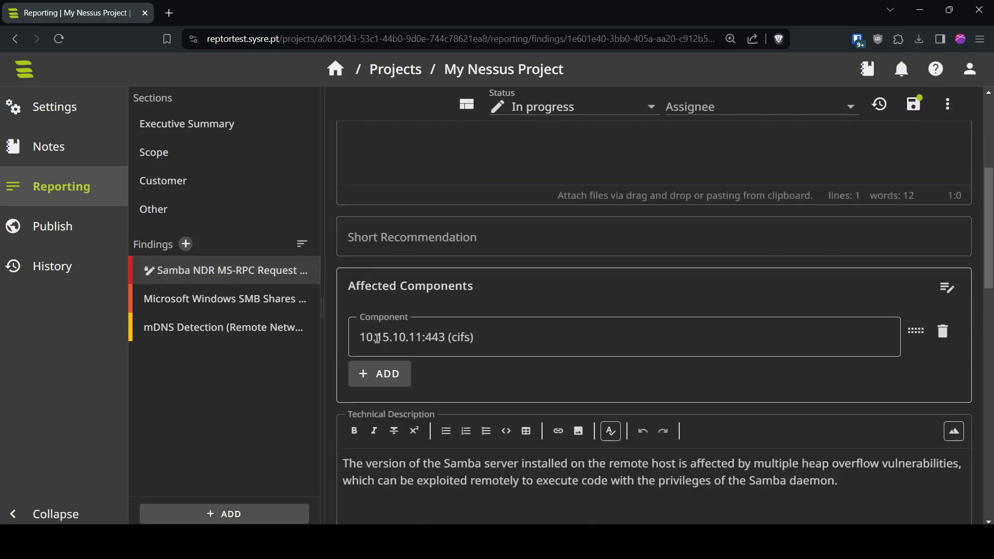
pyautogui.moveTo(367, 337); pyautogui.dragTo(532, 349)
pyautogui.scroll(-5, 428, 349)
pyautogui.scroll(-6, 430, 344)
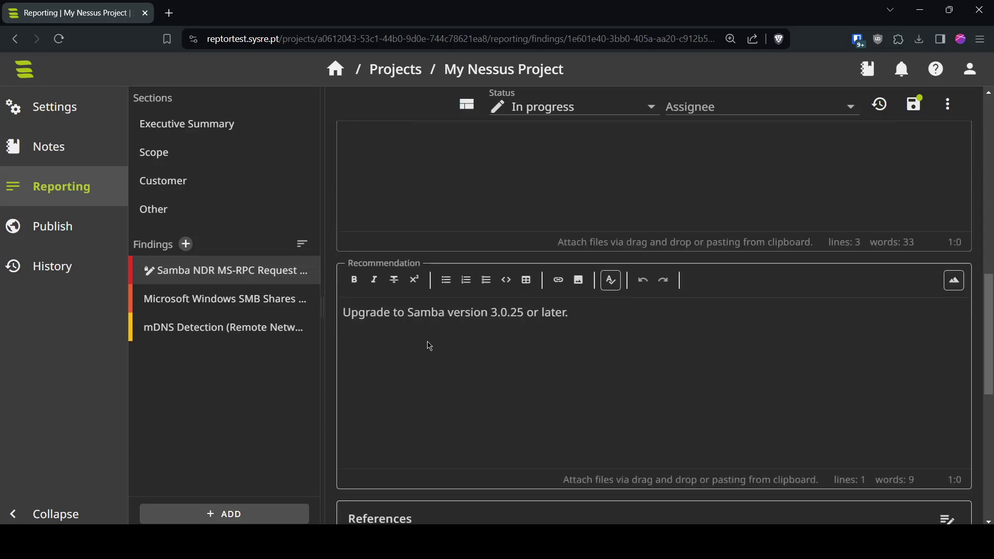
# Inspect the mDNS Detection finding's two affected components, hosts .111 and .112
pyautogui.click(247, 331)
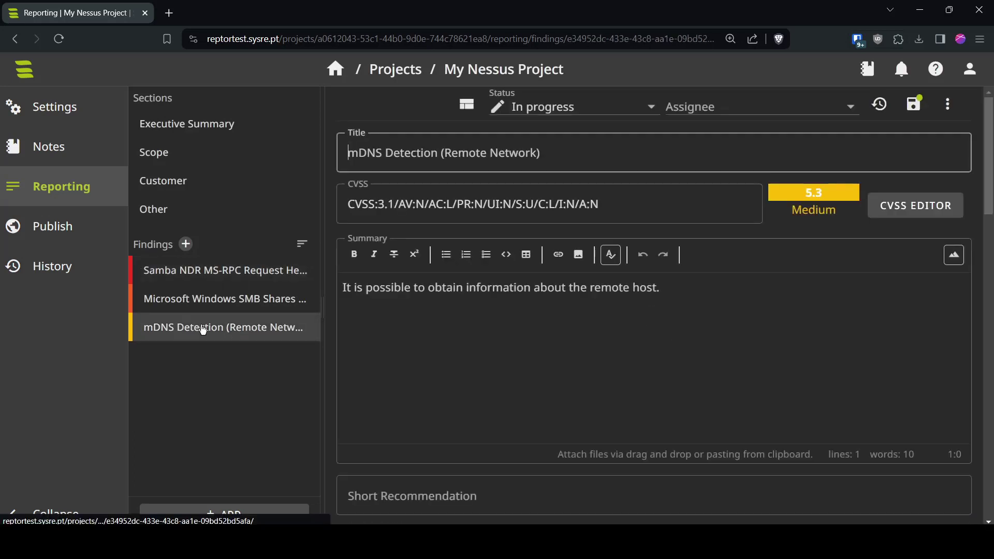
pyautogui.scroll(-6, 528, 259)
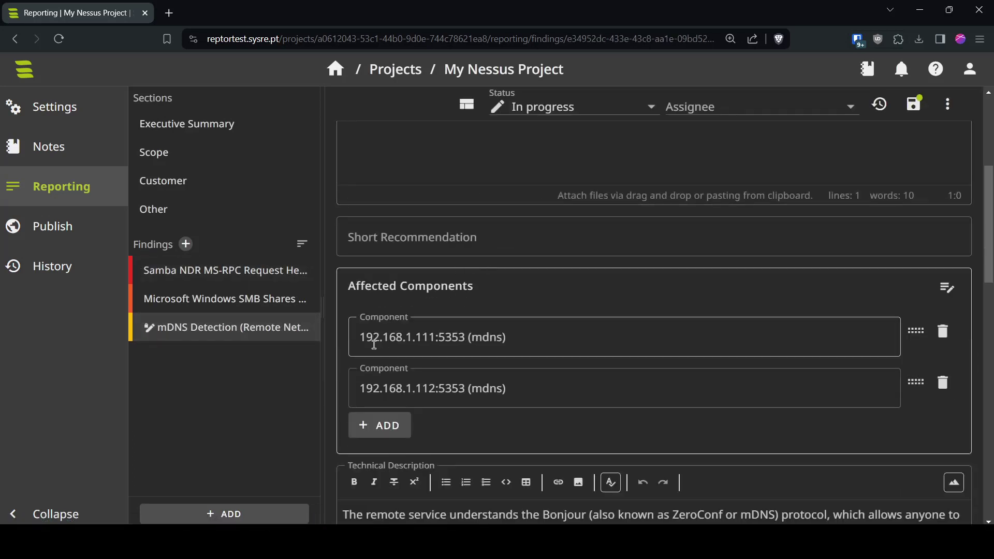
pyautogui.click(532, 337)
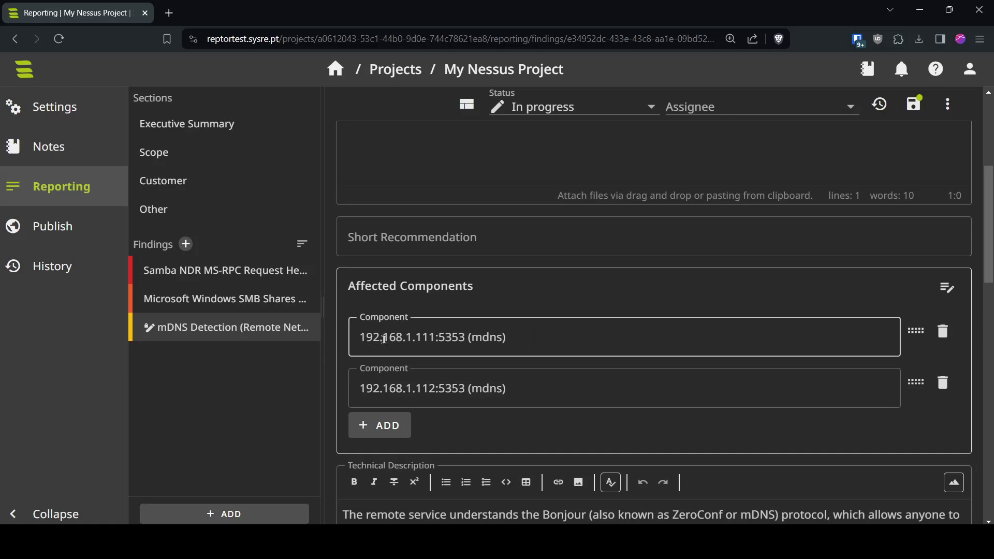
pyautogui.moveTo(418, 337); pyautogui.dragTo(424, 337)
pyautogui.doubleClick(424, 337)
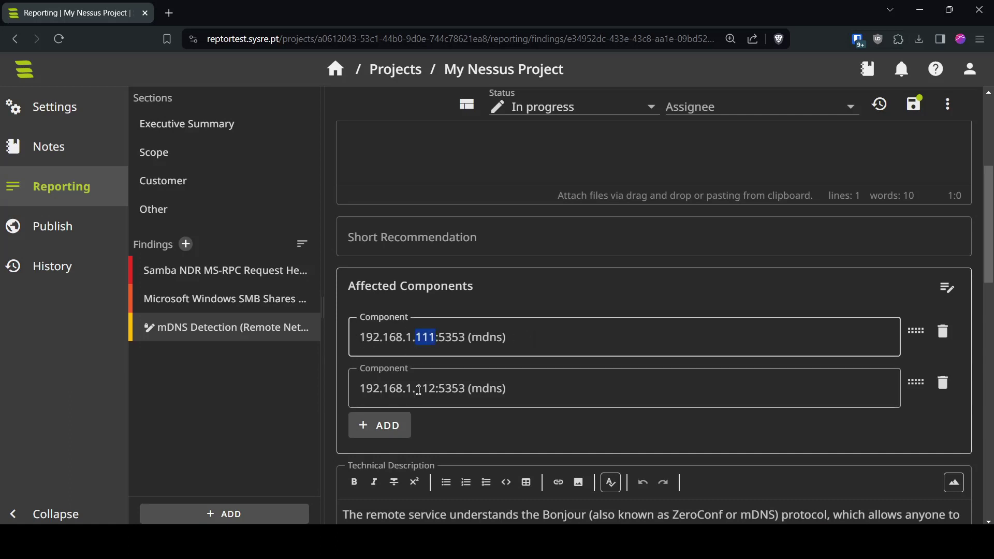
pyautogui.doubleClick(419, 389)
pyautogui.click(572, 391)
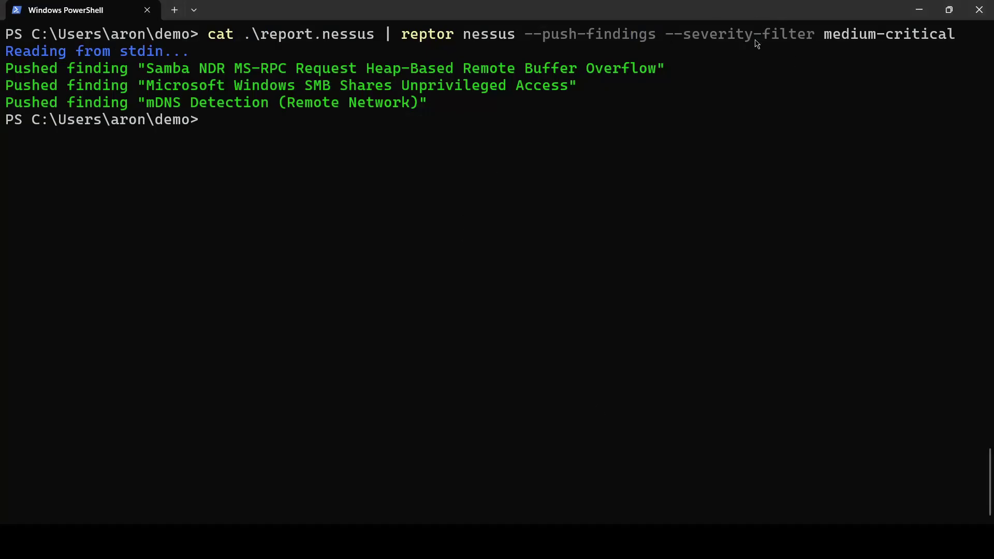
# Configure reptor nessus --conf with medium-critical severity, empty plugin ID lists, and no config save
pyautogui.write('reptor nessus --')
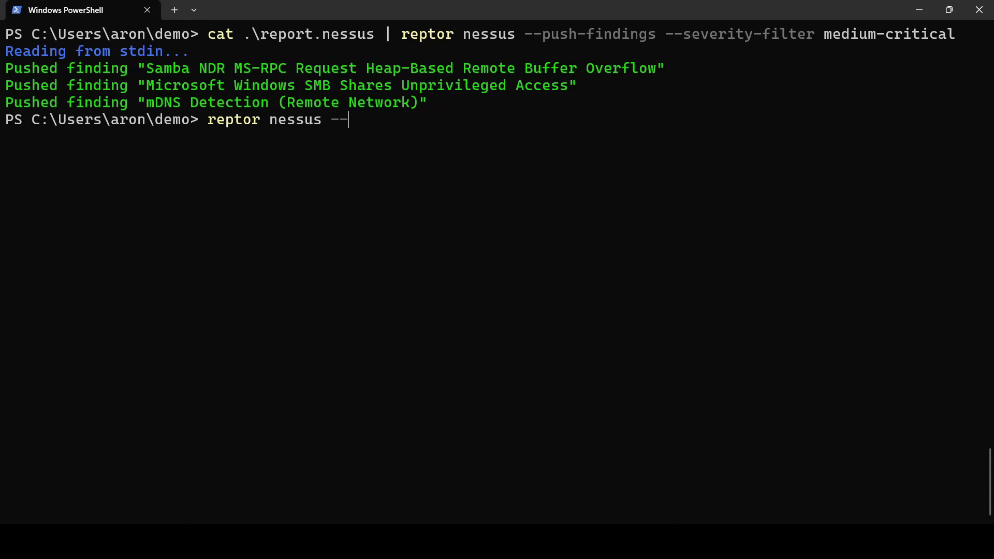
pyautogui.write('conf')
pyautogui.press('Return')
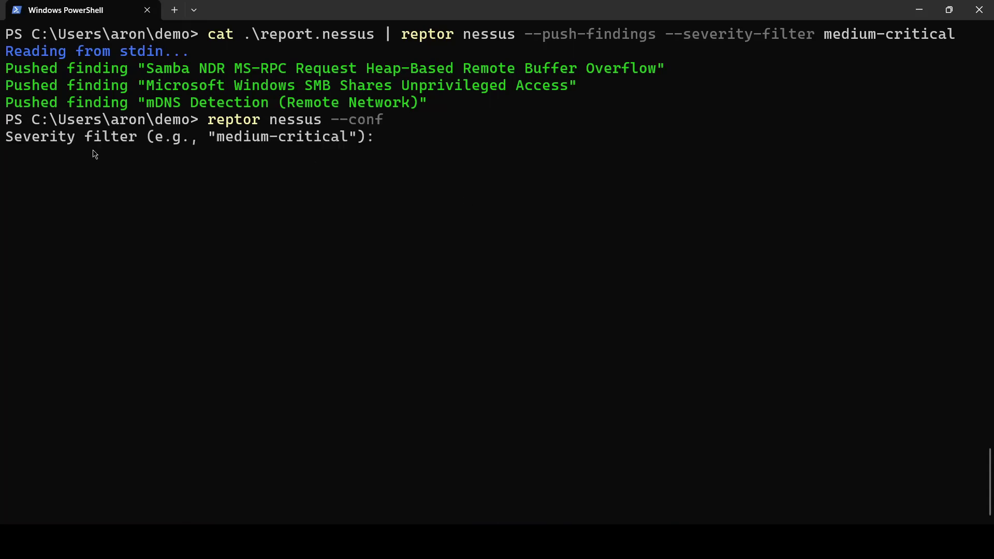
pyautogui.write('medium-critical')
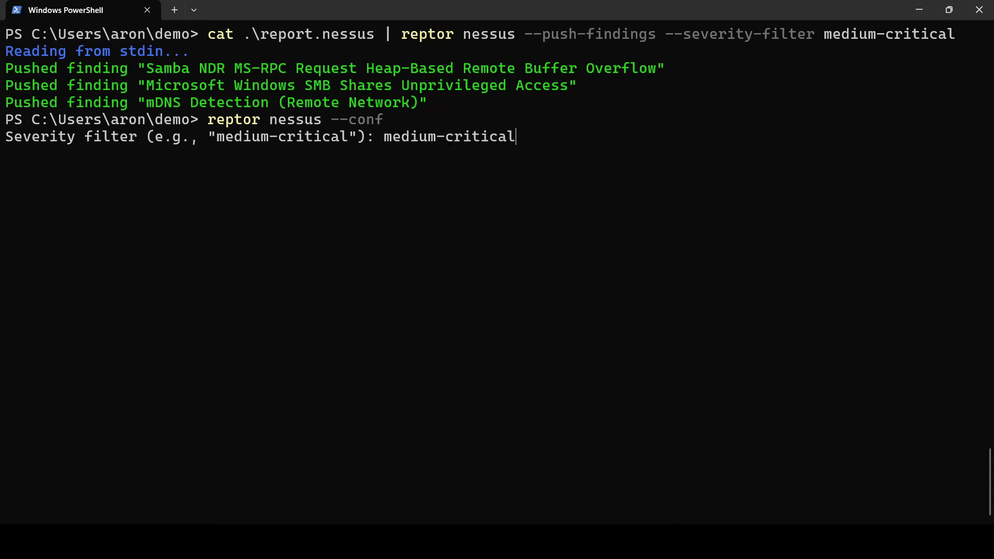
pyautogui.press('Return')
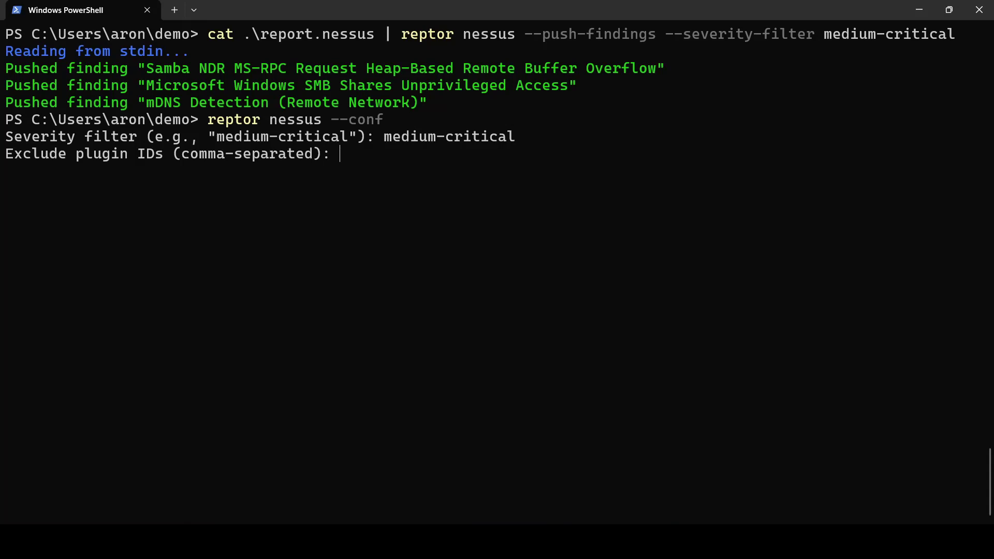
pyautogui.press('Return')
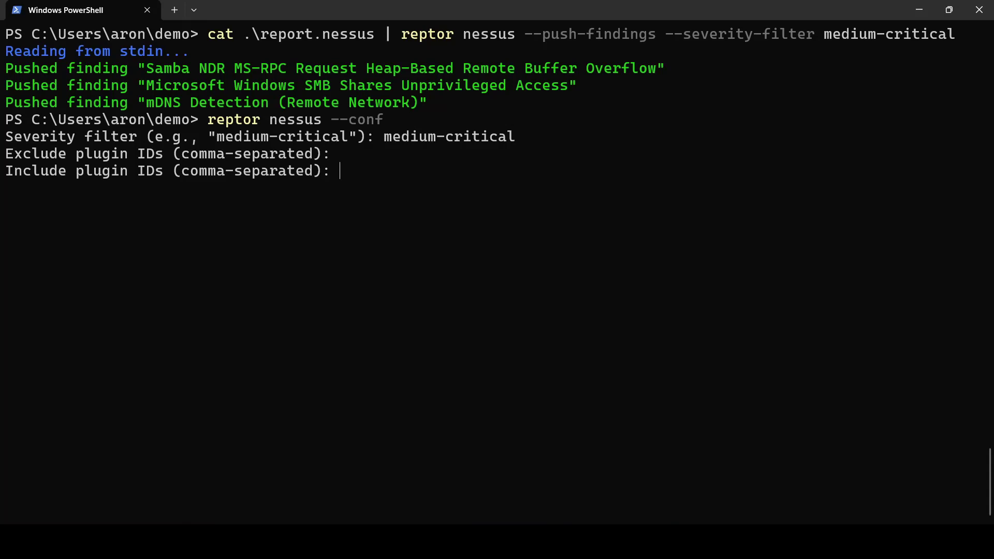
pyautogui.press('Return')
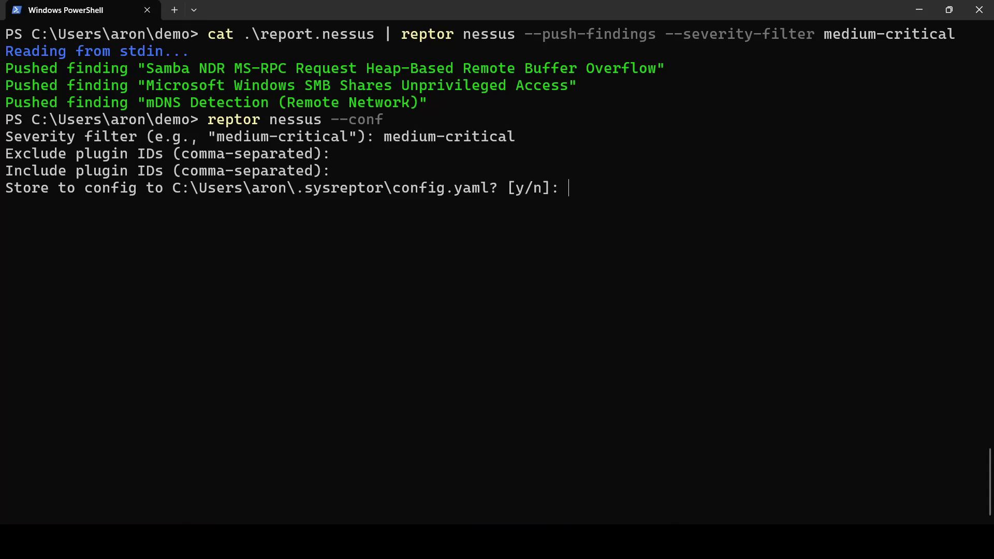
pyautogui.write('n')
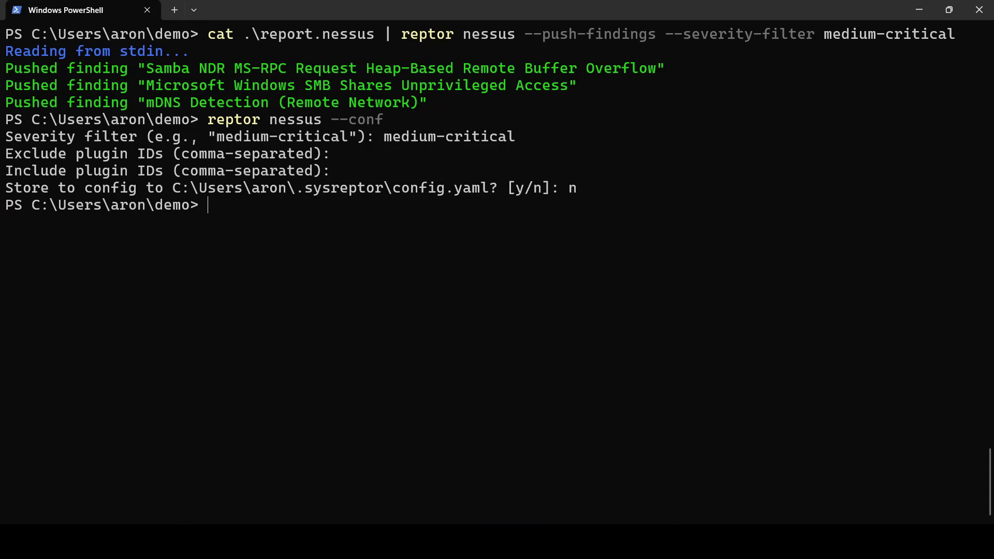
pyautogui.hotkey('alt', 'Tab')
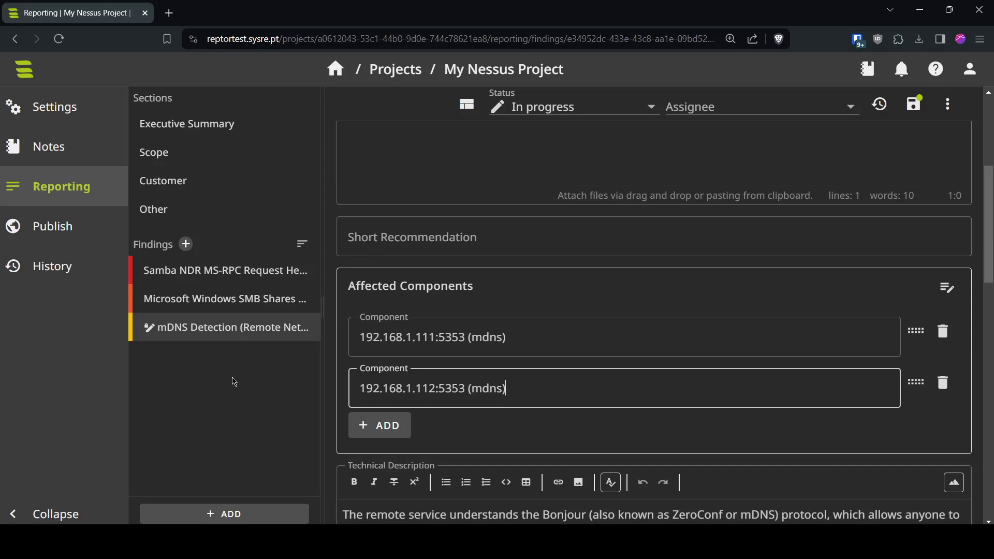
pyautogui.hotkey('alt', 'Tab')
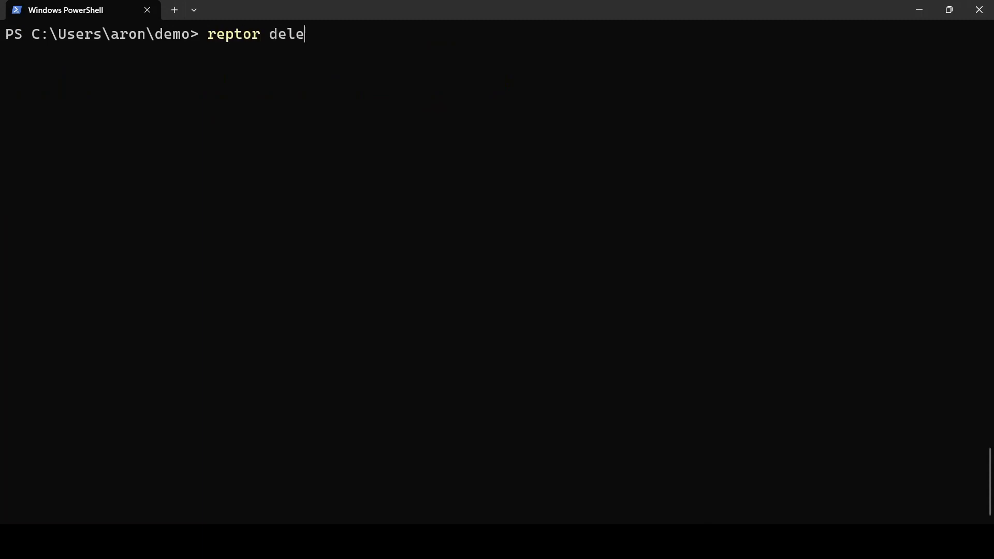
# Show reptor deletefindings --help and mark its --title-contains option
pyautogui.write('tefindings')
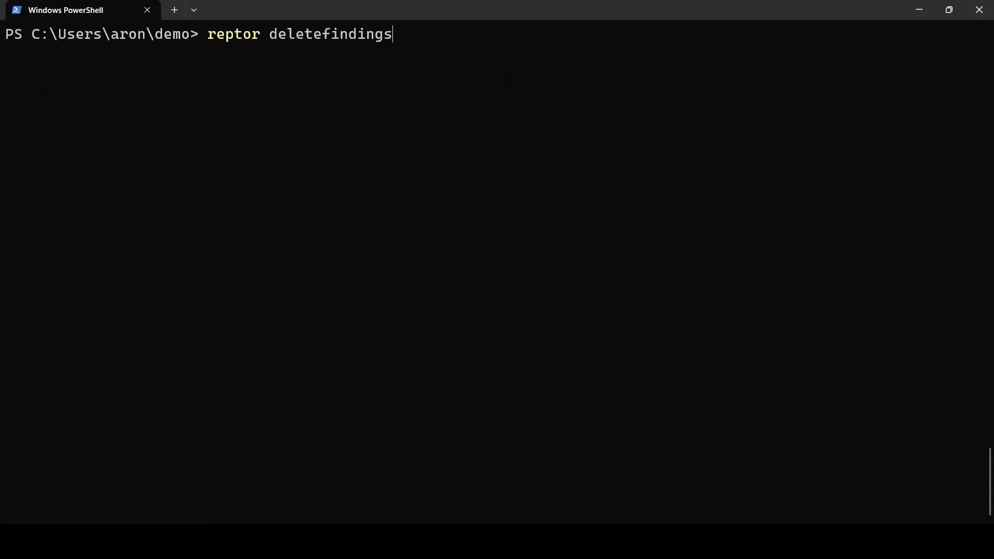
pyautogui.write(' --help')
pyautogui.press('Return')
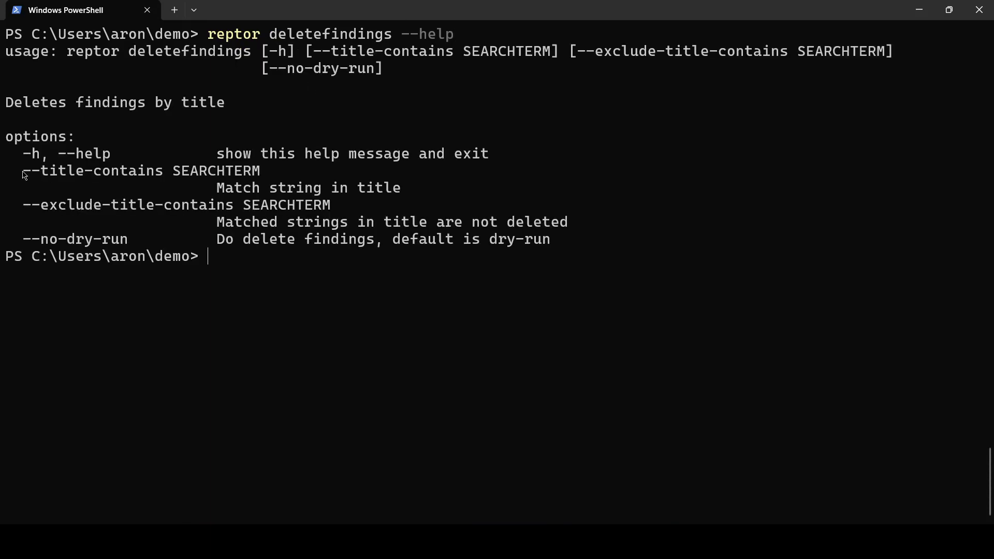
pyautogui.moveTo(25, 173); pyautogui.dragTo(162, 176)
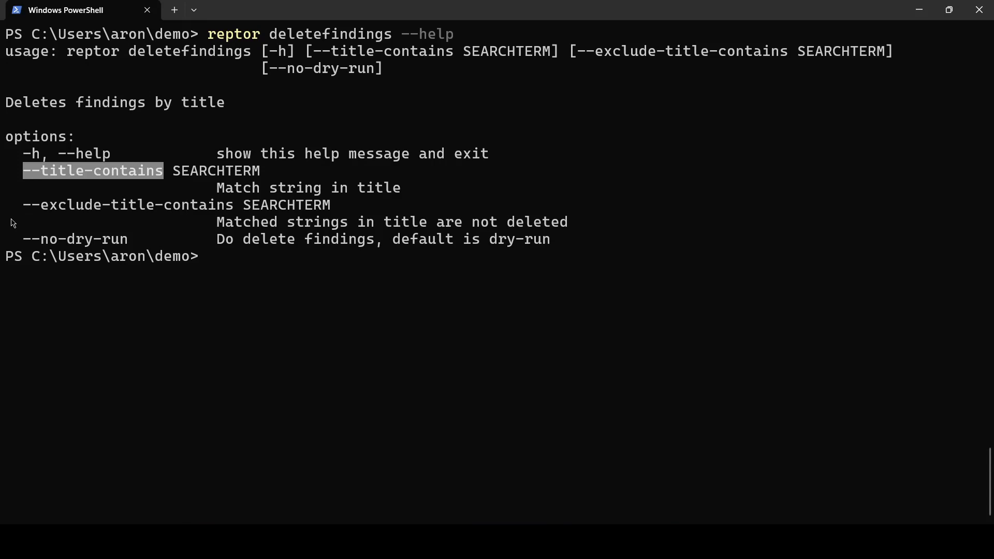
pyautogui.click(97, 222)
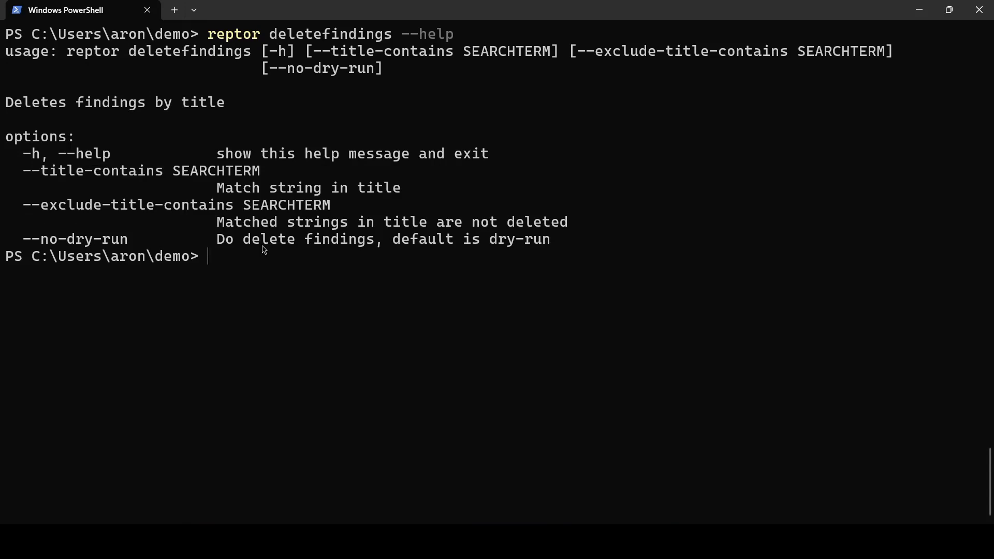
# Recall the deletefindings command and strip the --help flag from it
pyautogui.hotkey('ctrl', 'l')
pyautogui.press('Up')
pyautogui.press('BackSpace')
pyautogui.press('BackSpace')
pyautogui.press('BackSpace')
pyautogui.press('BackSpace')
pyautogui.press('BackSpace')
pyautogui.press('BackSpace')
pyautogui.press('BackSpace')
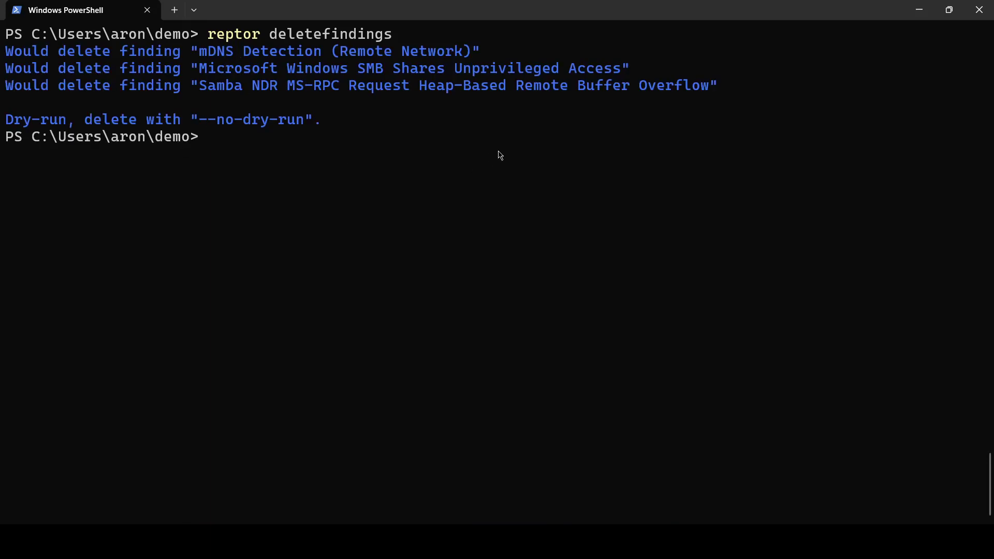
# Re-run reptor deletefindings with --no-dry-run to delete the three findings, then clear the screen
pyautogui.press('Up')
pyautogui.write('--no-dry-rn')
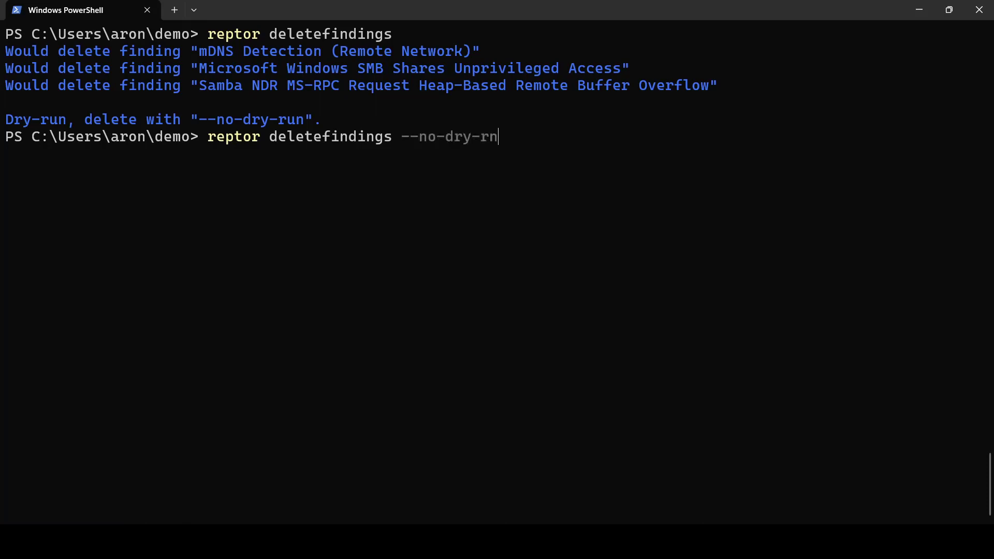
pyautogui.press('BackSpace')
pyautogui.write('un')
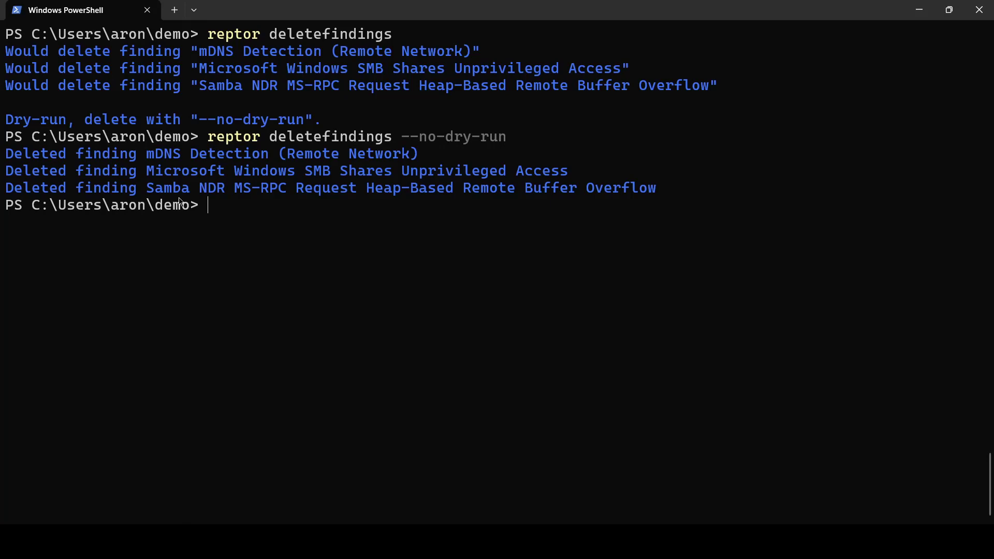
pyautogui.hotkey('ctrl', 'l')
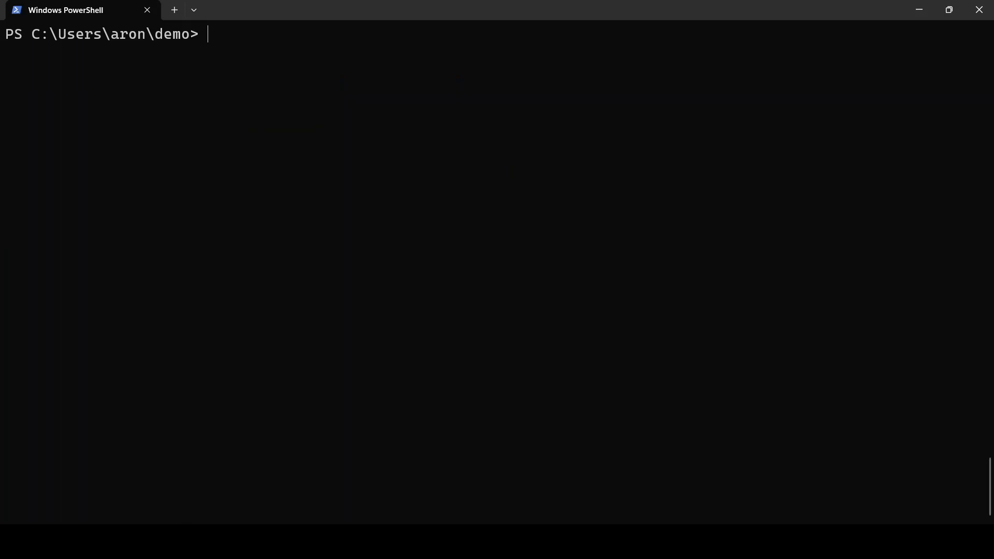
# Copy the Nessus plugin into .sysreptor\plugins using 'reptor plugins --copy nessus'
pyautogui.write('reptor plugin')
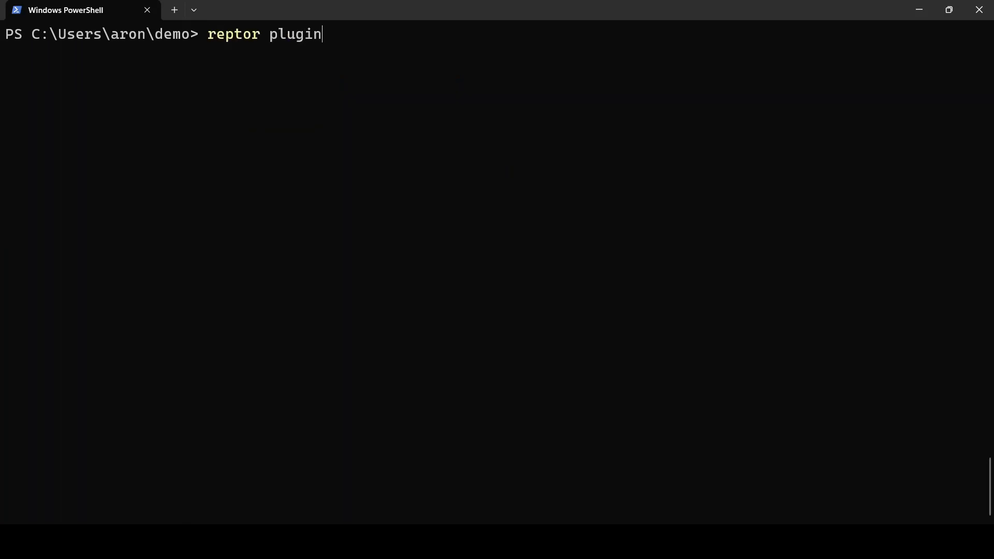
pyautogui.write('s --copy nessus')
pyautogui.press('Return')
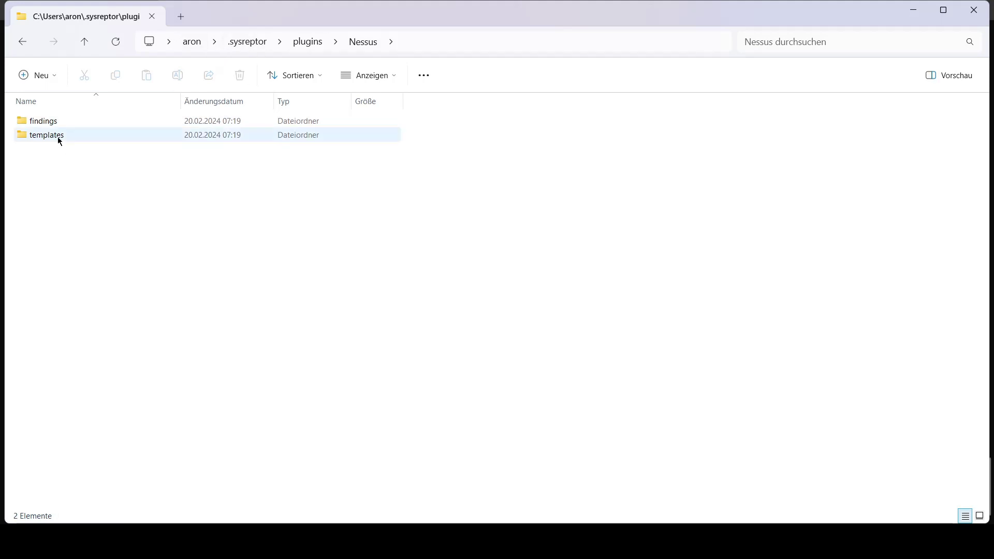
# Open the Nessus plugin's findings\global.toml in Visual Studio Code
pyautogui.doubleClick(53, 121)
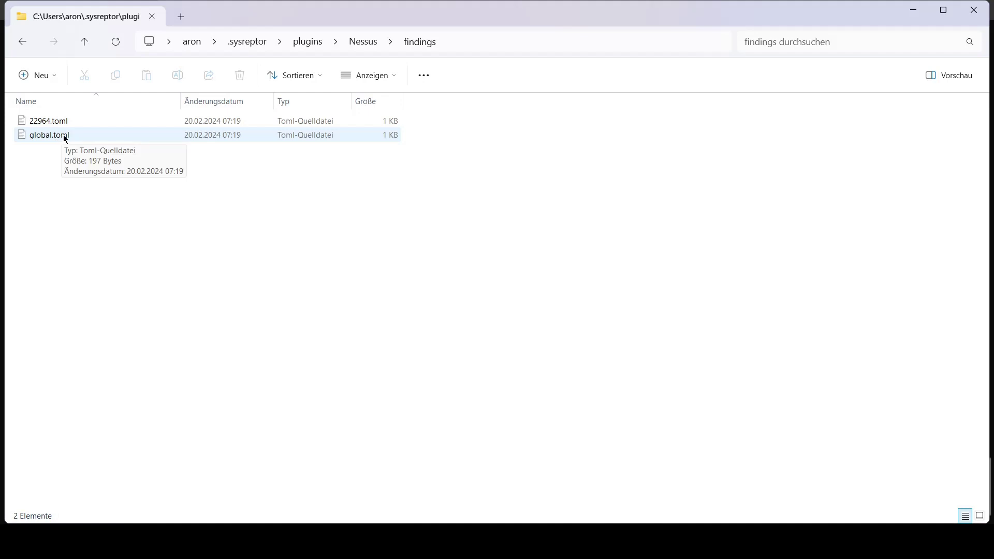
pyautogui.doubleClick(64, 135)
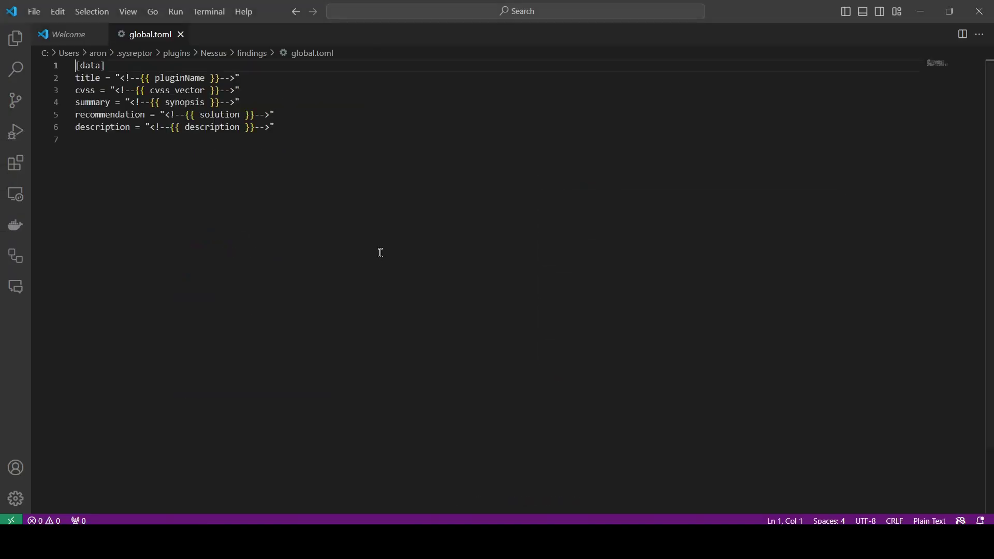
# Zoom VS Code in one level and review the title, cvss and summary mappings in global.toml
pyautogui.hotkey('ctrl', '=')
pyautogui.hotkey('ctrl', '=')
pyautogui.hotkey('ctrl', '=')
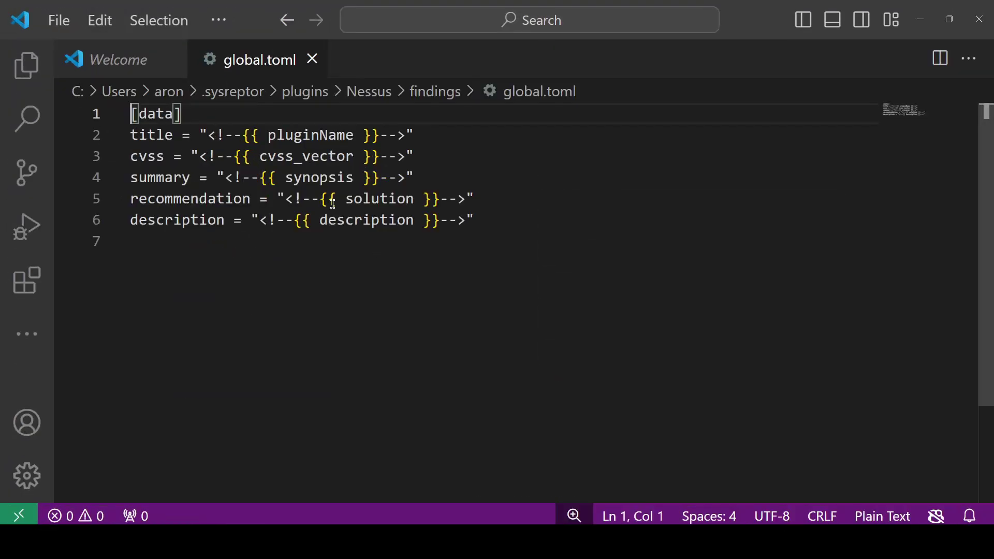
pyautogui.hotkey('ctrl', '-')
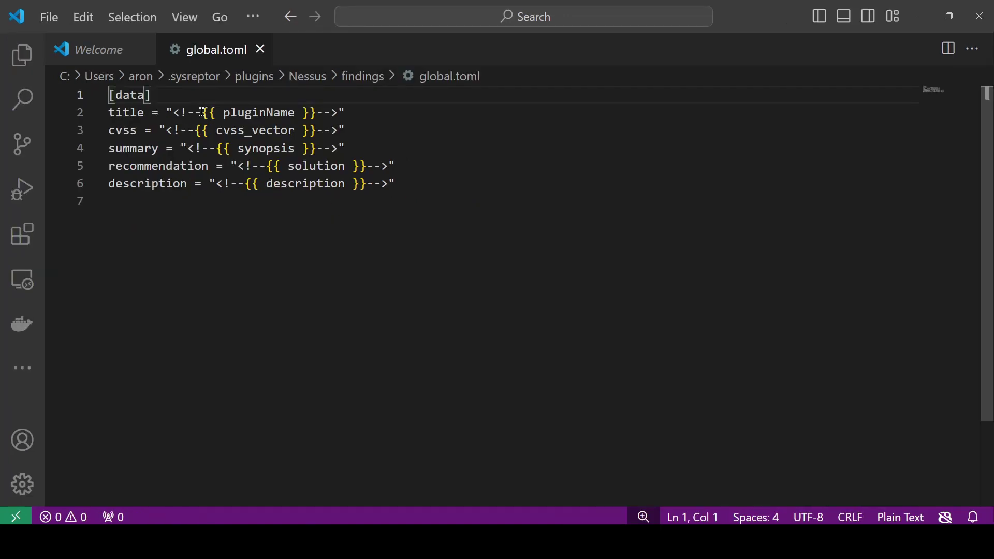
pyautogui.click(219, 112)
pyautogui.press('Left')
pyautogui.moveTo(224, 114); pyautogui.dragTo(296, 114)
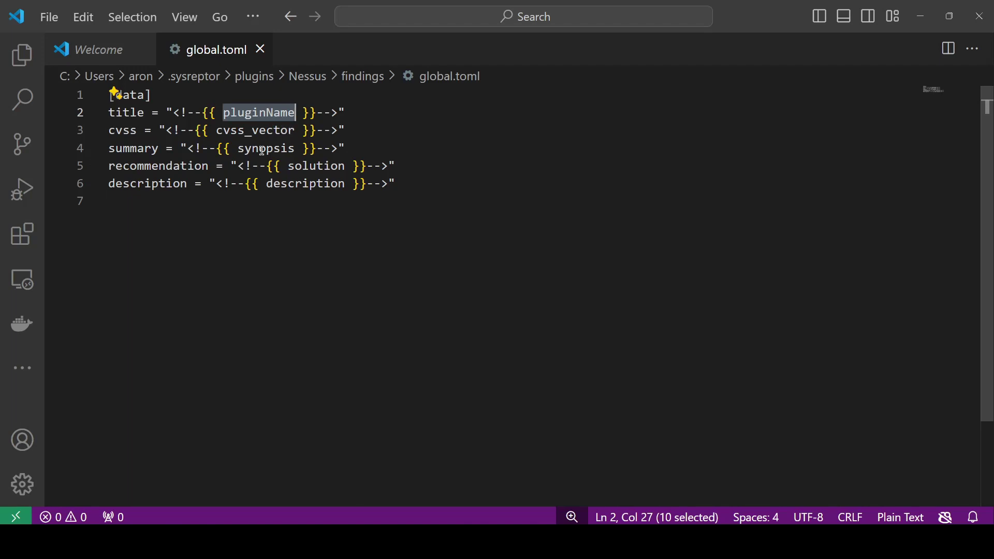
pyautogui.click(129, 113)
pyautogui.doubleClick(110, 113)
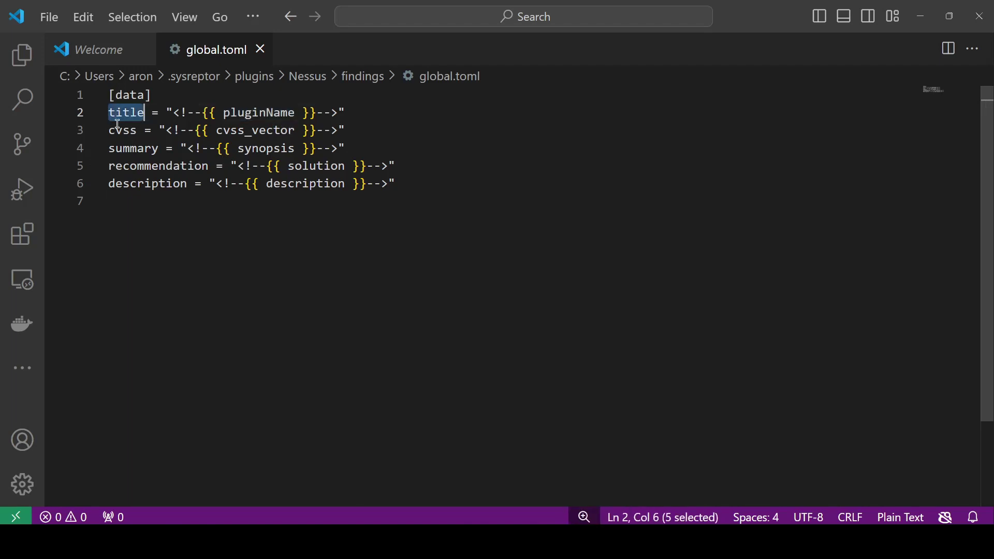
pyautogui.click(120, 130)
pyautogui.click(113, 149)
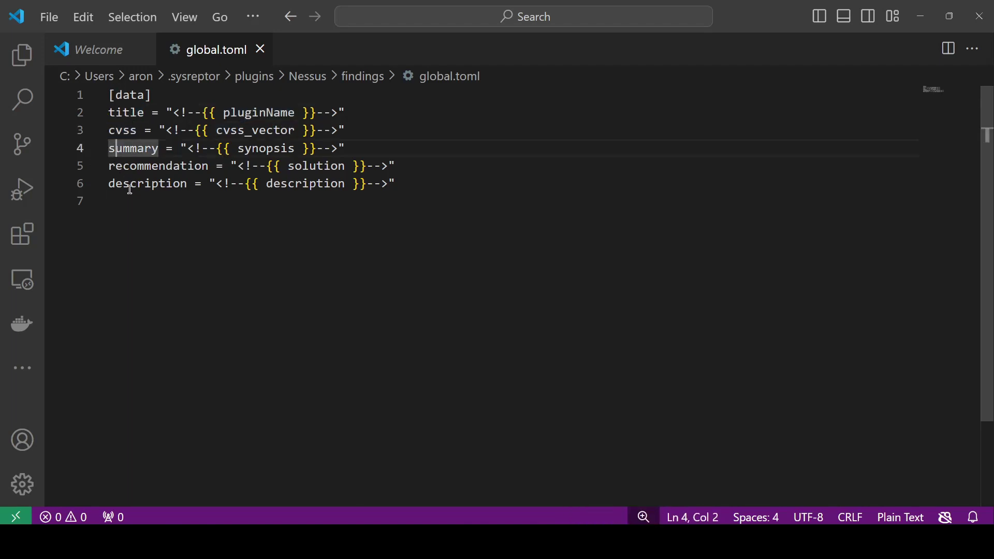
pyautogui.click(188, 149)
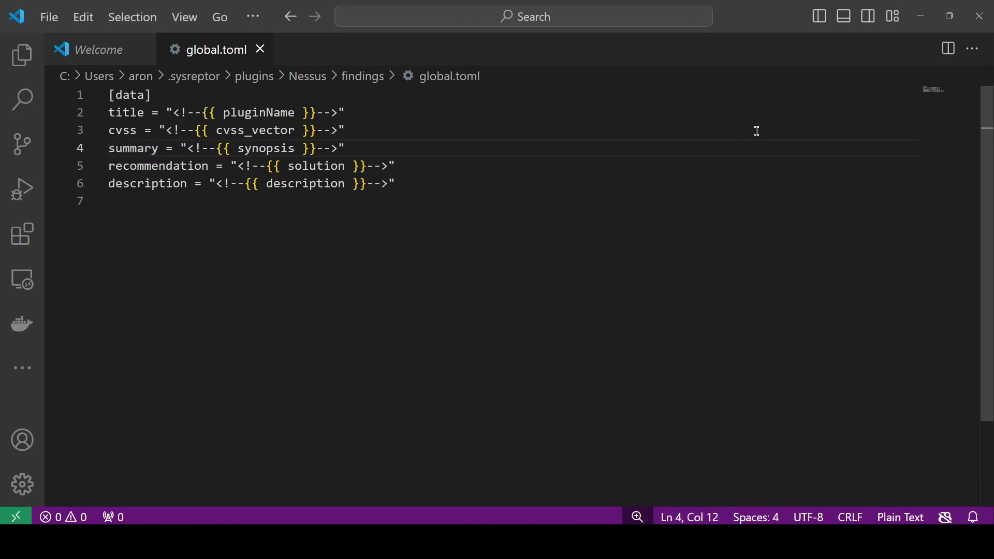
# Insert 'The synopsis of this finding is:' on its own line above the synopsis placeholder in summary
pyautogui.write('""')
pyautogui.click(364, 149)
pyautogui.write('""')
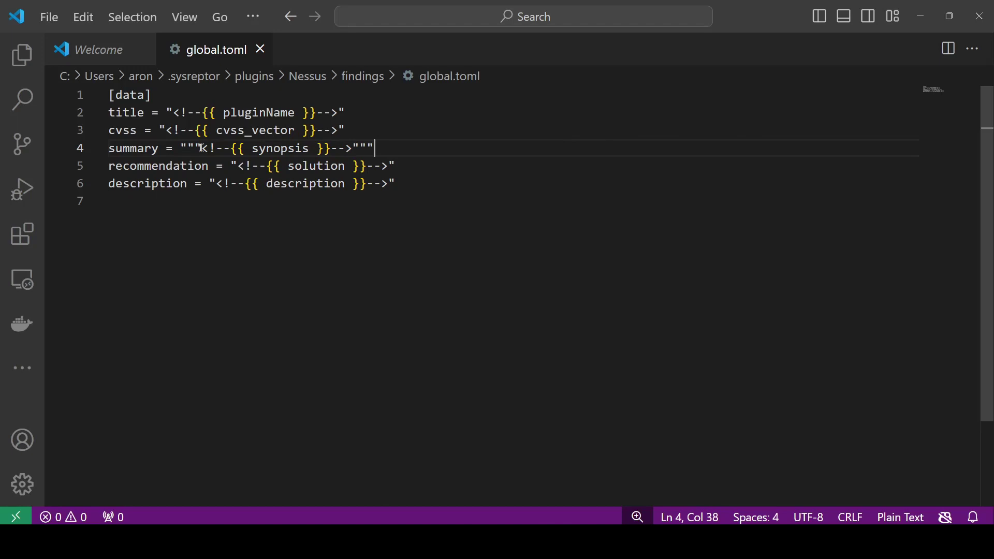
pyautogui.click(201, 148)
pyautogui.press('Return')
pyautogui.click(249, 148)
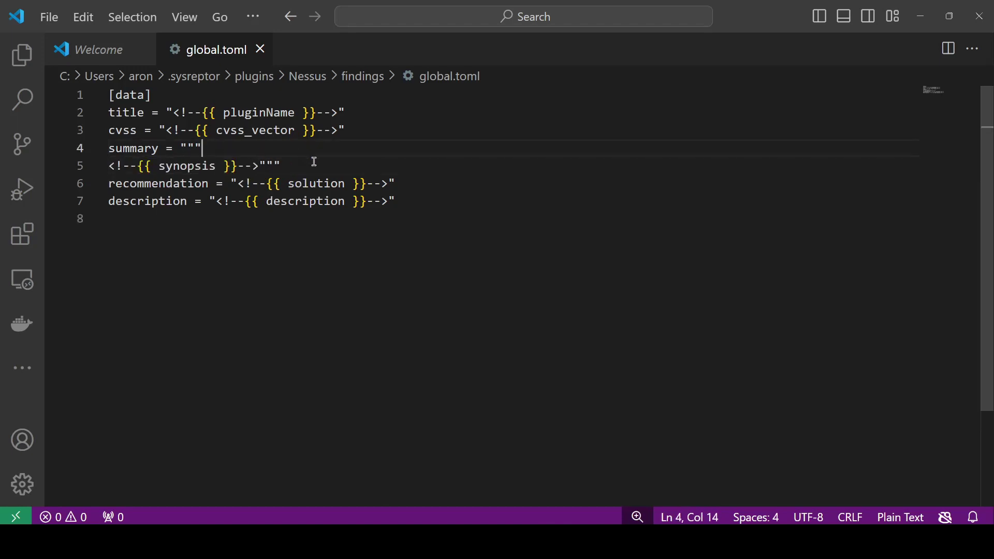
pyautogui.write('The synopsis i')
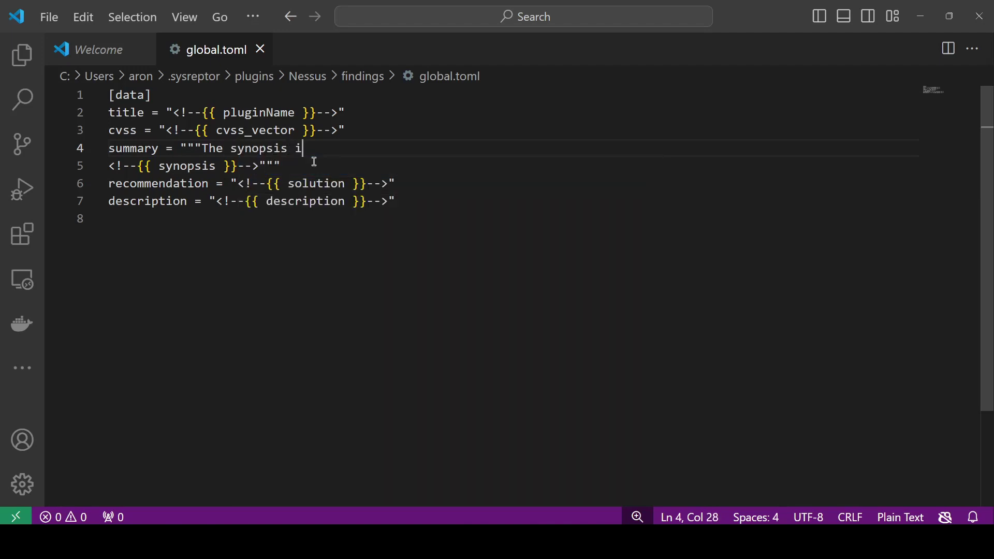
pyautogui.press('BackSpace')
pyautogui.write('of this finding is:')
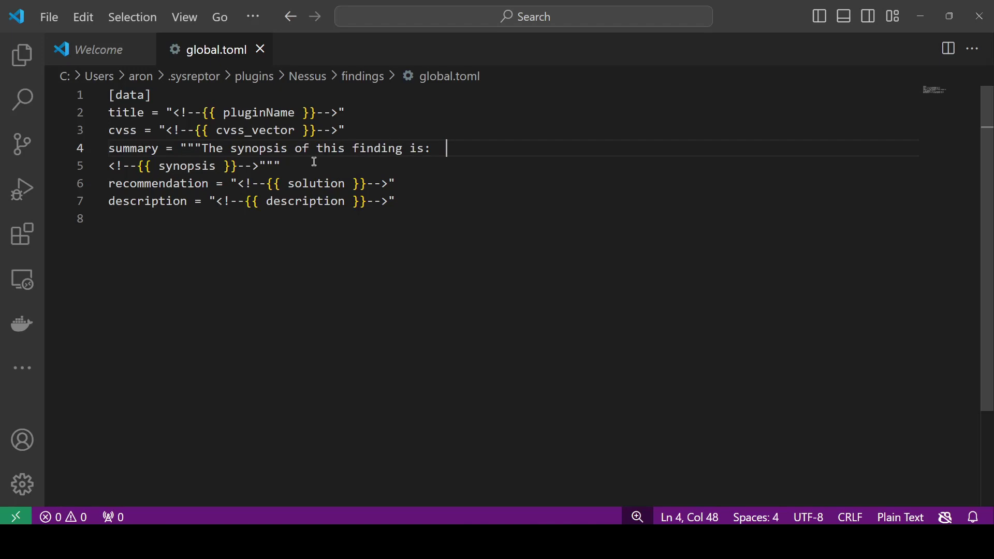
pyautogui.click(460, 230)
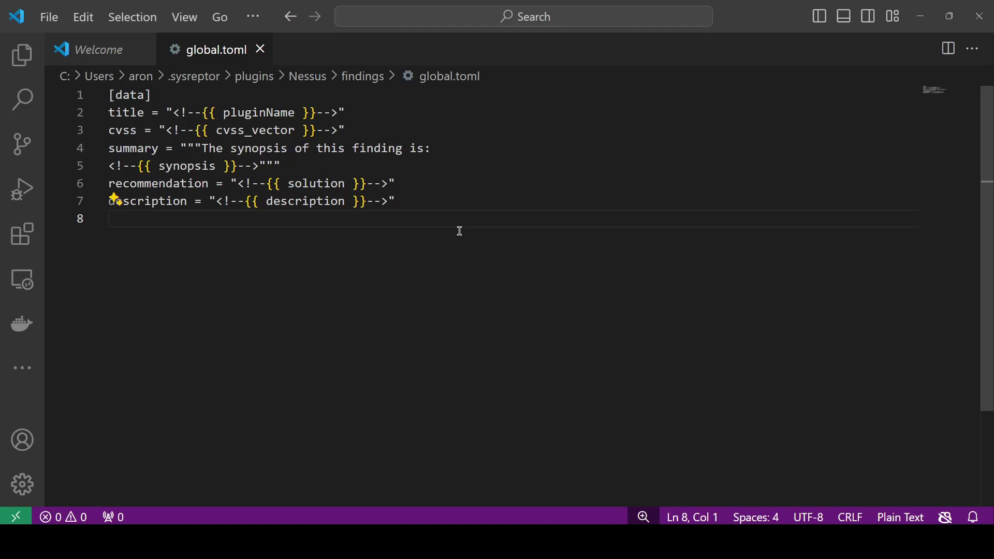
# Re-run 'reptor nessus --push-findings --severity-filter medium-critical' from history in PowerShell
pyautogui.hotkey('alt', 'Tab')
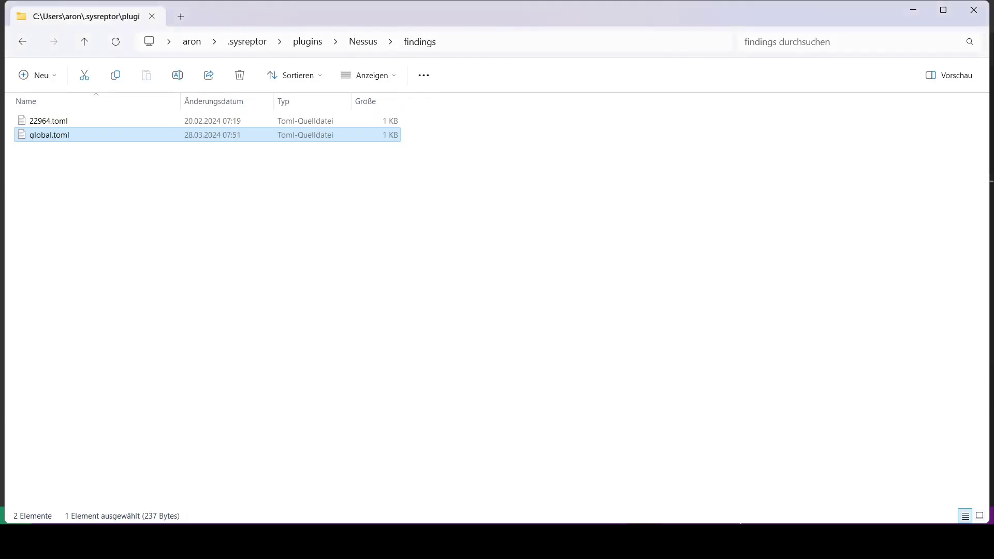
pyautogui.hotkey('alt', 'Tab')
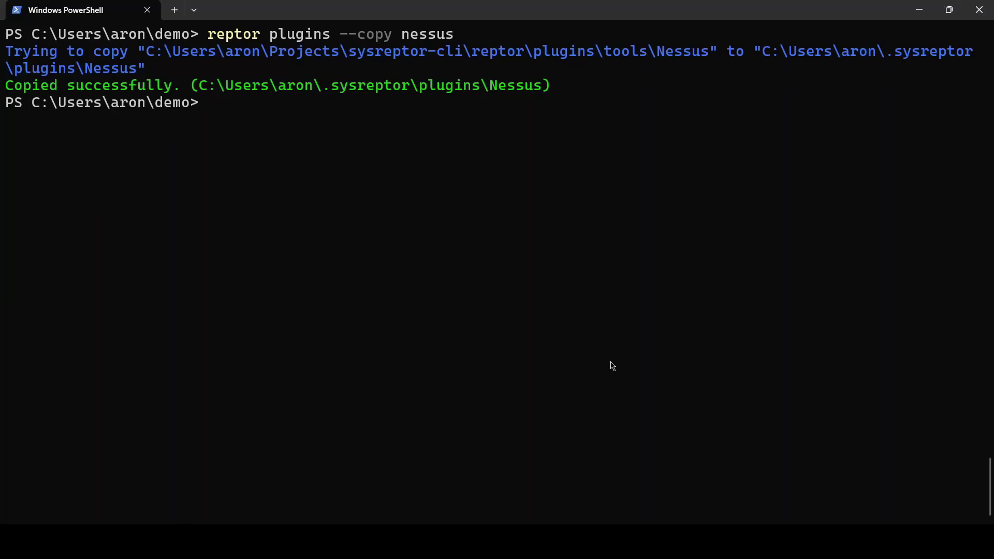
pyautogui.hotkey('ctrl', 'l')
pyautogui.hotkey('ctrl', 'r')
pyautogui.write('push')
pyautogui.press('Return')
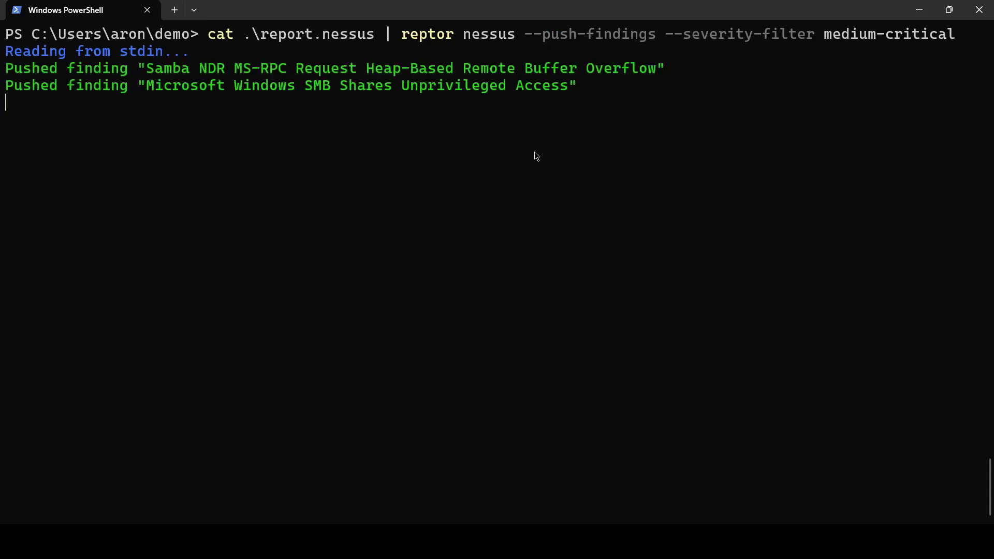
# Verify the Samba NDR MS-RPC finding's summary now starts with the static synopsis sentence
pyautogui.hotkey('alt', 'Tab')
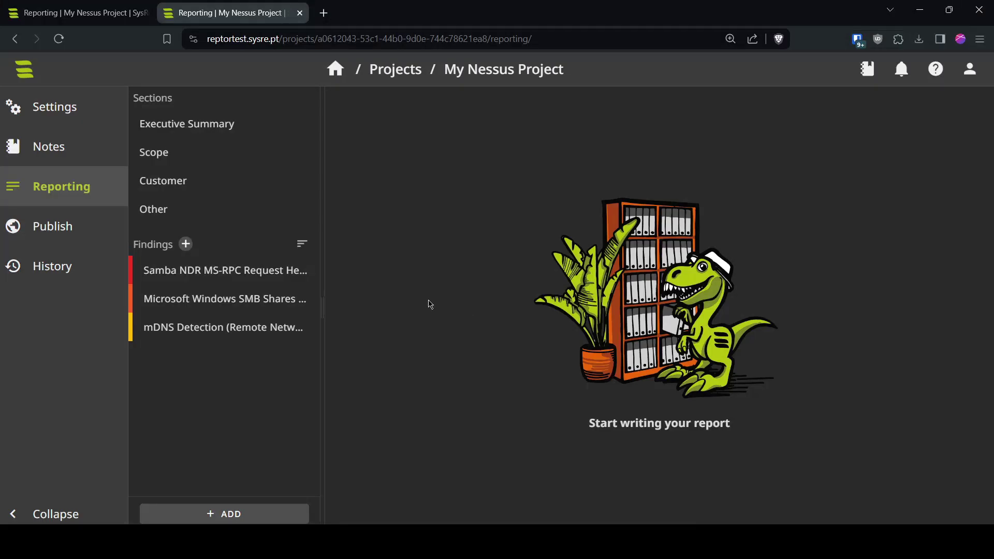
pyautogui.click(263, 278)
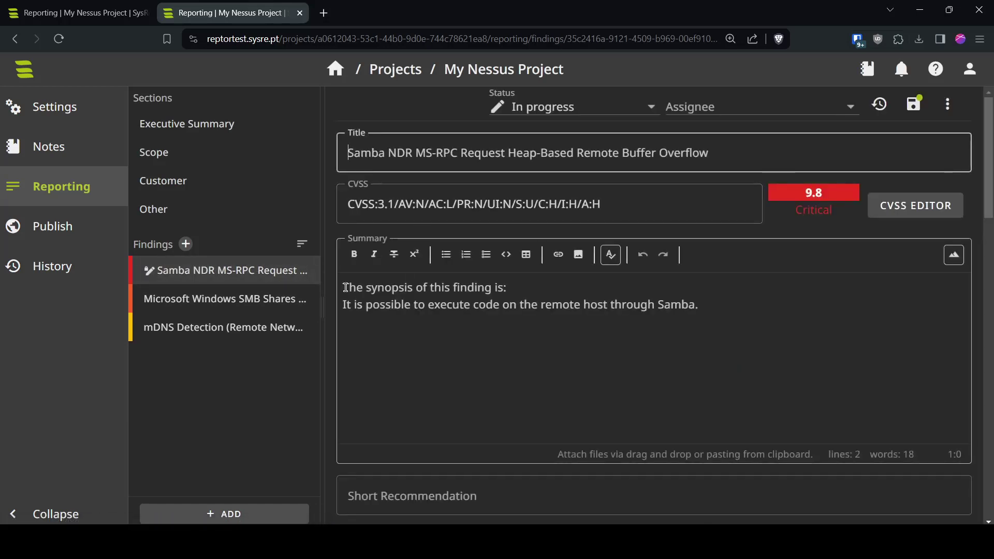
pyautogui.moveTo(343, 287); pyautogui.dragTo(575, 293)
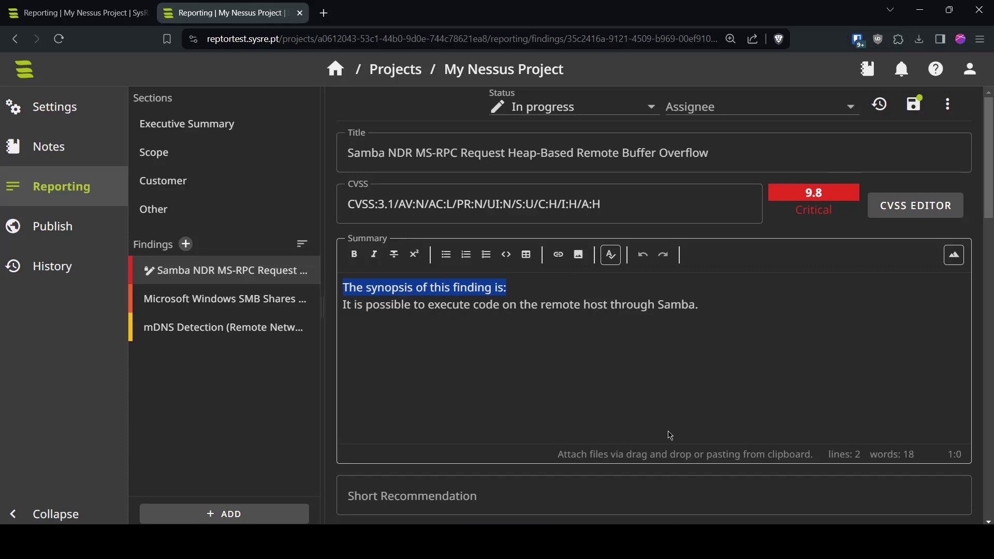
pyautogui.click(728, 337)
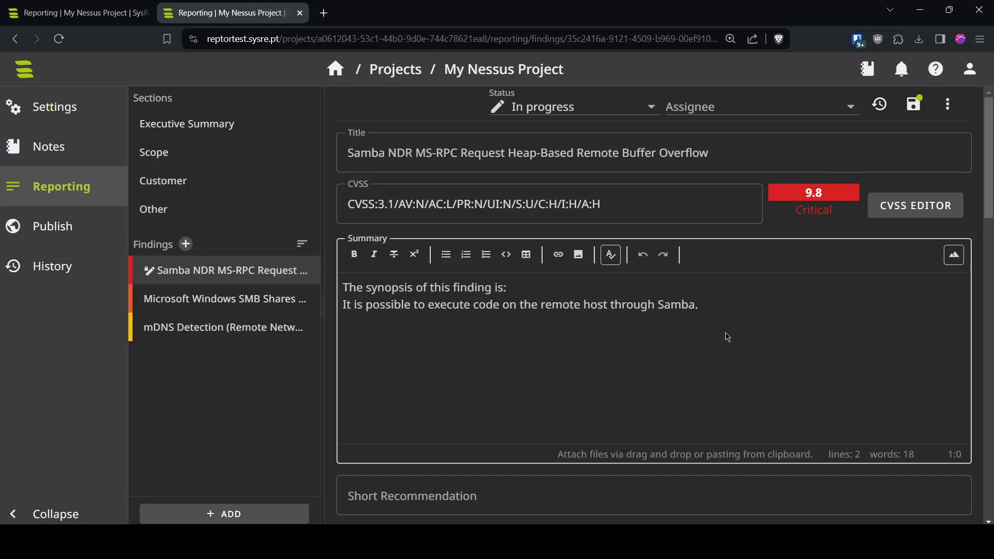
pyautogui.hotkey('alt', 'Tab')
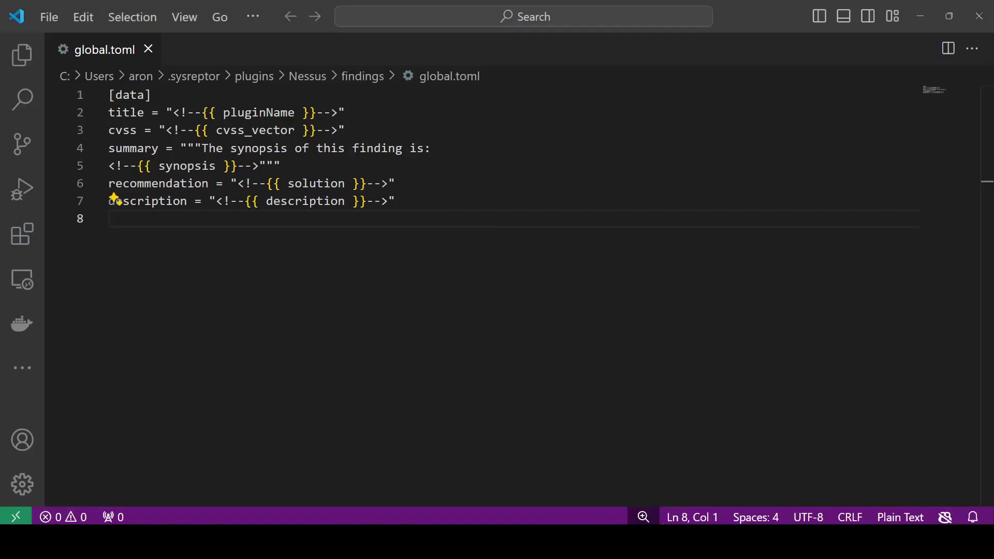
# Highlight the pluginName, cvss_vector, synopsis, solution and description placeholders, then return to PowerShell
pyautogui.doubleClick(255, 111)
pyautogui.doubleClick(254, 130)
pyautogui.click(187, 167)
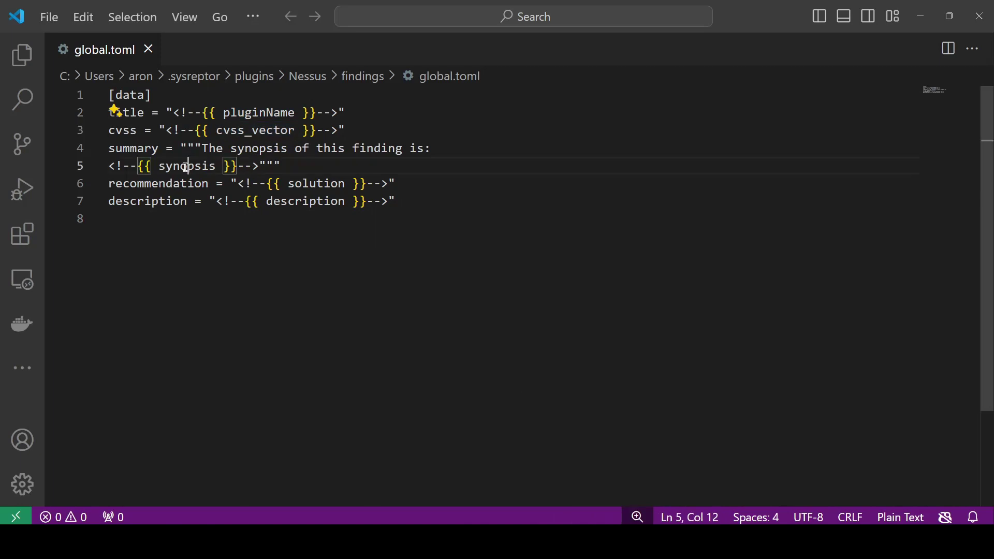
pyautogui.doubleClick(187, 167)
pyautogui.click(295, 184)
pyautogui.doubleClick(295, 184)
pyautogui.doubleClick(305, 202)
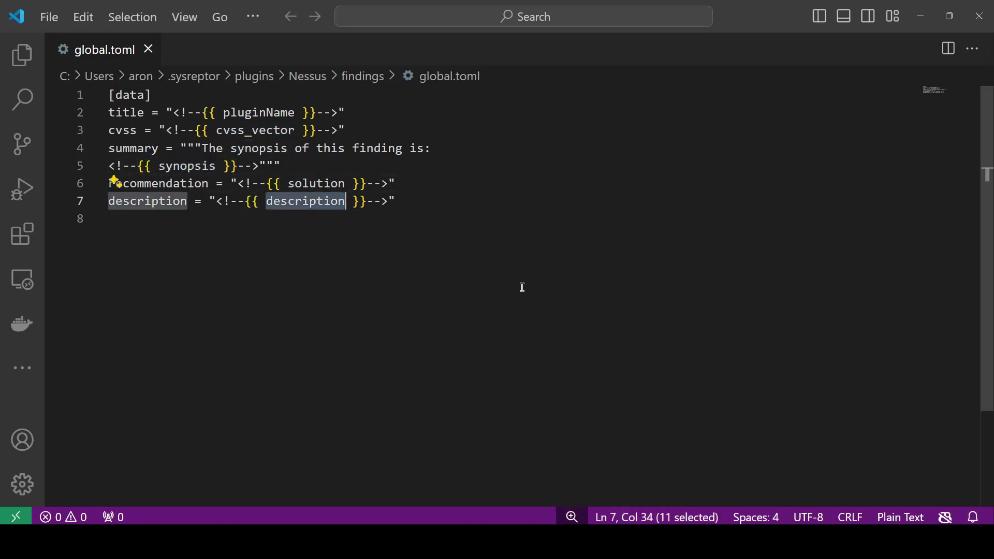
pyautogui.click(522, 287)
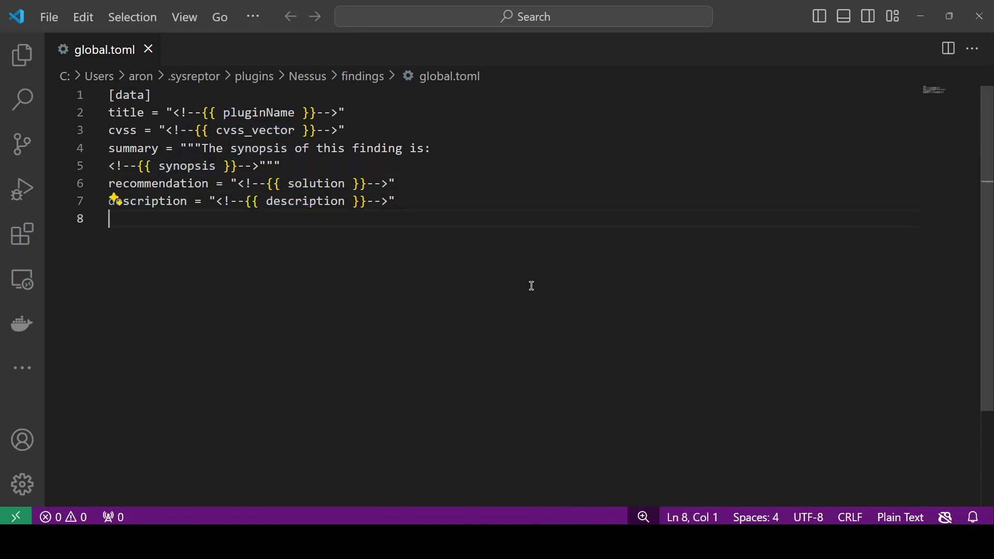
pyautogui.click(611, 468)
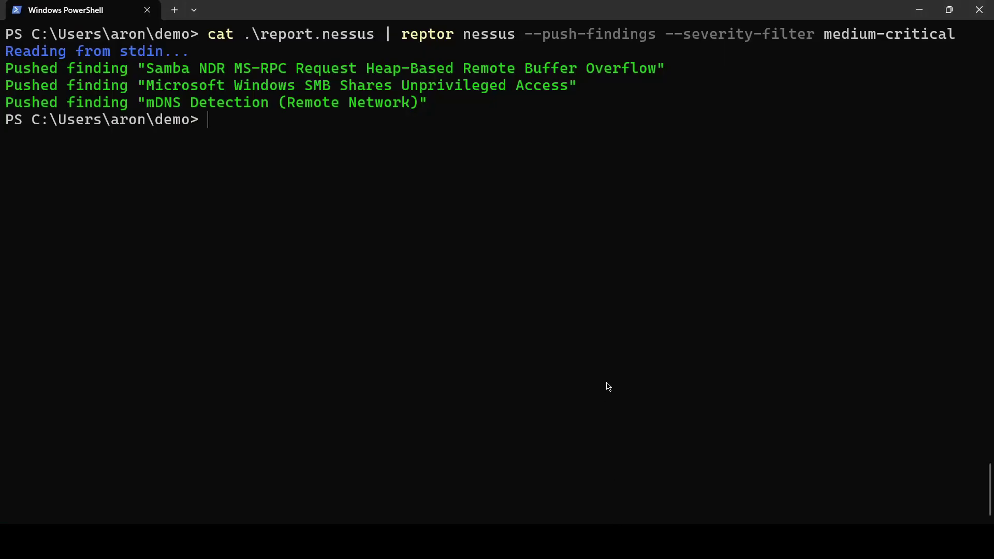
# Show the Nessus importer's options with 'reptor nessus --help'
pyautogui.hotkey('ctrl', 'l')
pyautogui.press('Up')
pyautogui.press('BackSpace')
pyautogui.press('BackSpace')
pyautogui.press('BackSpace')
pyautogui.press('BackSpace')
pyautogui.press('BackSpace')
pyautogui.press('BackSpace')
pyautogui.press('BackSpace')
pyautogui.press('BackSpace')
pyautogui.press('BackSpace')
pyautogui.press('BackSpace')
pyautogui.press('BackSpace')
pyautogui.press('BackSpace')
pyautogui.press('BackSpace')
pyautogui.press('BackSpace')
pyautogui.press('BackSpace')
pyautogui.press('BackSpace')
pyautogui.press('BackSpace')
pyautogui.press('BackSpace')
pyautogui.press('BackSpace')
pyautogui.press('BackSpace')
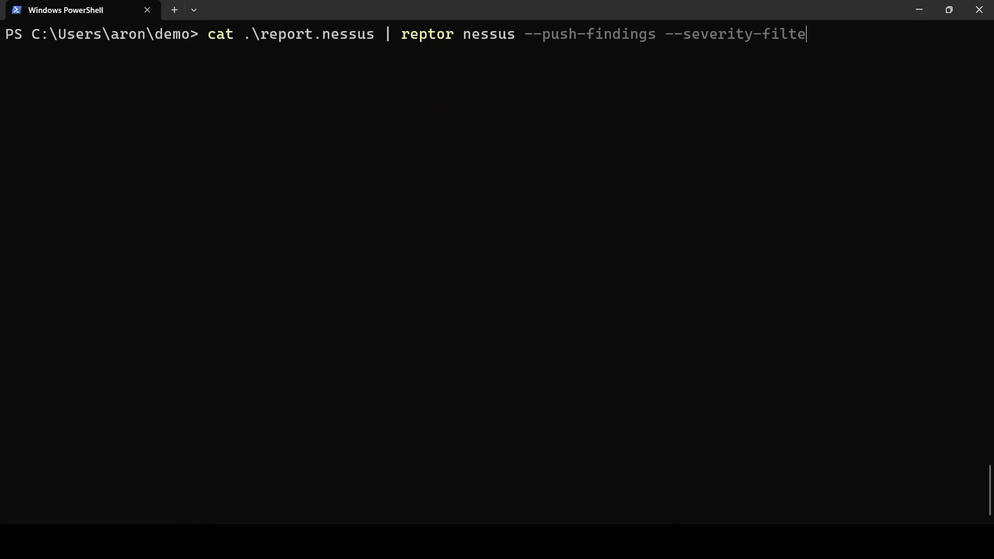
pyautogui.press('BackSpace')
pyautogui.press('BackSpace')
pyautogui.press('BackSpace')
pyautogui.press('BackSpace')
pyautogui.press('BackSpace')
pyautogui.press('BackSpace')
pyautogui.press('BackSpace')
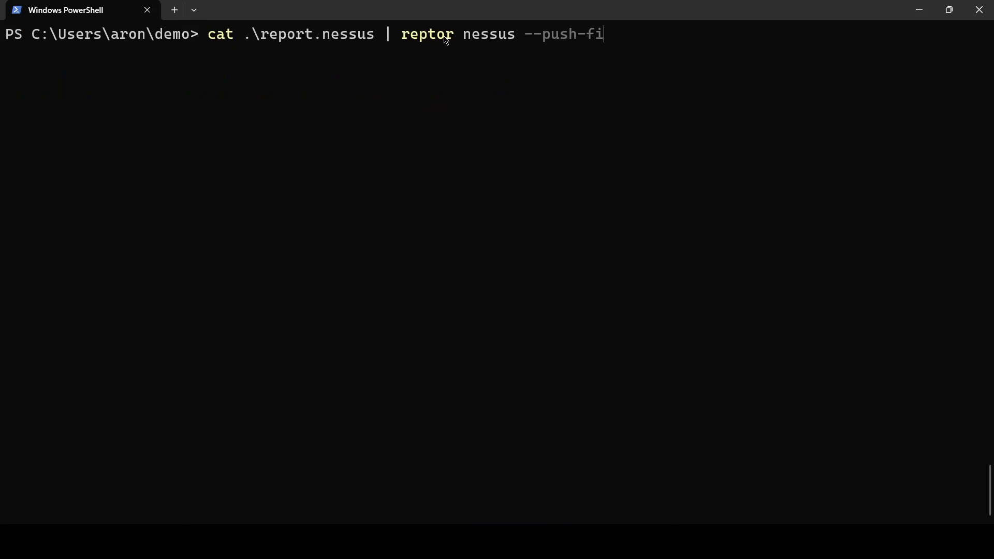
pyautogui.press('BackSpace')
pyautogui.press('BackSpace')
pyautogui.press('BackSpace')
pyautogui.press('BackSpace')
pyautogui.press('BackSpace')
pyautogui.press('BackSpace')
pyautogui.press('BackSpace')
pyautogui.write('help')
pyautogui.press('Return')
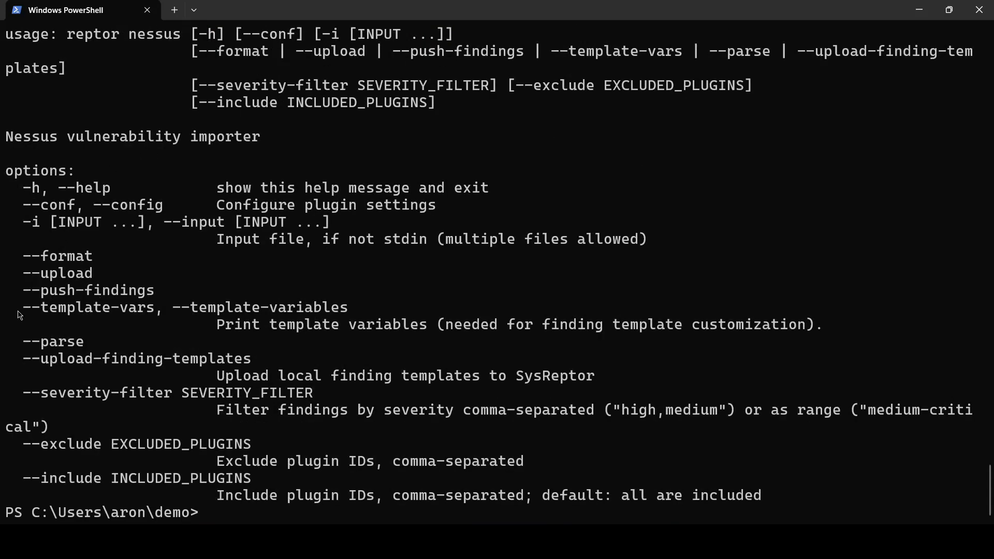
# Compose 'cat .\report.nessus | reptor nessus --template-vars | more' using the copied option
pyautogui.moveTo(24, 313); pyautogui.dragTo(155, 316)
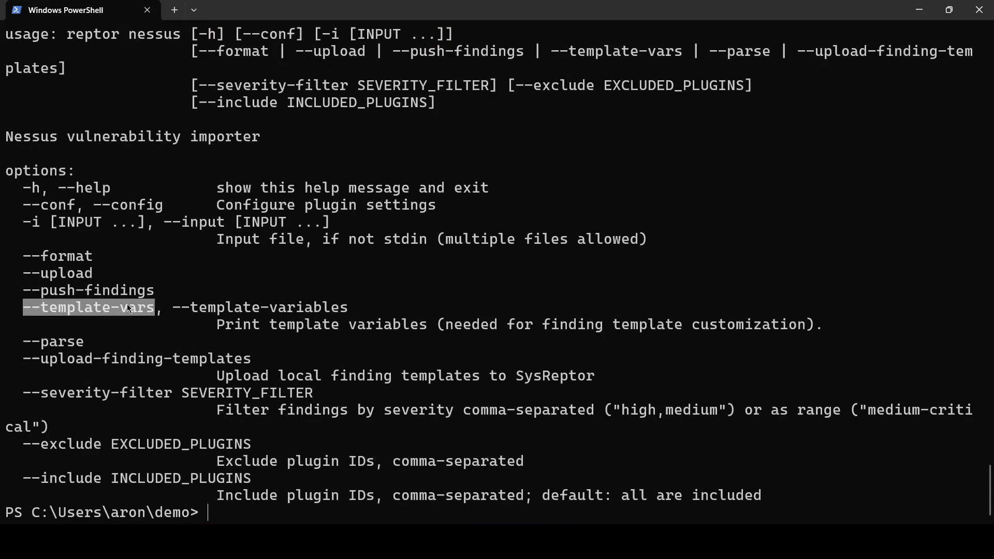
pyautogui.hotkey('ctrl', 'c')
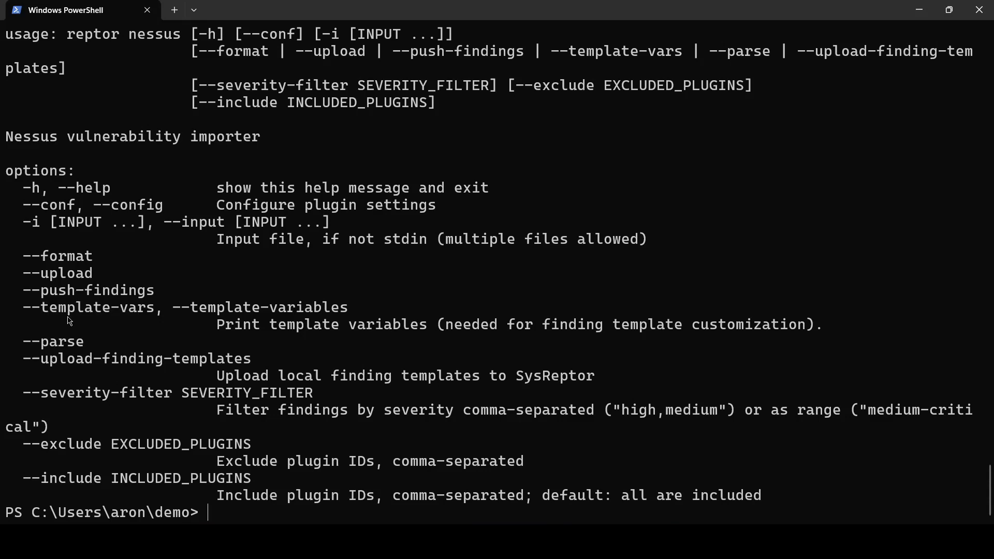
pyautogui.press('Up')
pyautogui.hotkey('ctrl', 'l')
pyautogui.press('BackSpace')
pyautogui.press('BackSpace')
pyautogui.press('BackSpace')
pyautogui.press('BackSpace')
pyautogui.press('BackSpace')
pyautogui.press('BackSpace')
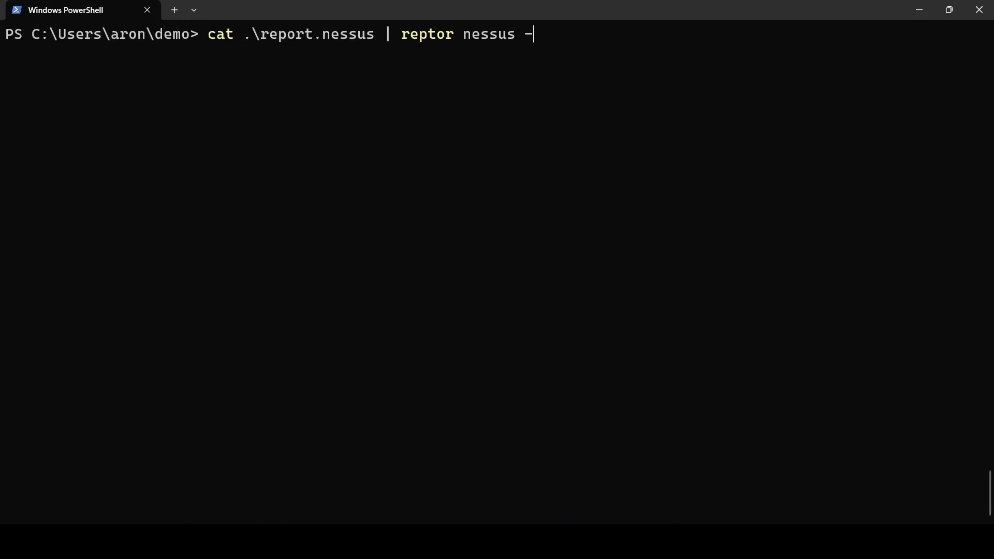
pyautogui.hotkey('ctrl', 'v')
pyautogui.write('| m')
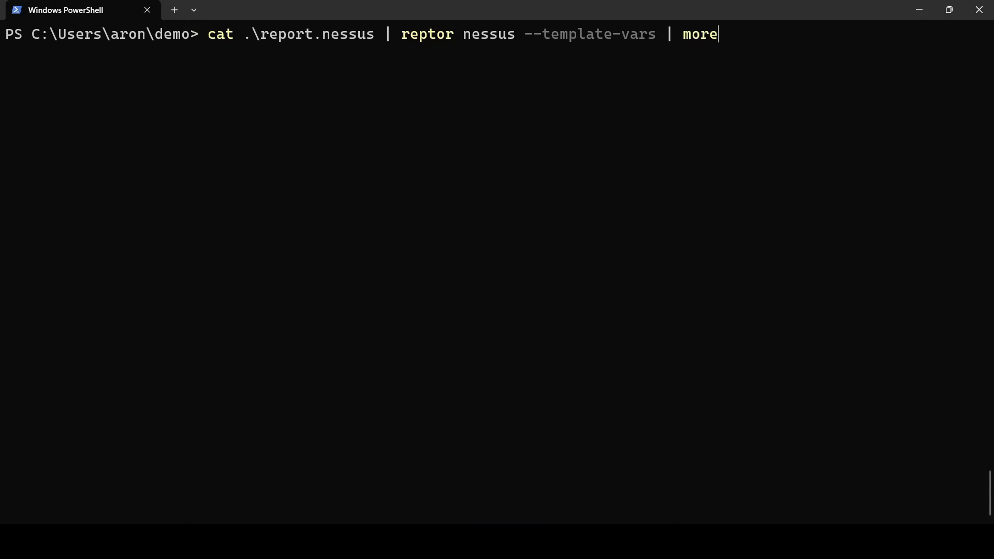
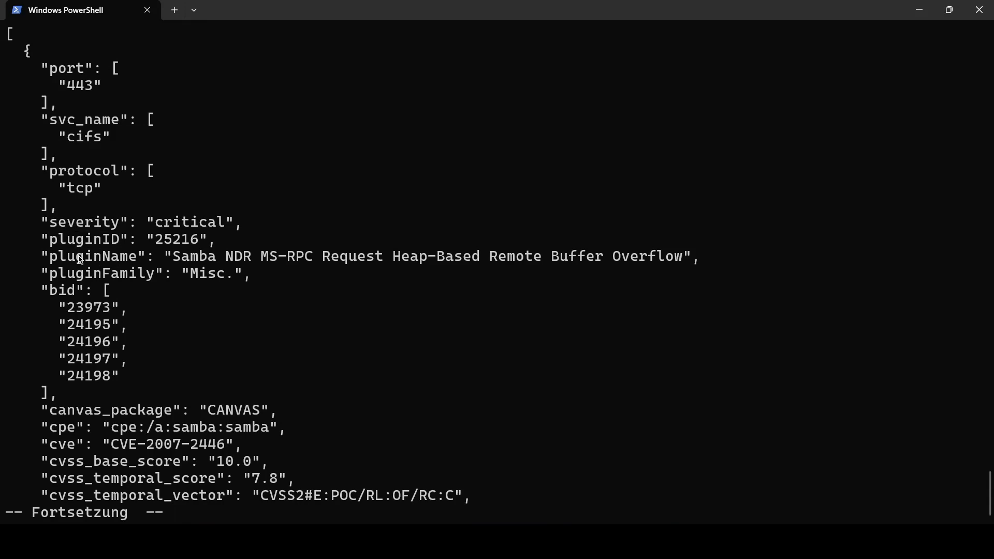
# Advance the template-variables output one page to reach the description, solution and synopsis
pyautogui.doubleClick(80, 257)
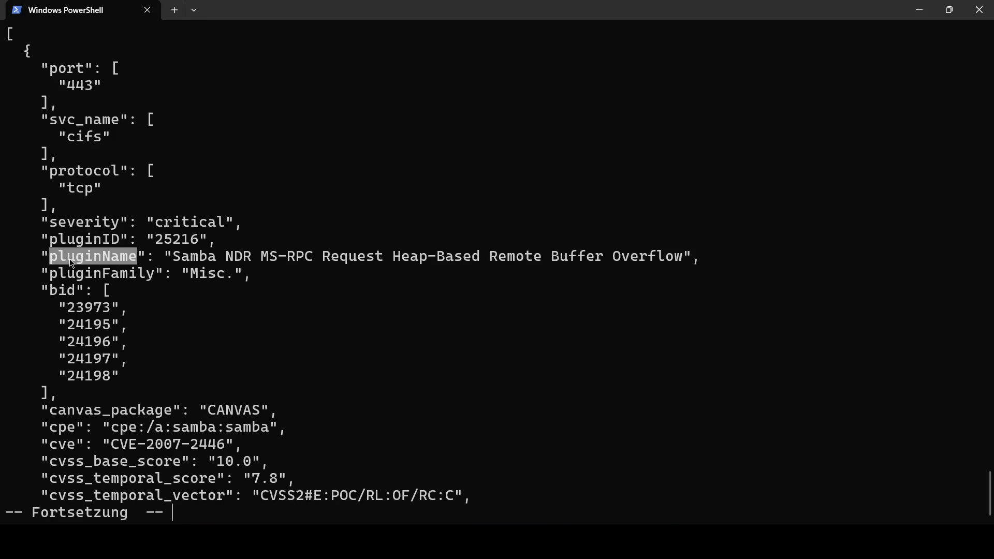
pyautogui.click(100, 277)
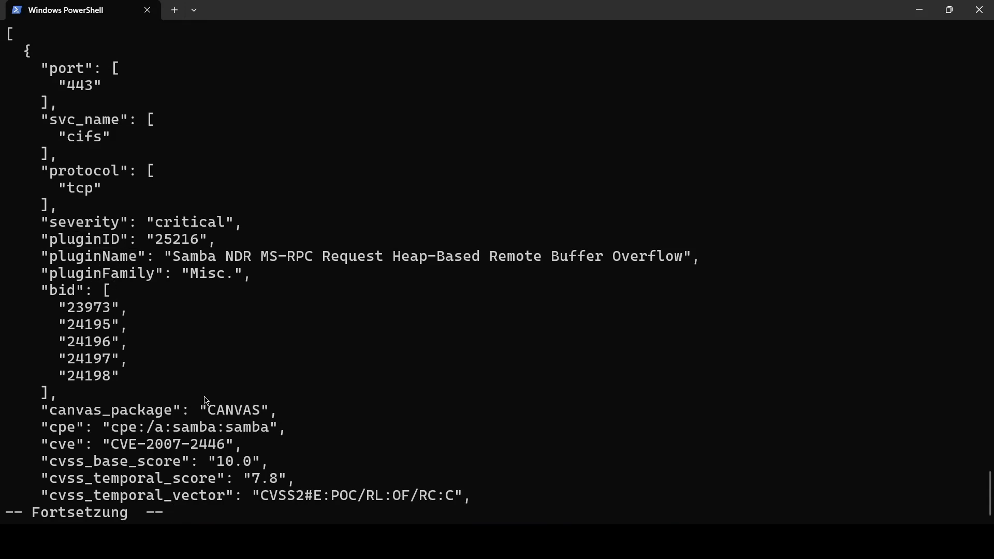
pyautogui.press('space')
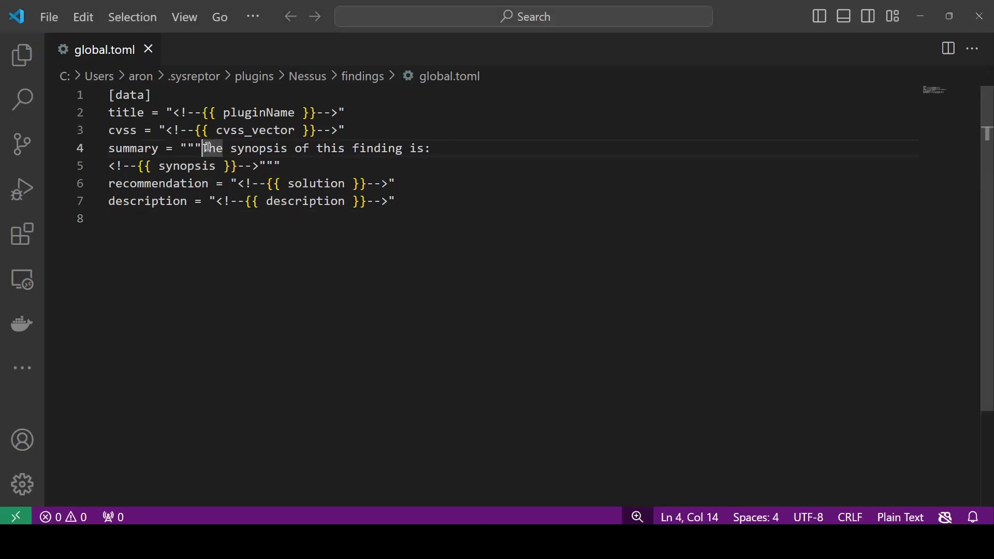
# Replace the summary's opening wording on line 4 with 'The plugin ID of this finding is:'
pyautogui.moveTo(202, 149); pyautogui.dragTo(426, 147)
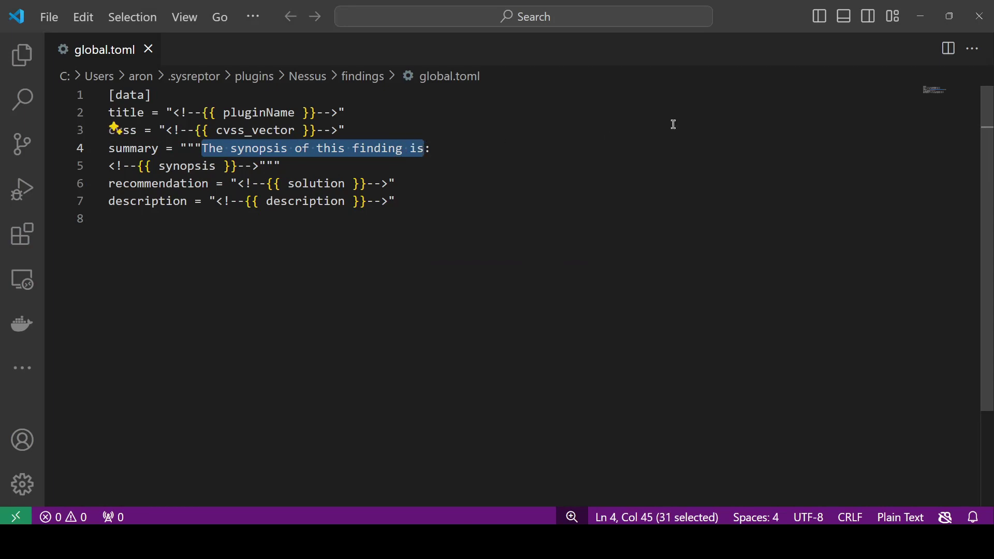
pyautogui.write('The')
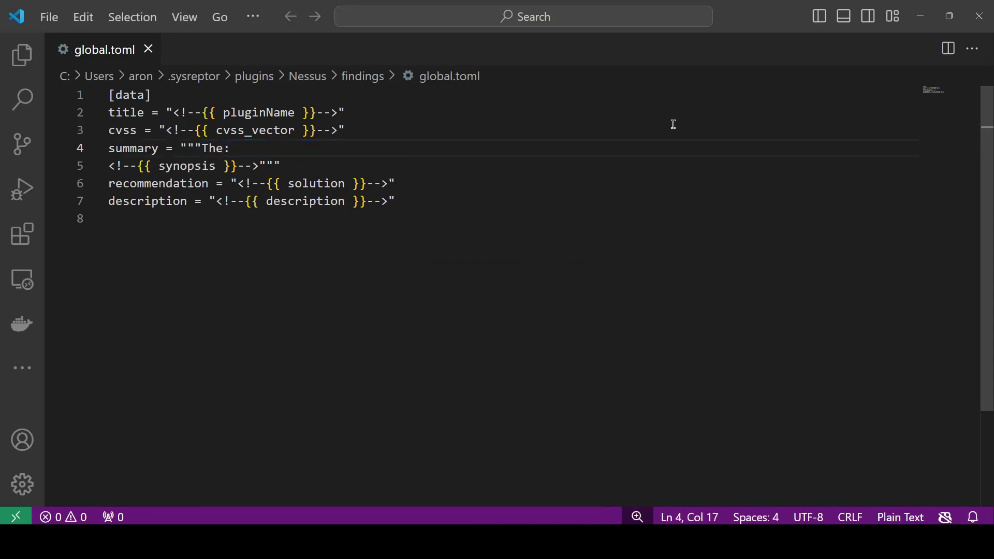
pyautogui.write(' plugin ID of ')
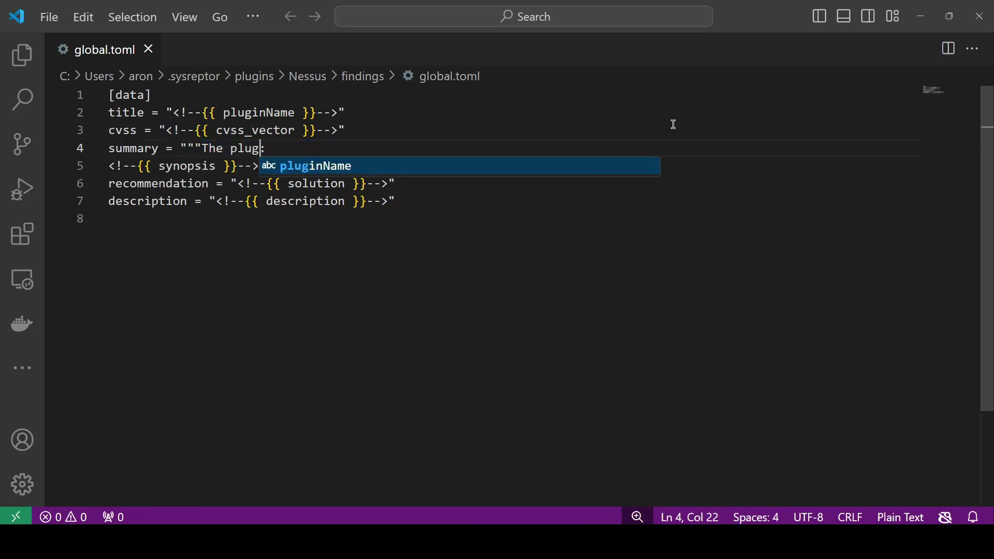
pyautogui.write('this finding is')
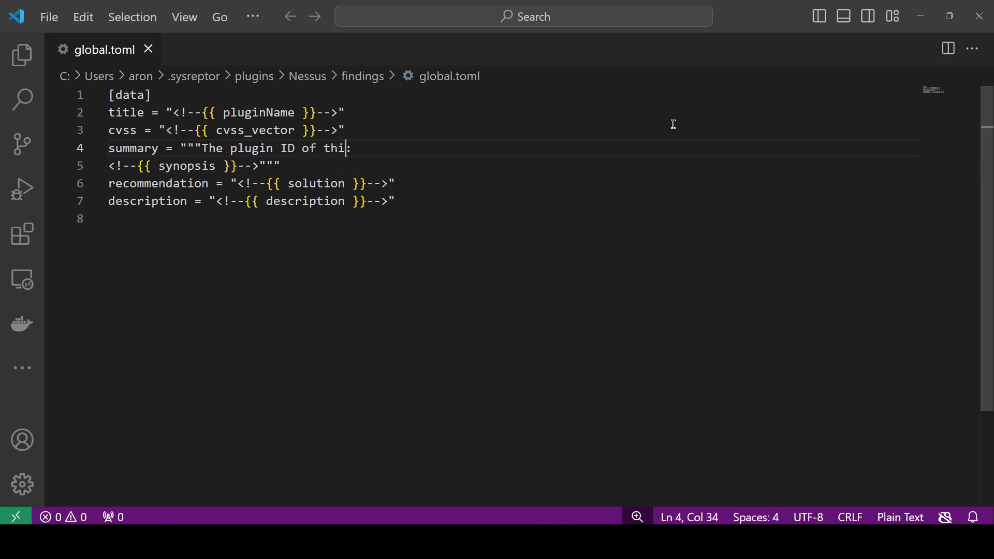
pyautogui.press('BackSpace')
pyautogui.press('End')
# Select and copy the synopsis placeholder from line 5
pyautogui.moveTo(260, 166); pyautogui.dragTo(109, 166)
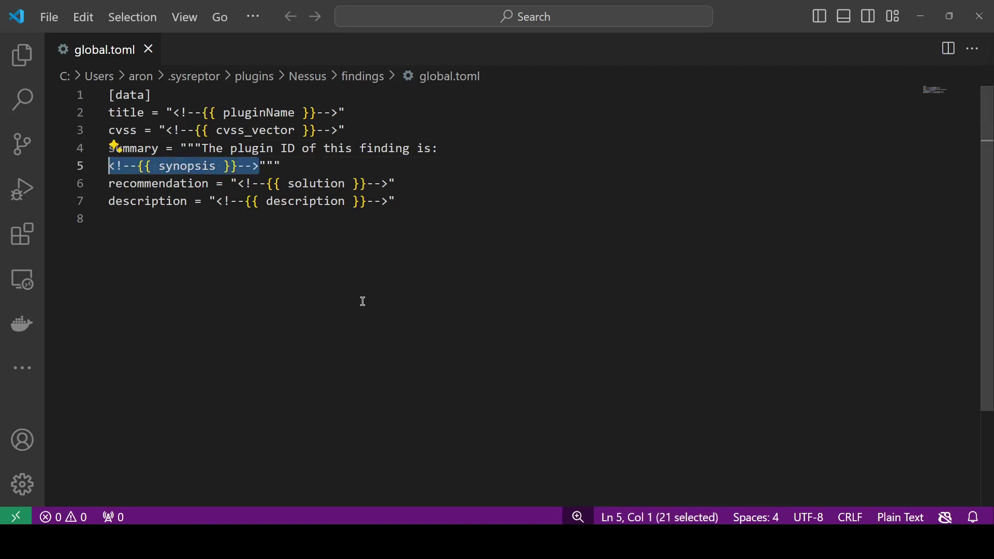
pyautogui.click(270, 216)
pyautogui.moveTo(137, 166); pyautogui.dragTo(110, 167)
pyautogui.moveTo(238, 166); pyautogui.dragTo(108, 167)
pyautogui.hotkey('ctrl', 'c')
pyautogui.click(260, 166)
pyautogui.click(486, 159)
# Paste the placeholder after 'is:' on line 4 and start renaming synopsis to 'pluginI'
pyautogui.click(490, 147)
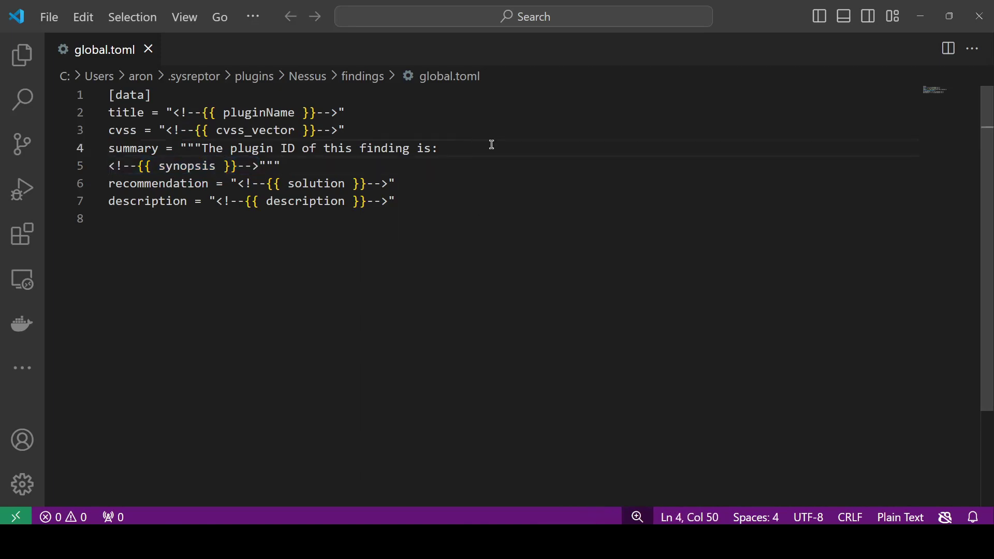
pyautogui.click(446, 148)
pyautogui.hotkey('ctrl', 'v')
pyautogui.doubleClick(525, 148)
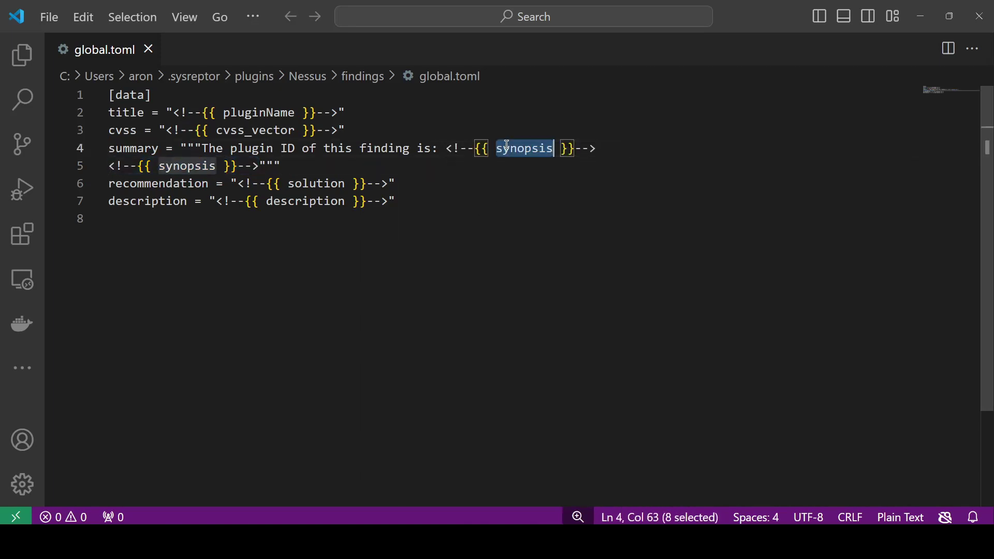
pyautogui.write('pluginI')
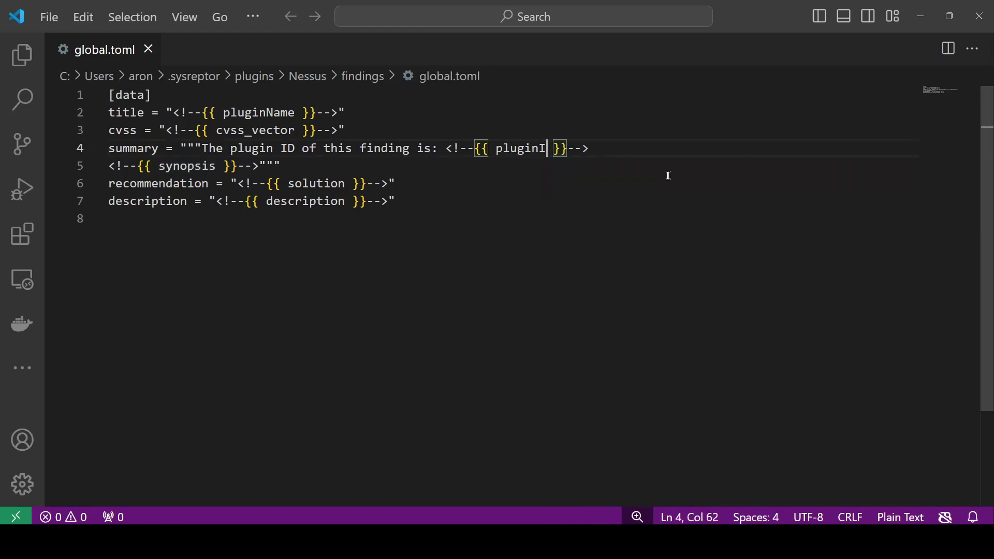
# List the Nessus report's template variables again with reptor nessus --template-vars | more
pyautogui.hotkey('alt', 'Tab')
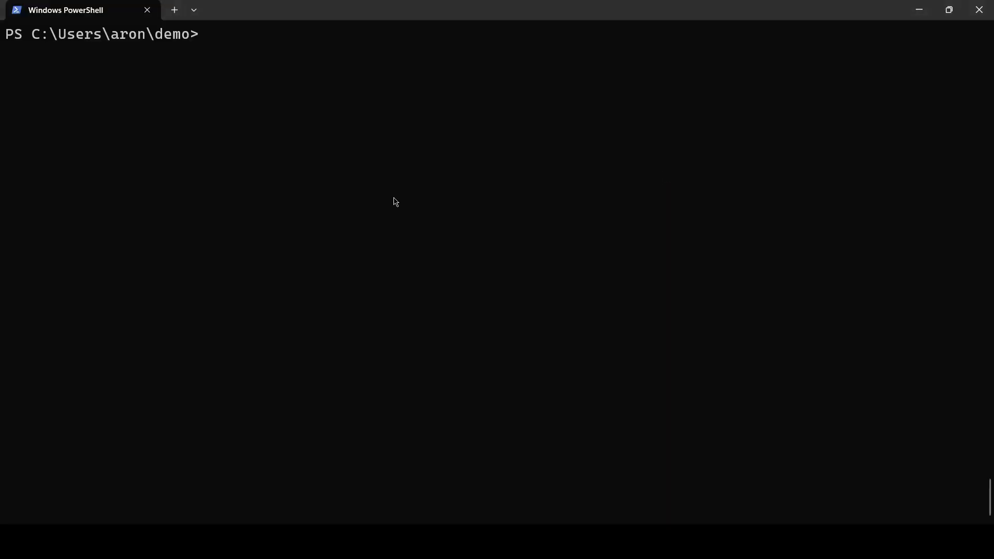
pyautogui.write('cat .\report.nessus | reptor nessus --template-vars | more')
pyautogui.press('Return')
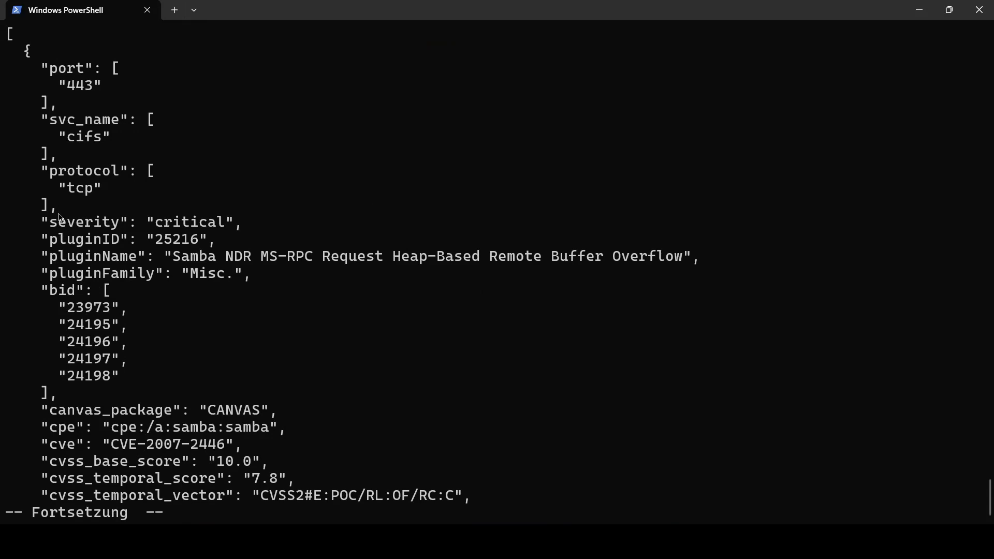
# Copy the pluginID key name into global.toml as the summary placeholder variable
pyautogui.moveTo(118, 242); pyautogui.dragTo(50, 246)
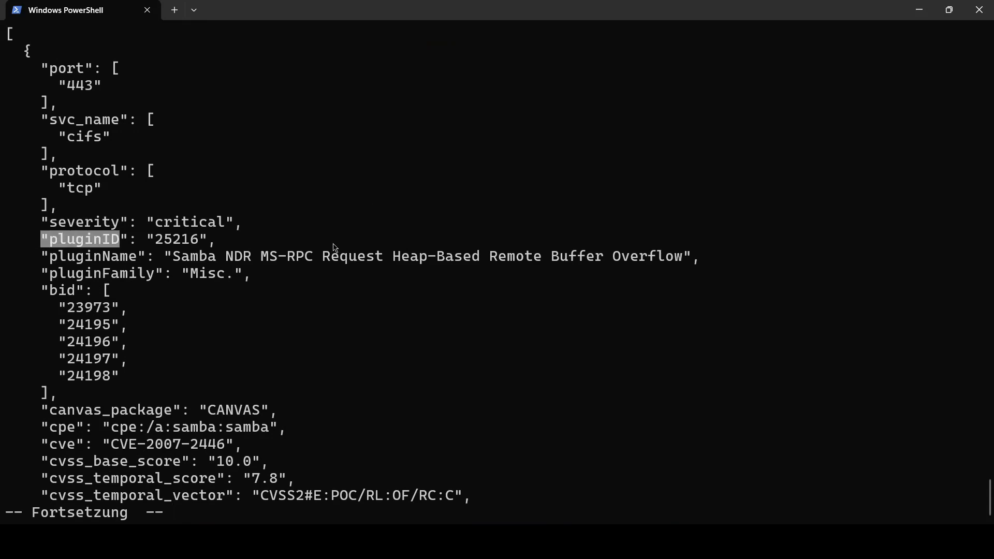
pyautogui.hotkey('alt', 'Tab')
pyautogui.hotkey('ctrl', 'shift', 'Left')
pyautogui.write('pluginID')
pyautogui.click(705, 153)
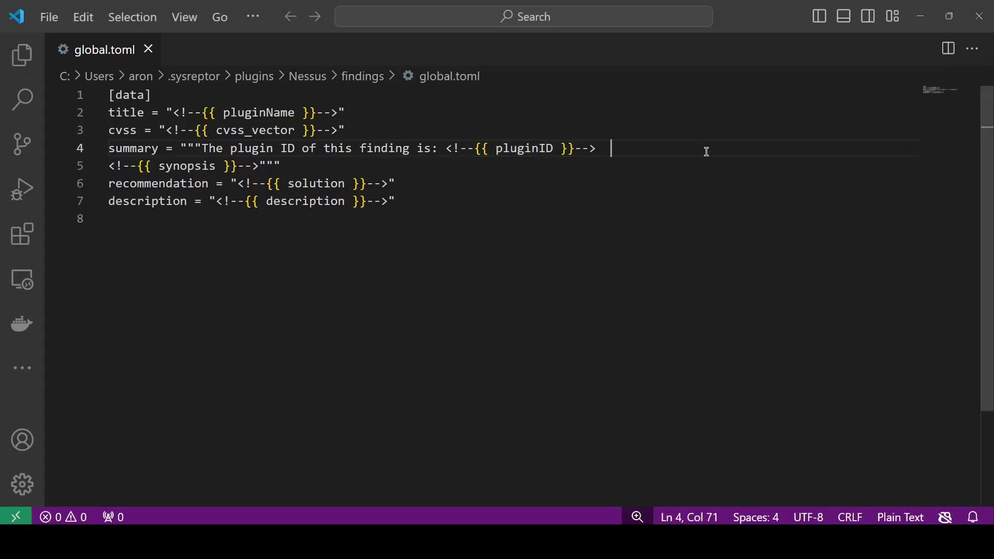
# Delete the existing findings with reptor deletefindings and recall the Nessus push command
pyautogui.hotkey('alt', 'Tab')
pyautogui.press('q')
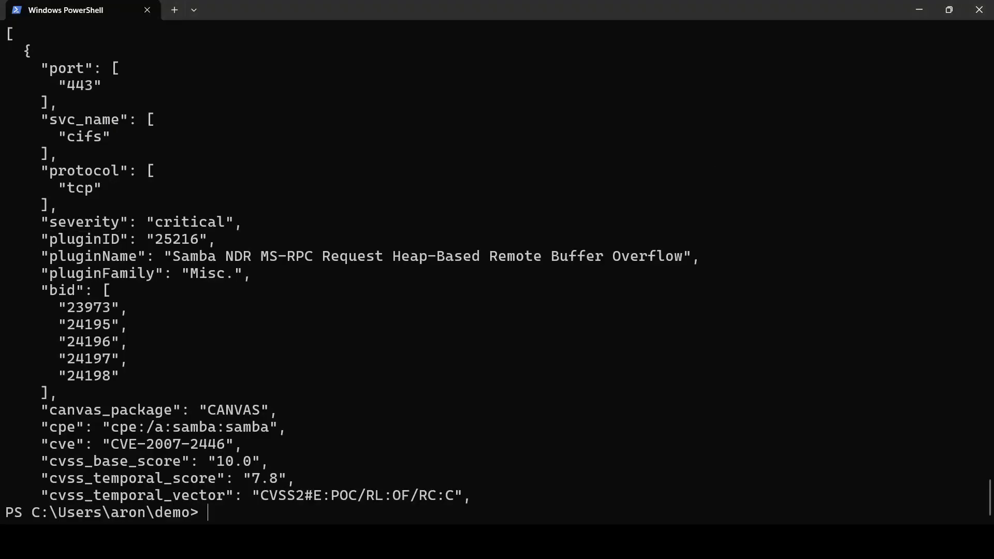
pyautogui.hotkey('ctrl', 'l')
pyautogui.hotkey('ctrl', 'r')
pyautogui.write('dele')
pyautogui.press('Return')
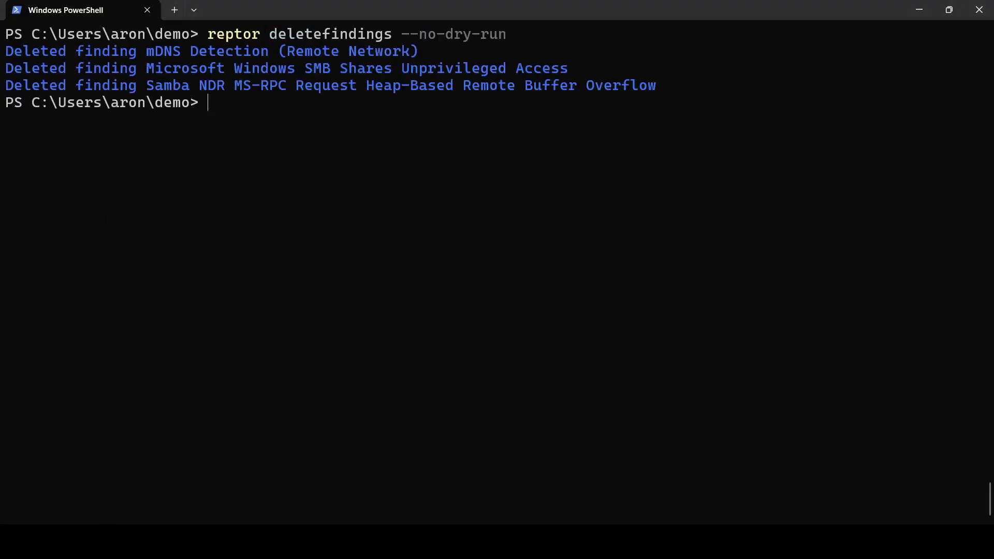
pyautogui.press('Up')
pyautogui.press('Up')
pyautogui.press('Up')
pyautogui.press('Up')
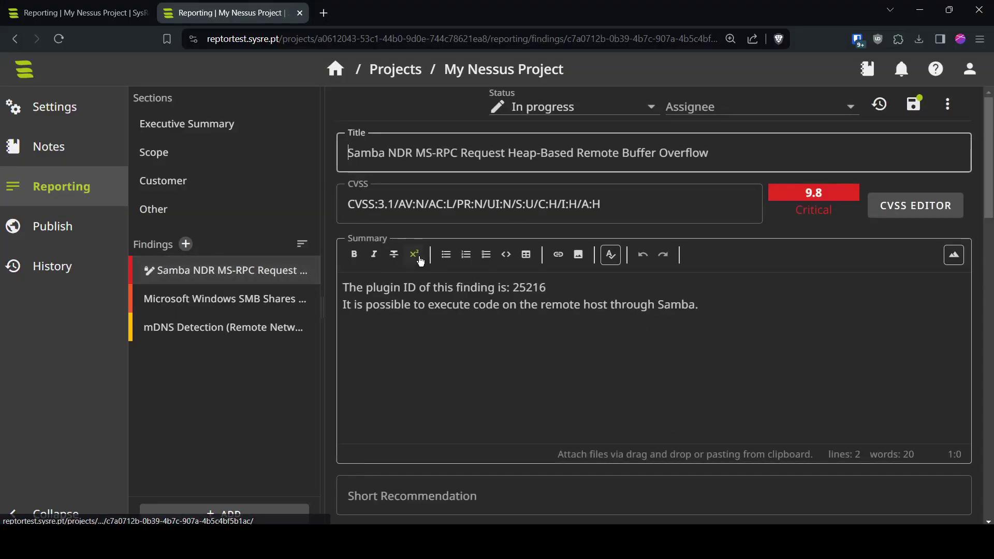
# Inspect the Samba finding's title and its summary showing plugin ID 25216
pyautogui.moveTo(343, 288); pyautogui.dragTo(555, 294)
pyautogui.click(555, 294)
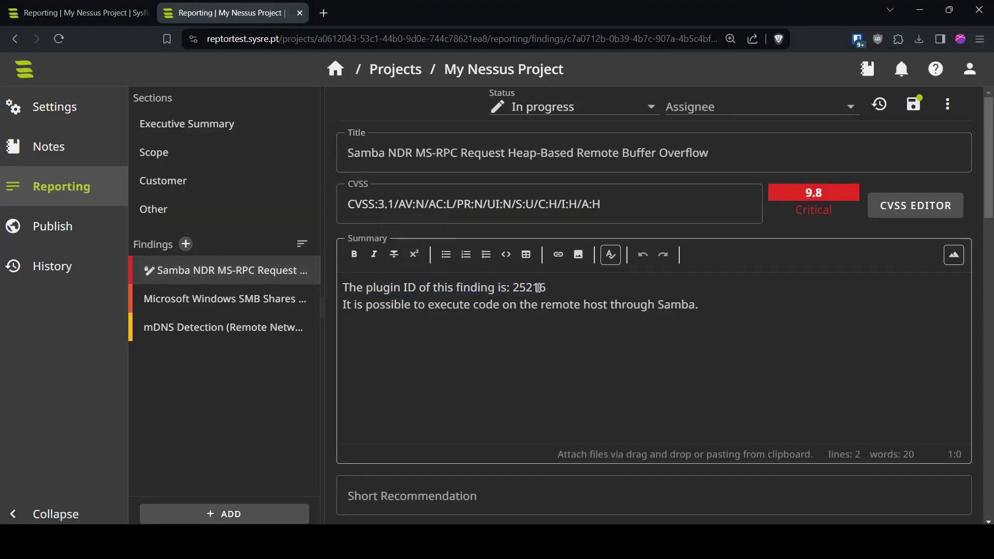
pyautogui.doubleClick(538, 288)
pyautogui.click(749, 317)
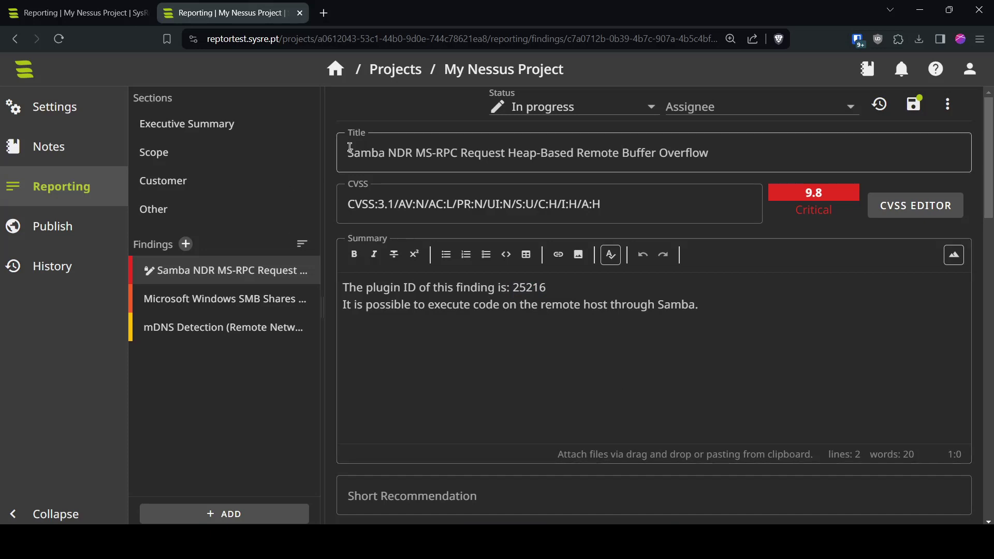
pyautogui.moveTo(349, 151); pyautogui.dragTo(727, 150)
pyautogui.click(728, 151)
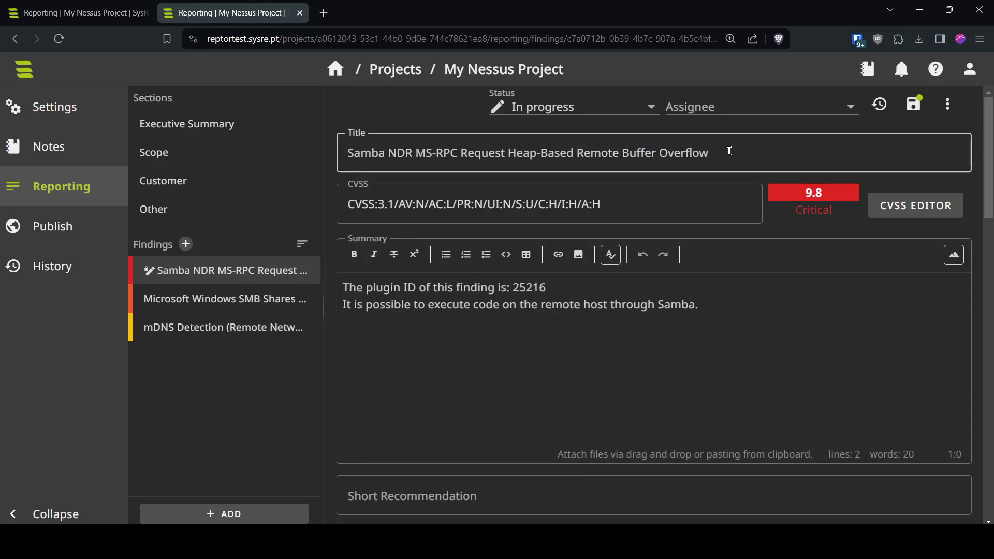
pyautogui.doubleClick(522, 287)
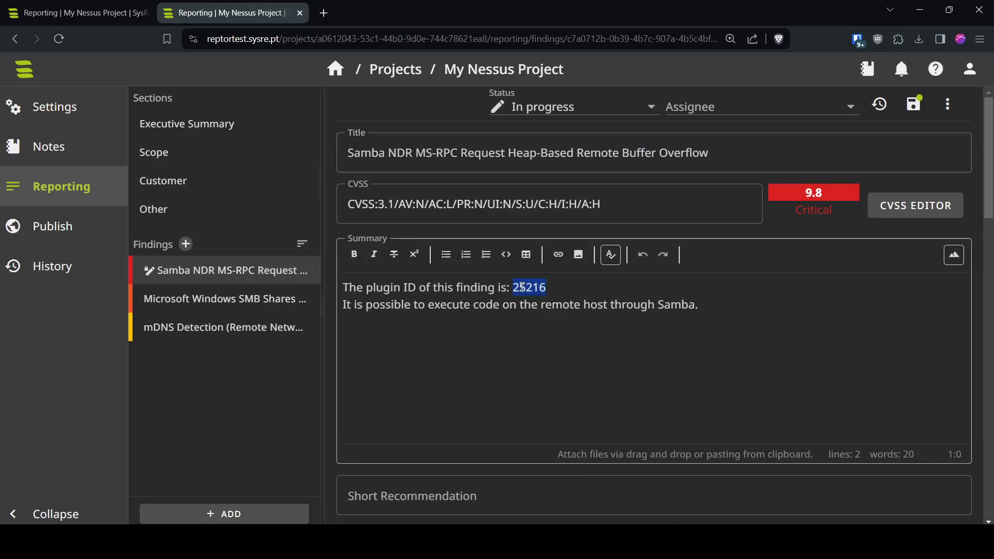
pyautogui.click(543, 306)
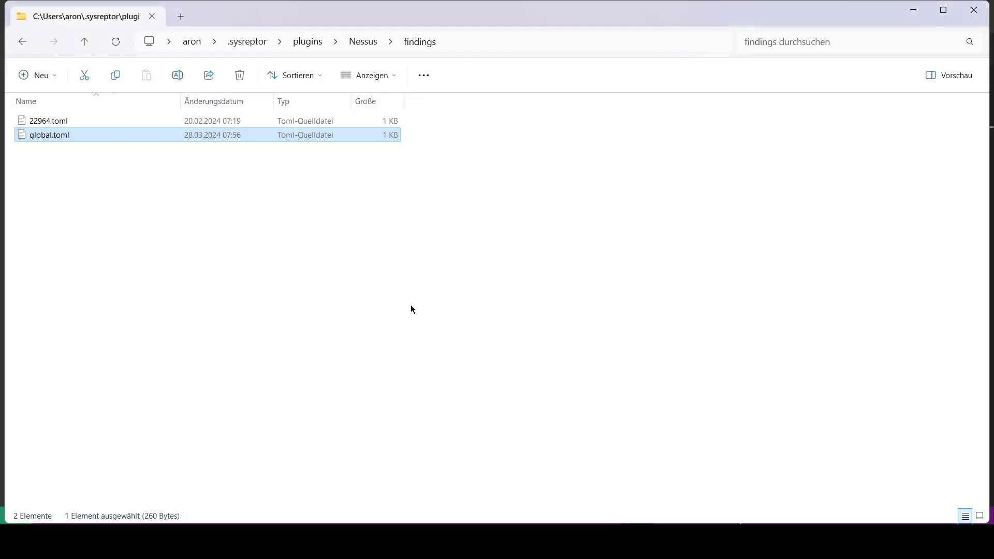
# Duplicate global.toml in the Nessus findings folder
pyautogui.click(411, 306)
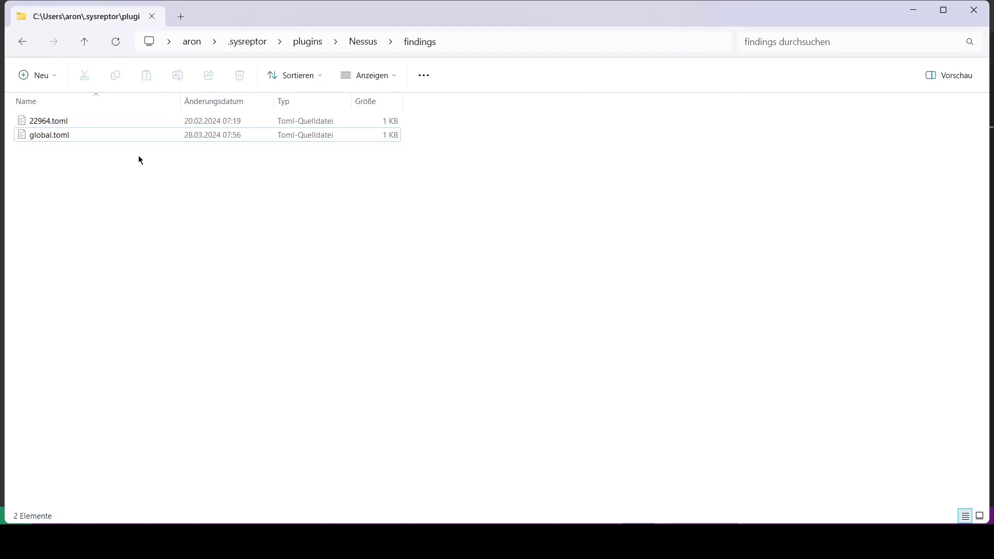
pyautogui.click(85, 137)
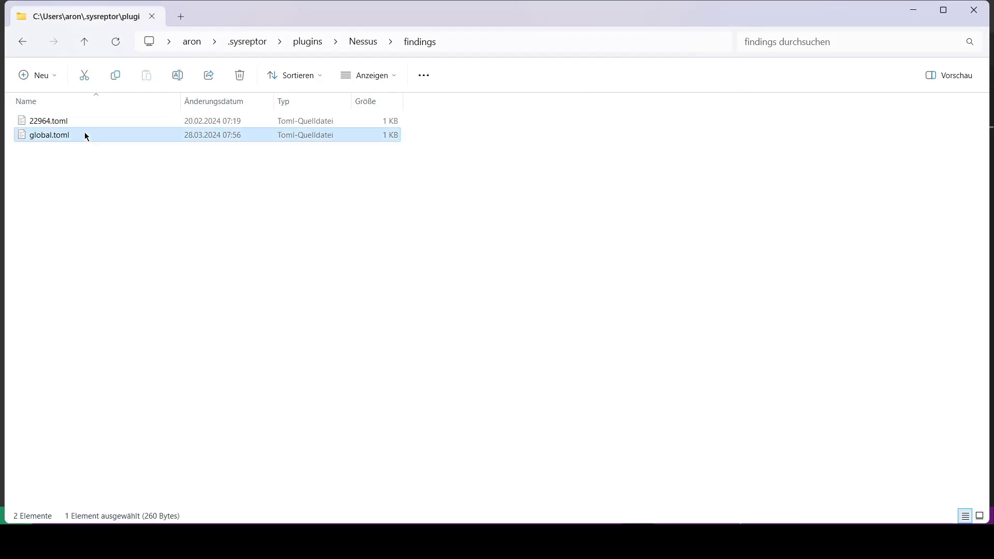
pyautogui.hotkey('ctrl', 'c')
pyautogui.hotkey('ctrl', 'v')
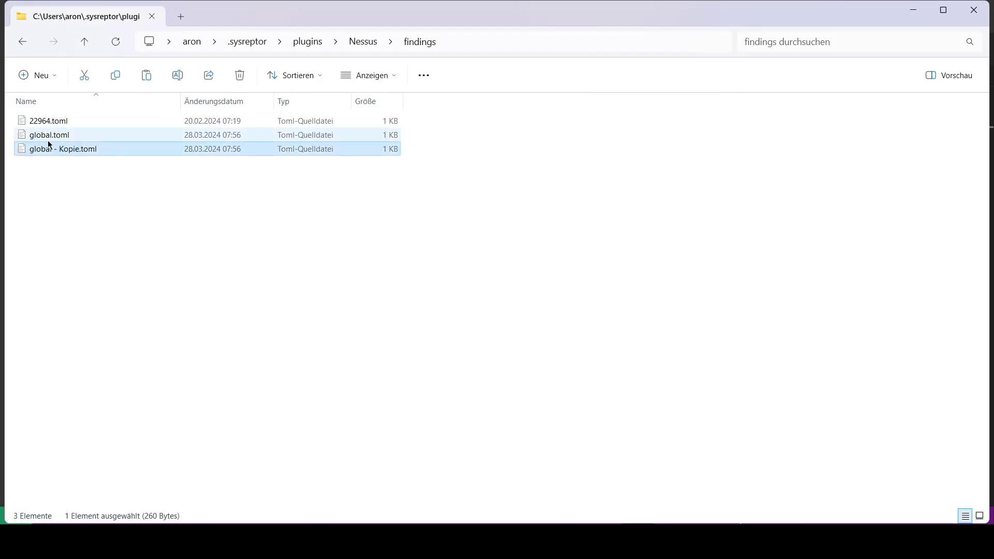
pyautogui.click(42, 136)
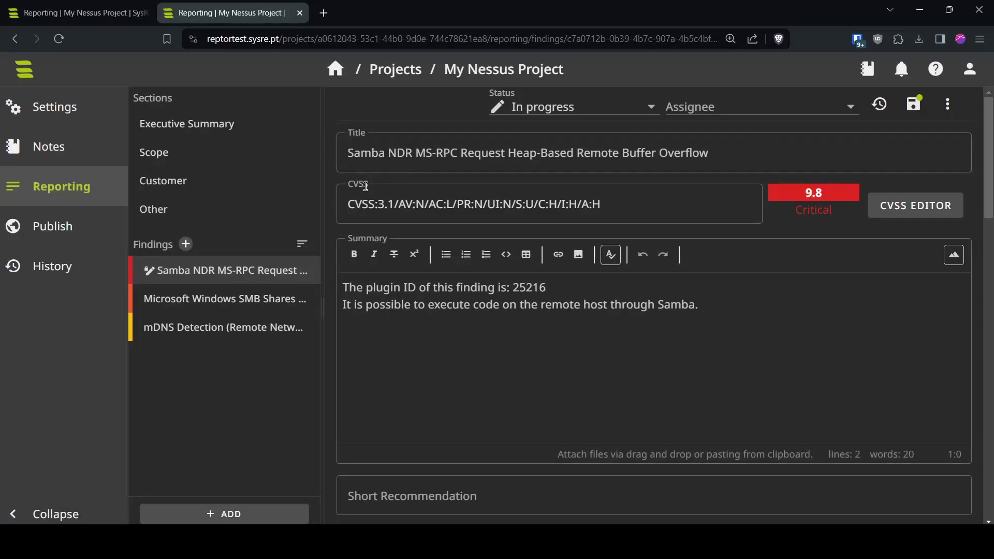
# Rename the copy to 25216.toml and open it for editing
pyautogui.doubleClick(529, 288)
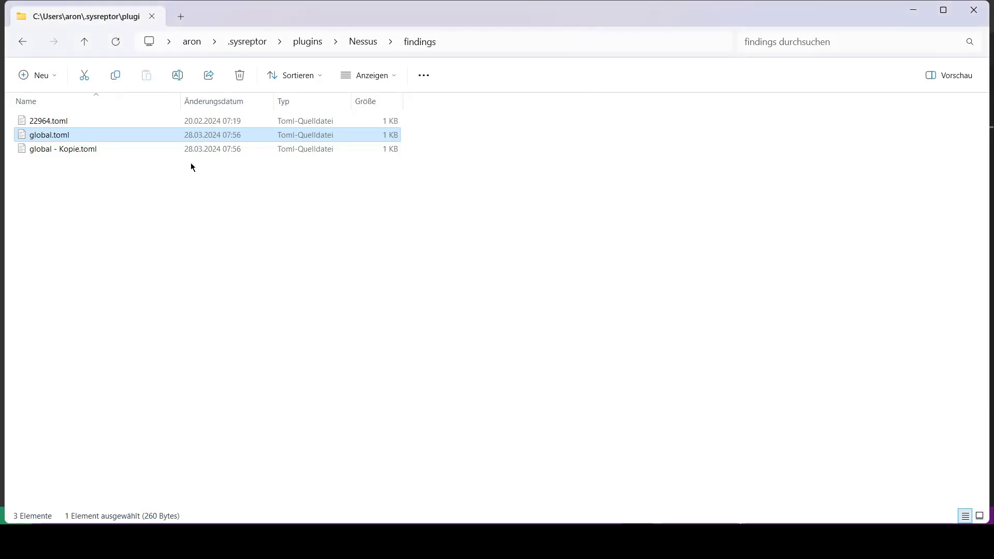
pyautogui.click(128, 147)
pyautogui.press('F2')
pyautogui.hotkey('ctrl', 'v')
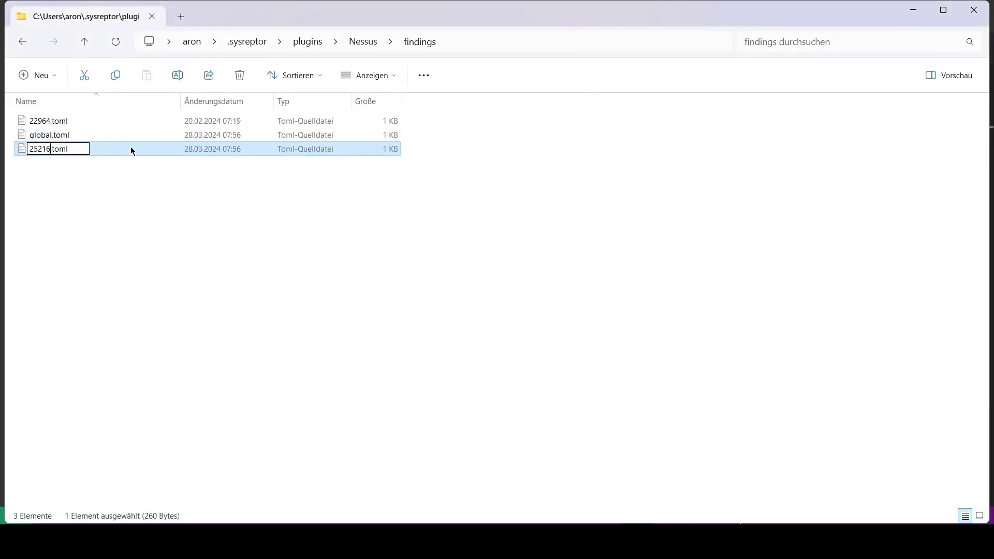
pyautogui.press('Return')
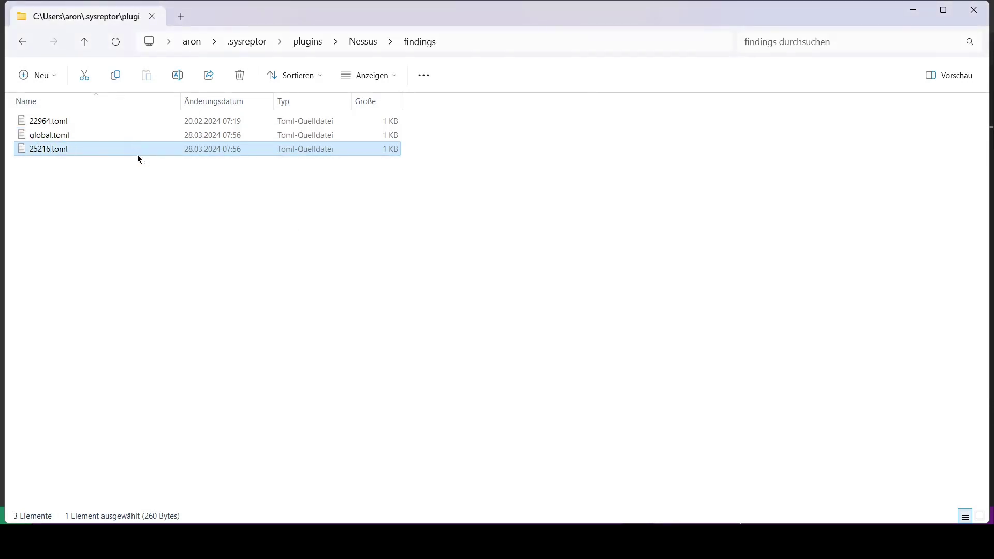
pyautogui.press('Return')
# Replace the pluginName placeholder on line 2 with the title 'Remote Code Execution in Samba'
pyautogui.moveTo(172, 112); pyautogui.dragTo(339, 113)
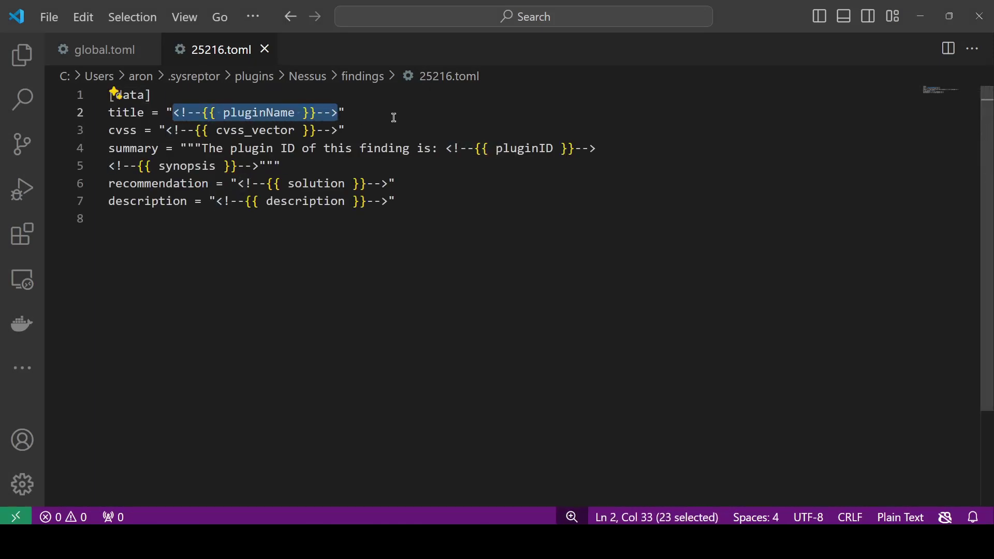
pyautogui.press('BackSpace')
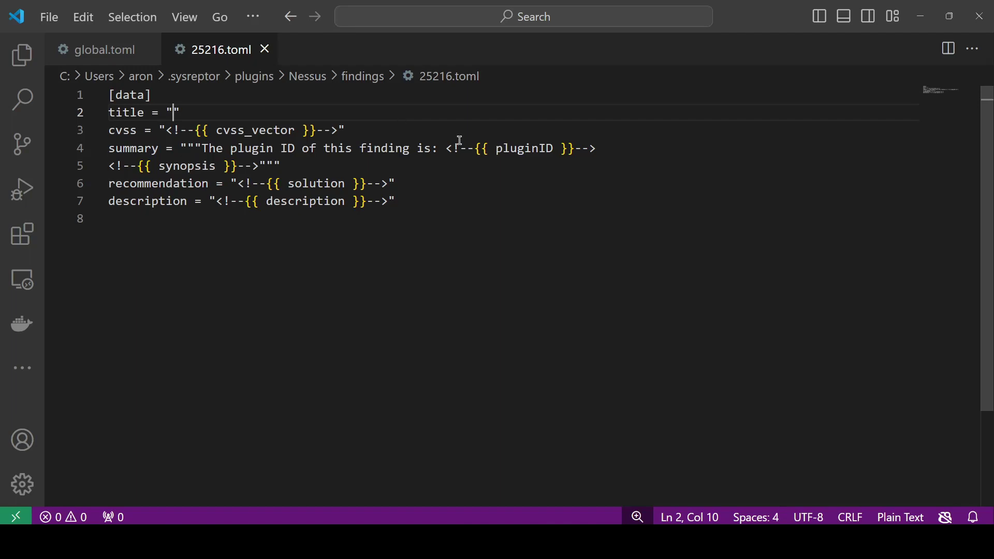
pyautogui.hotkey('alt', 'Tab')
pyautogui.moveTo(348, 153); pyautogui.dragTo(591, 154)
pyautogui.click(560, 211)
pyautogui.hotkey('alt', 'Tab')
pyautogui.write('Remote ')
pyautogui.write('Code Execution in ')
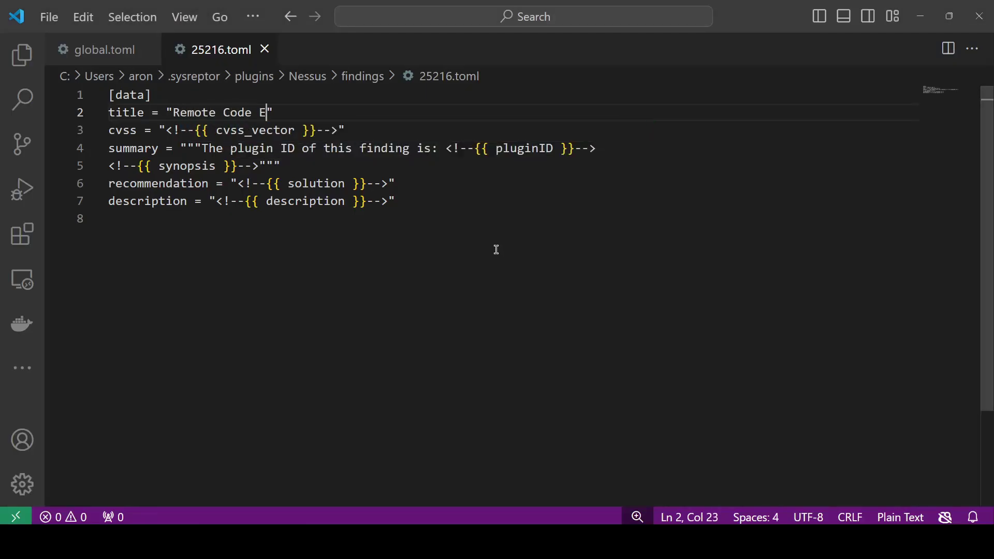
pyautogui.write('Samba')
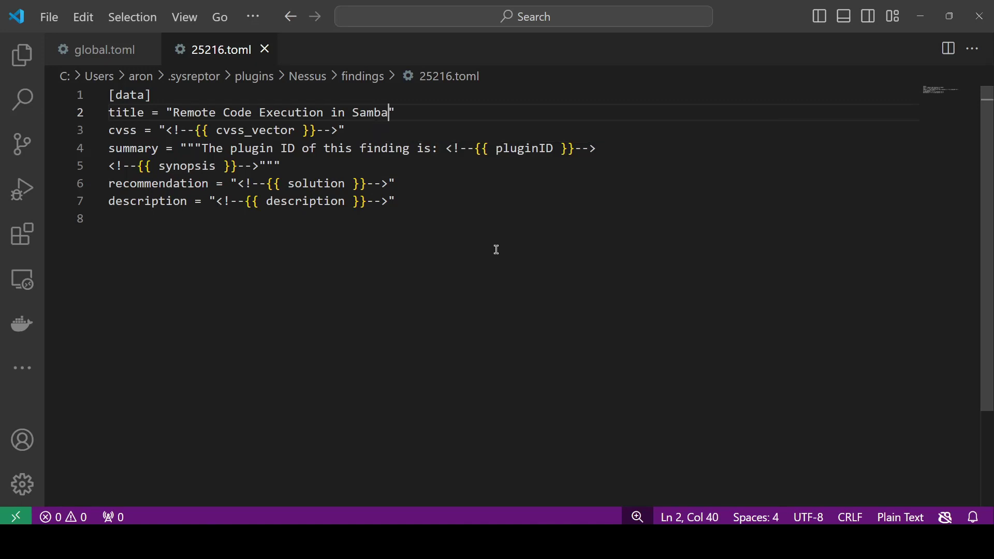
pyautogui.click(508, 213)
# Delete all findings with reptor deletefindings and recall the Nessus push command
pyautogui.hotkey('alt', 'Tab')
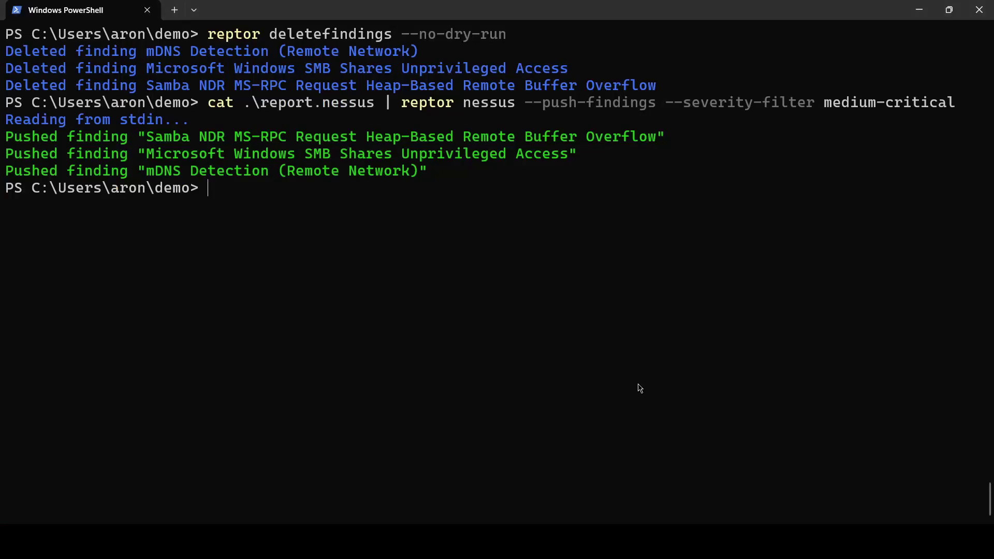
pyautogui.press('Up')
pyautogui.press('Up')
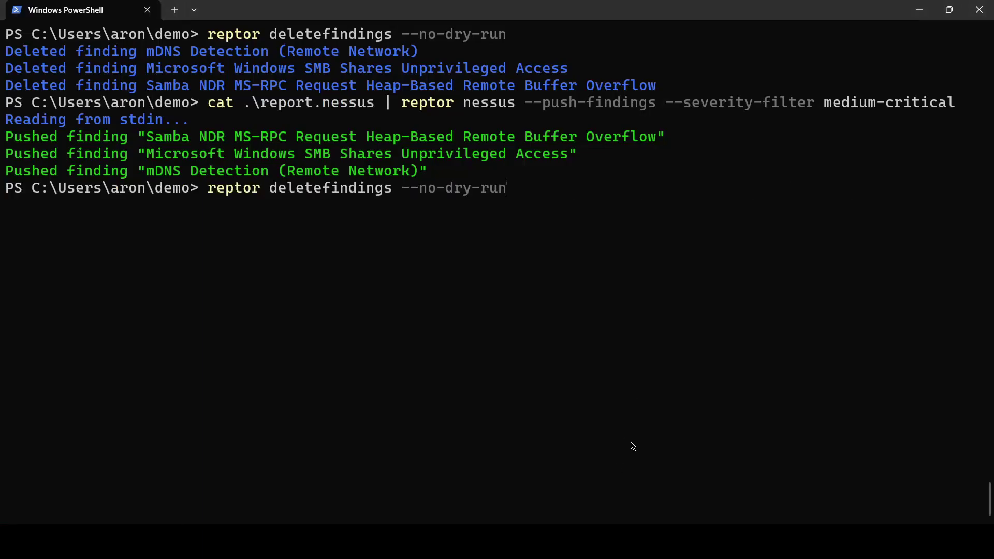
pyautogui.hotkey('ctrl', 'l')
pyautogui.press('Return')
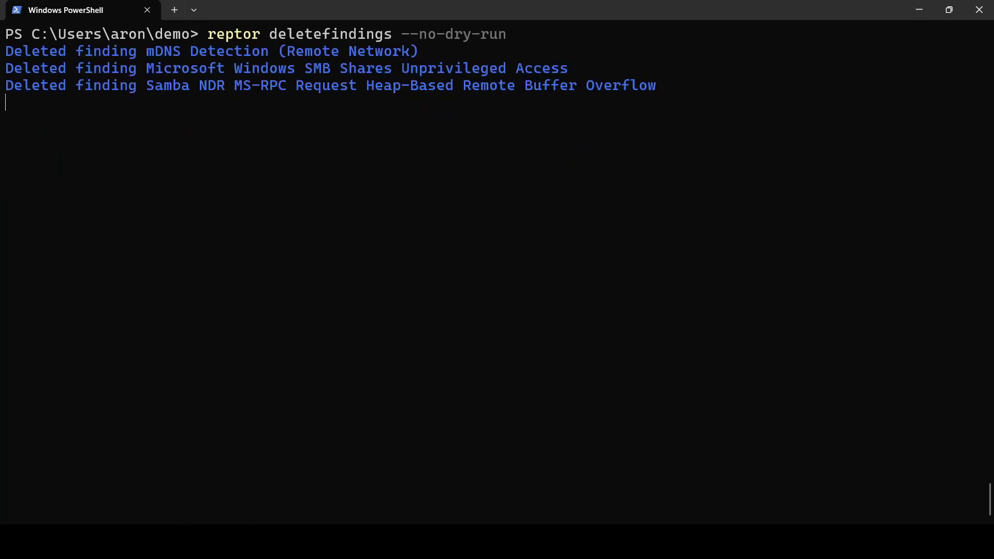
pyautogui.press('Up')
pyautogui.press('Up')
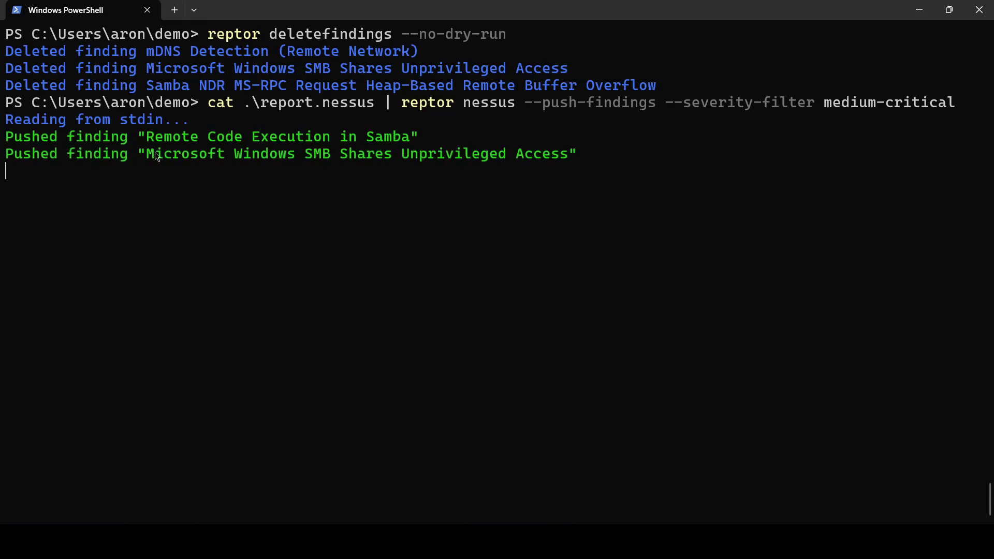
# Copy the pushed findings' output lines and open the Remote Code Execution in Samba finding
pyautogui.moveTo(138, 137); pyautogui.dragTo(420, 136)
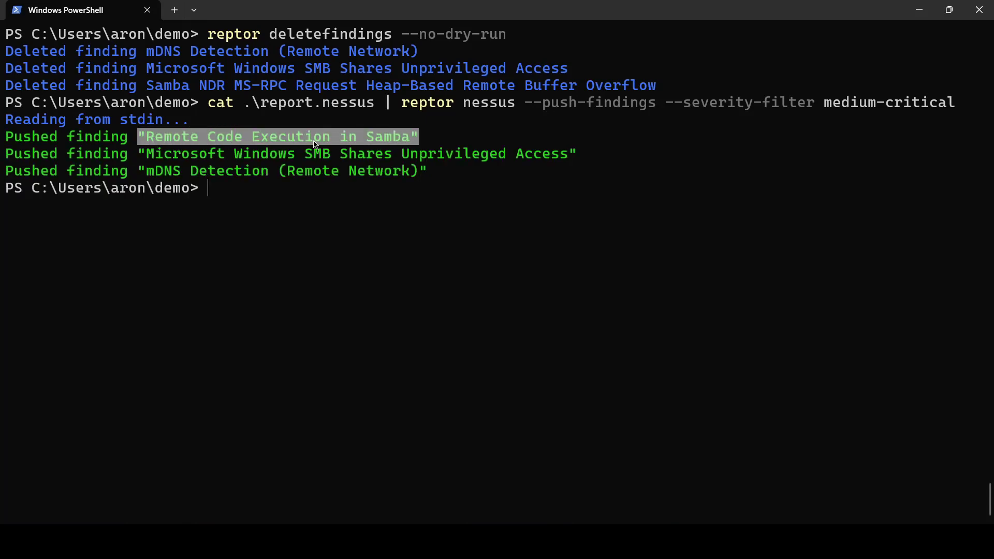
pyautogui.moveTo(143, 161); pyautogui.dragTo(577, 164)
pyautogui.rightClick(575, 165)
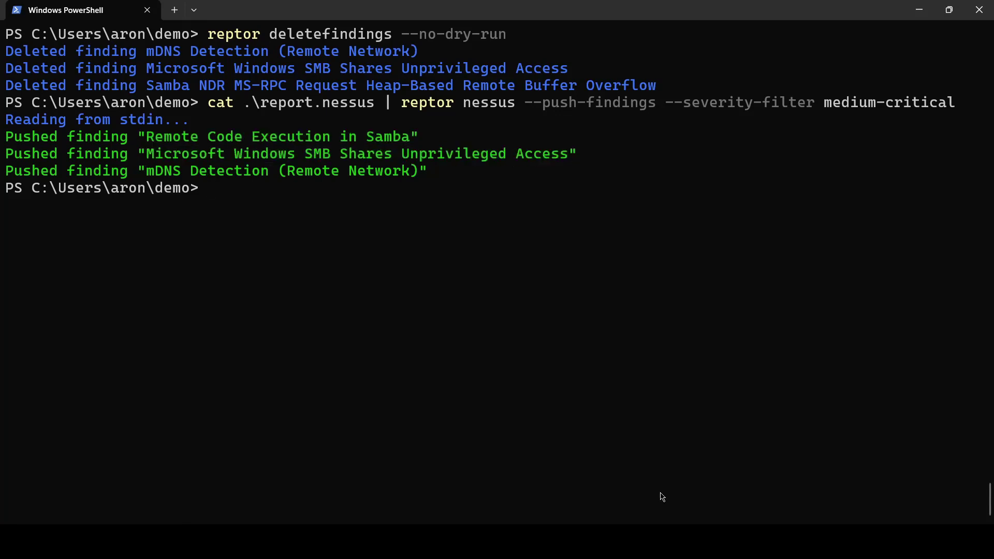
pyautogui.hotkey('alt', 'Tab')
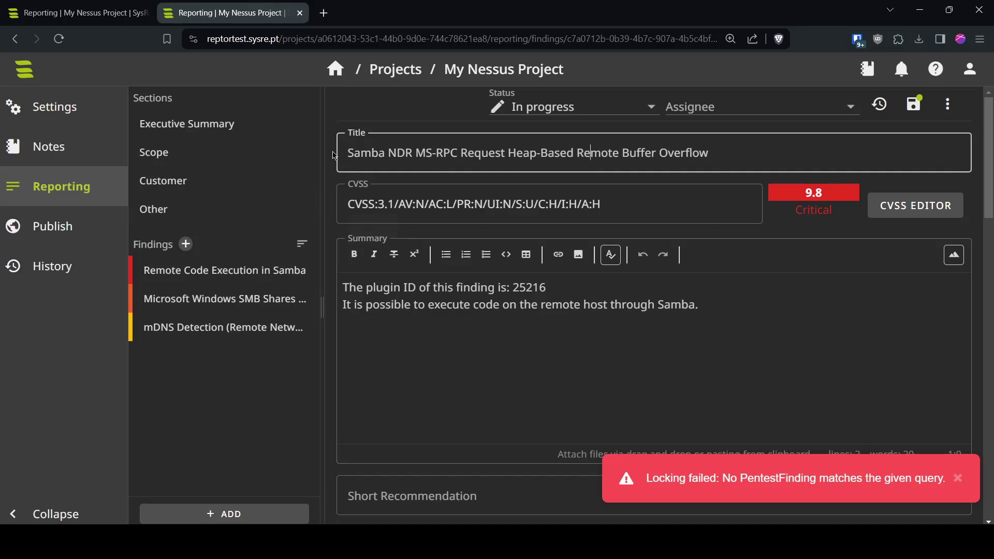
pyautogui.click(173, 270)
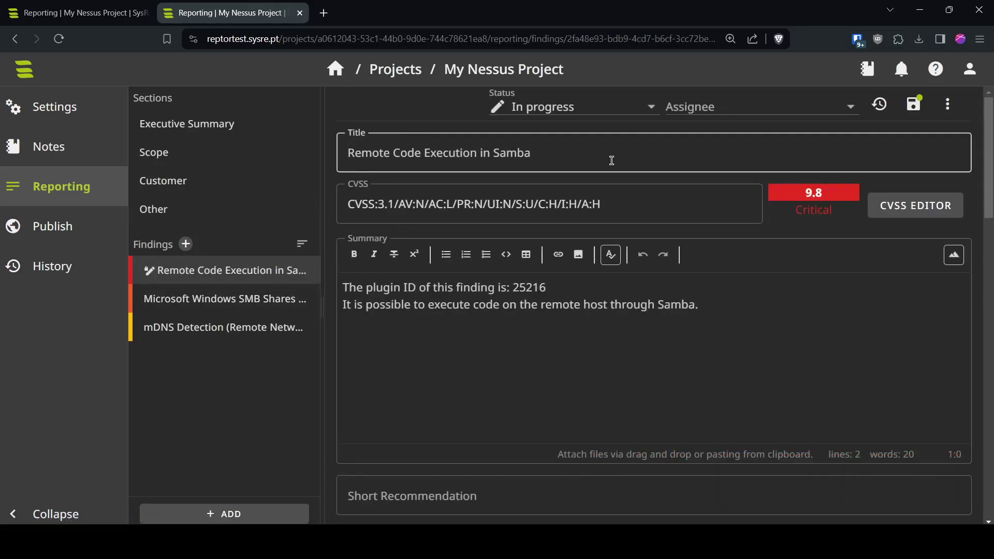
# Set Attack Complexity to High (H) in the CVSS editor, giving 8.1 High, and select the new vector
pyautogui.moveTo(344, 204); pyautogui.dragTo(601, 204)
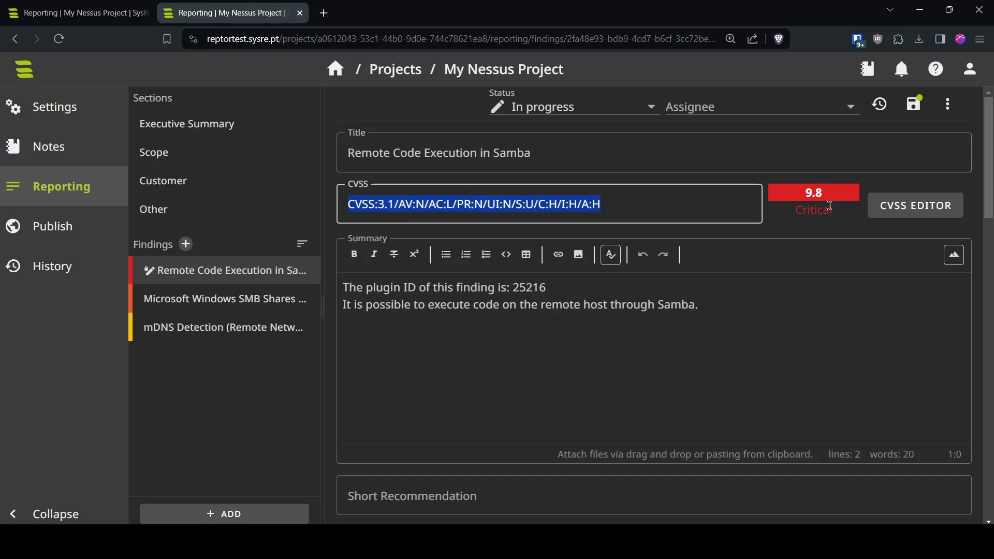
pyautogui.click(686, 205)
pyautogui.click(915, 205)
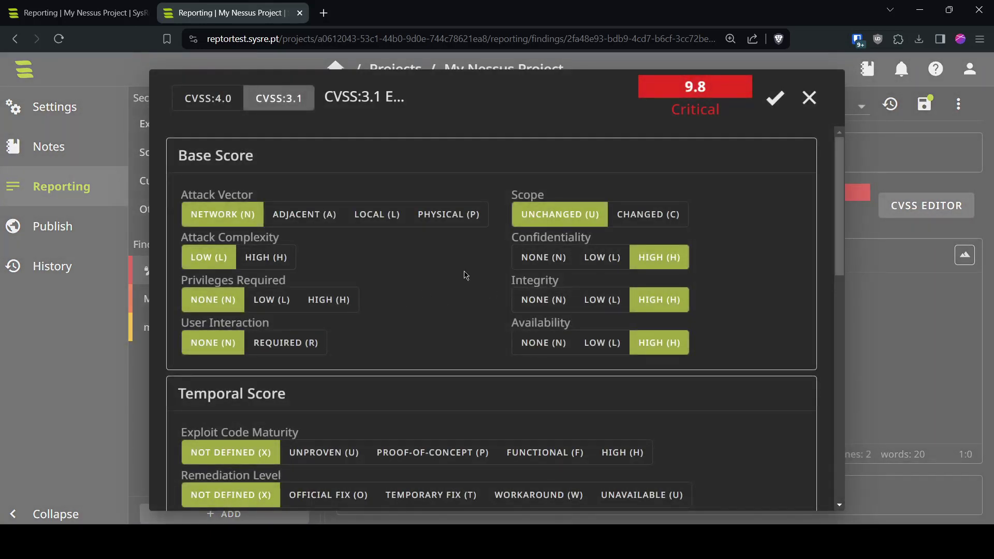
pyautogui.click(272, 261)
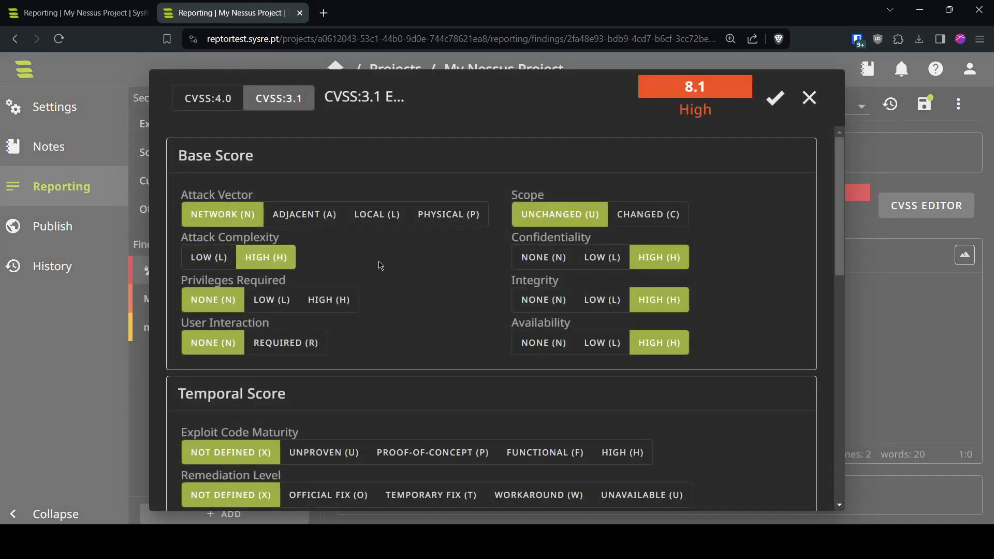
pyautogui.click(775, 98)
pyautogui.moveTo(637, 211); pyautogui.dragTo(346, 204)
pyautogui.hotkey('ctrl', 'c')
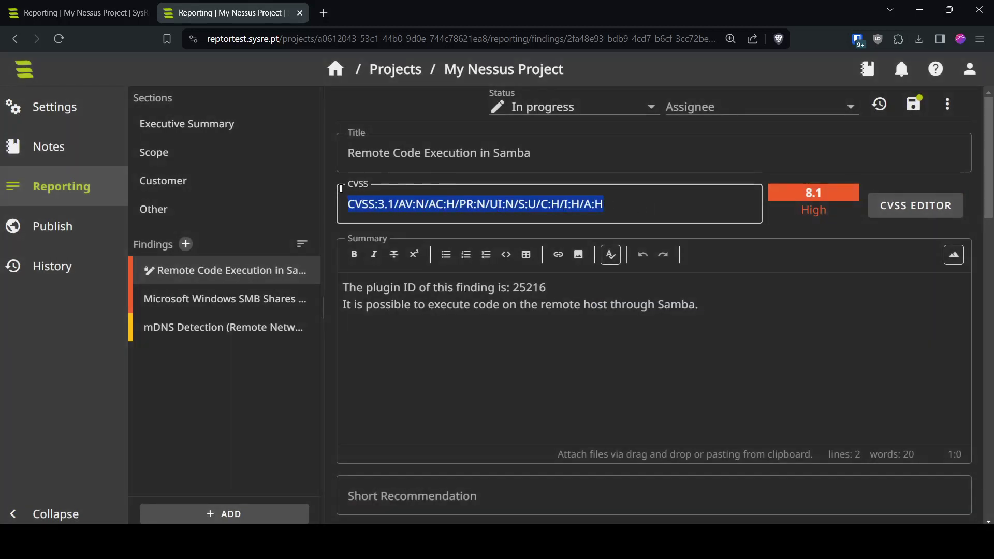
# Paste CVSS:3.1/AV:N/AC:H/PR:N/UI:N/S:U/C:H/I:H/A:H over the cvss_vector placeholder in 25216.toml
pyautogui.hotkey('alt', 'Tab')
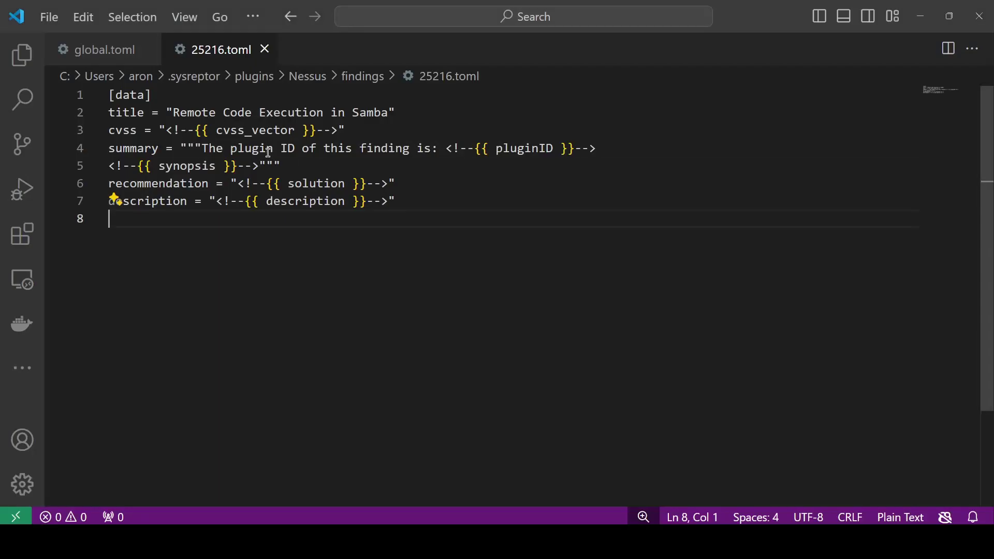
pyautogui.click(265, 149)
pyautogui.moveTo(163, 130); pyautogui.dragTo(359, 126)
pyautogui.hotkey('shift', 'Left')
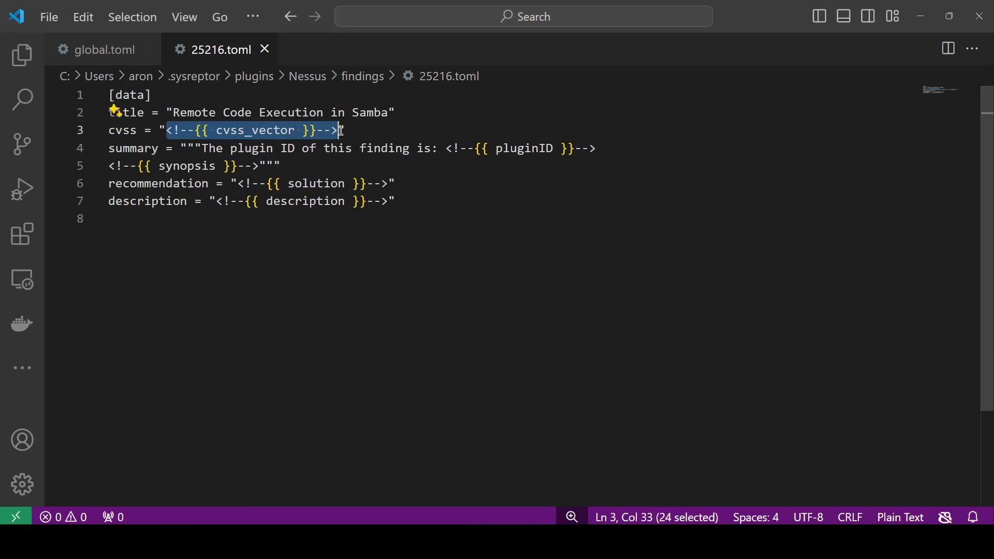
pyautogui.hotkey('ctrl', 'v')
pyautogui.click(517, 206)
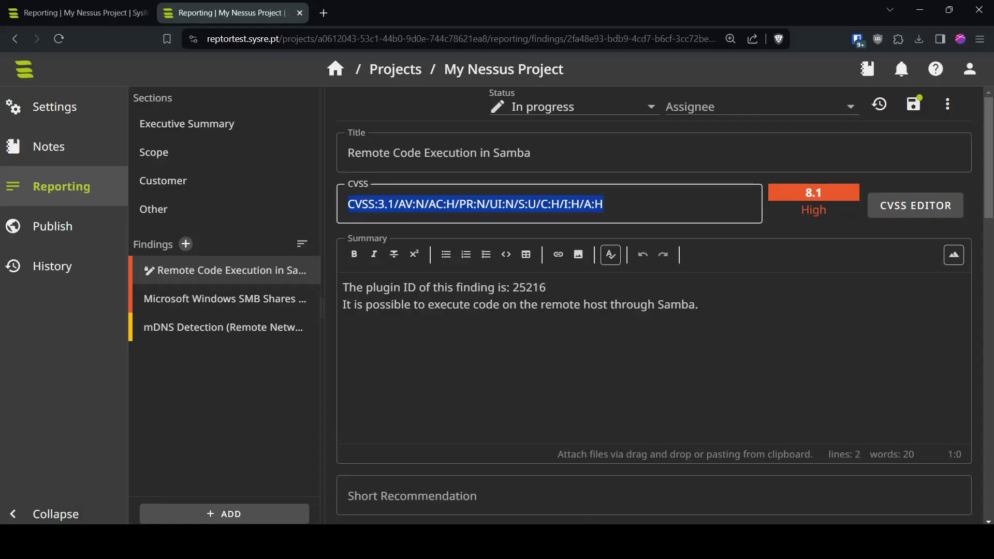
pyautogui.moveTo(18, 93)
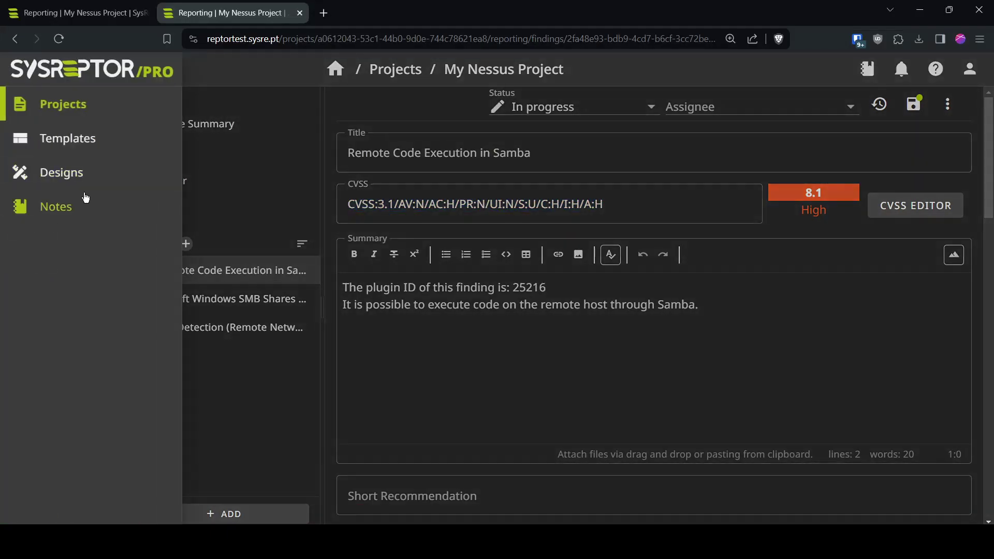
pyautogui.click(60, 137)
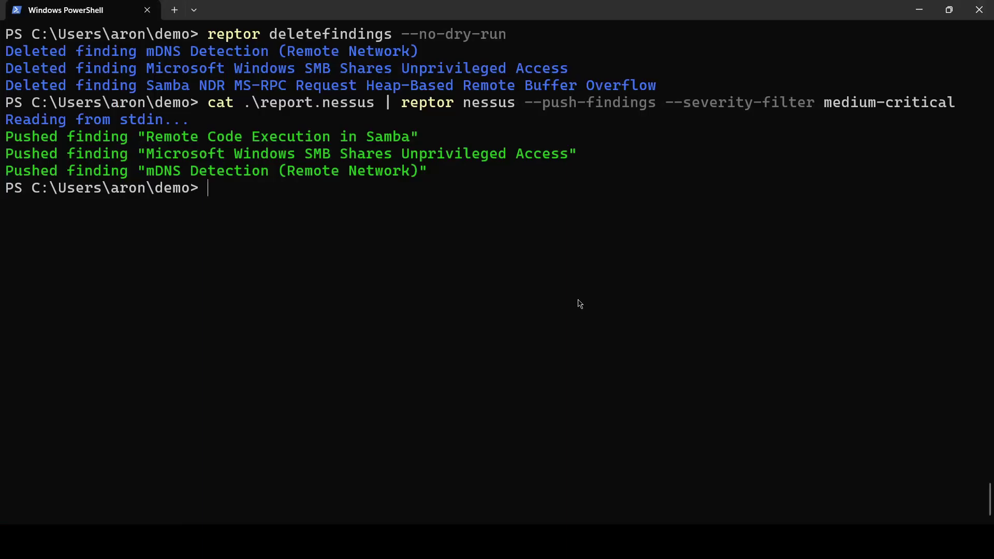
# Show the help text for reptor nessus --help
pyautogui.hotkey('ctrl', 'l')
pyautogui.write('reptor')
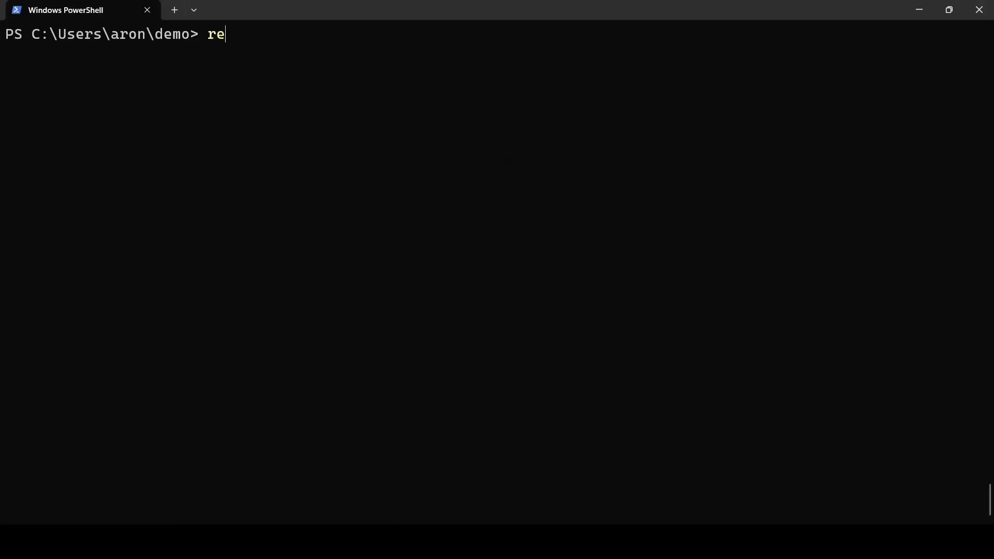
pyautogui.write(' nesssus')
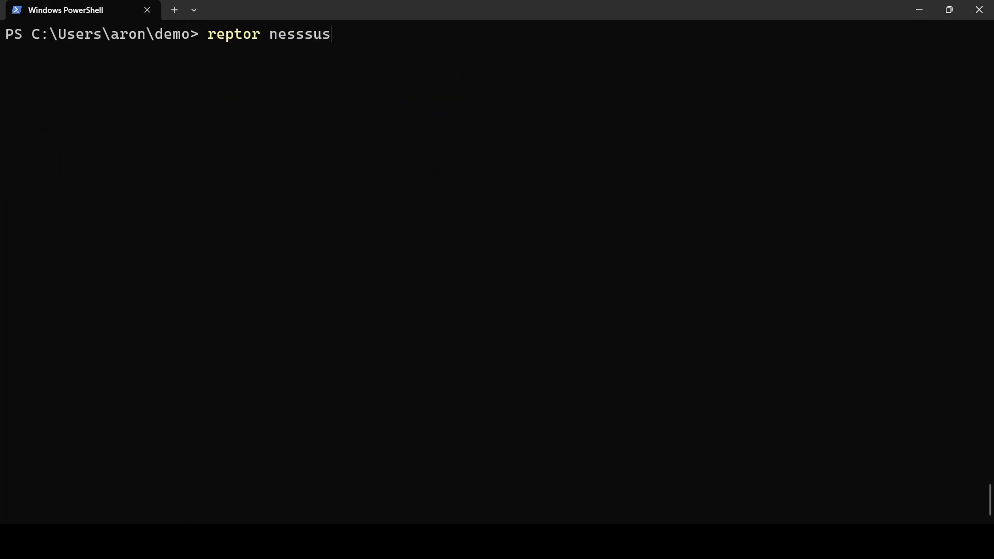
pyautogui.press('BackSpace')
pyautogui.press('BackSpace')
pyautogui.write('u')
pyautogui.press('BackSpace')
pyautogui.press('BackSpace')
pyautogui.write('us --help')
pyautogui.press('Return')
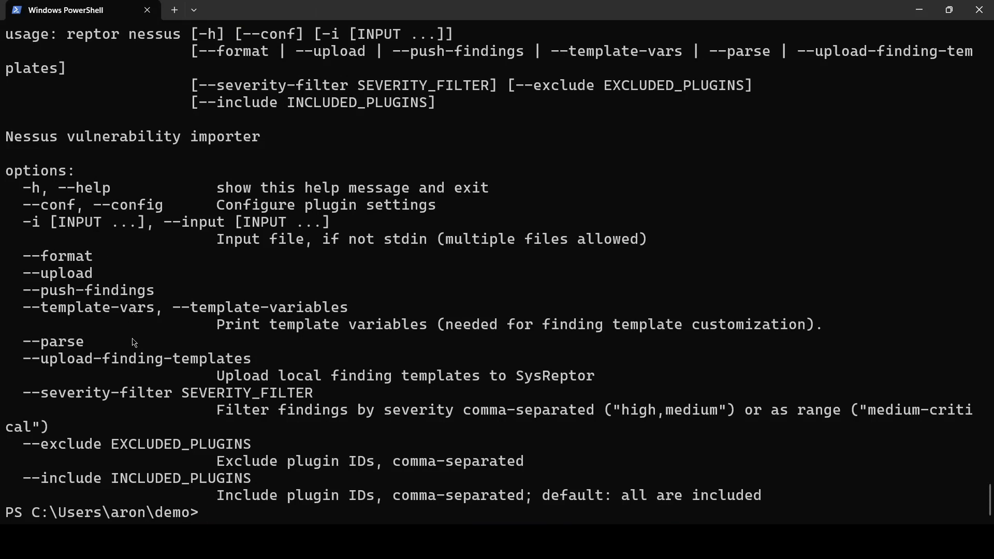
# Run reptor nessus --upload-finding-templates to upload the local finding templates
pyautogui.moveTo(251, 361); pyautogui.dragTo(52, 367)
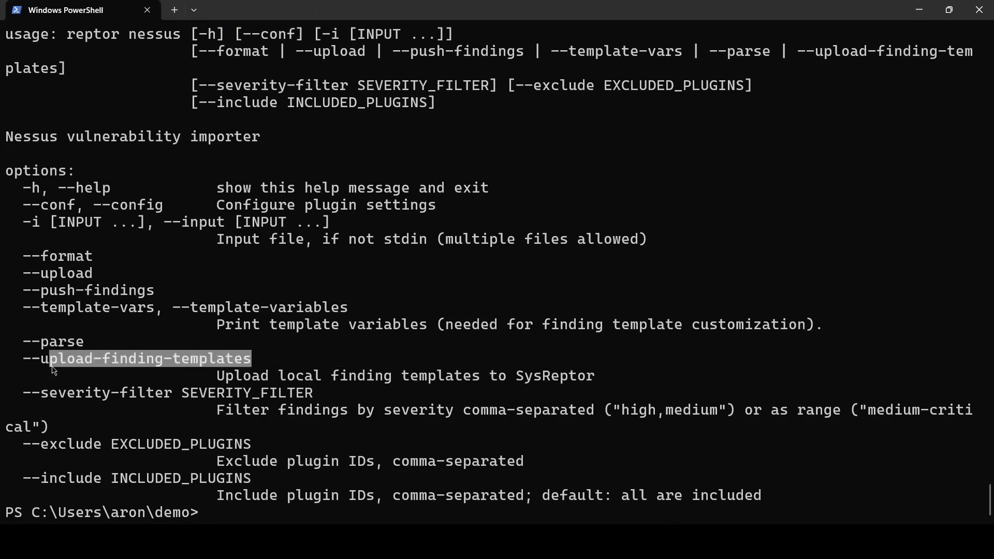
pyautogui.rightClick(29, 363)
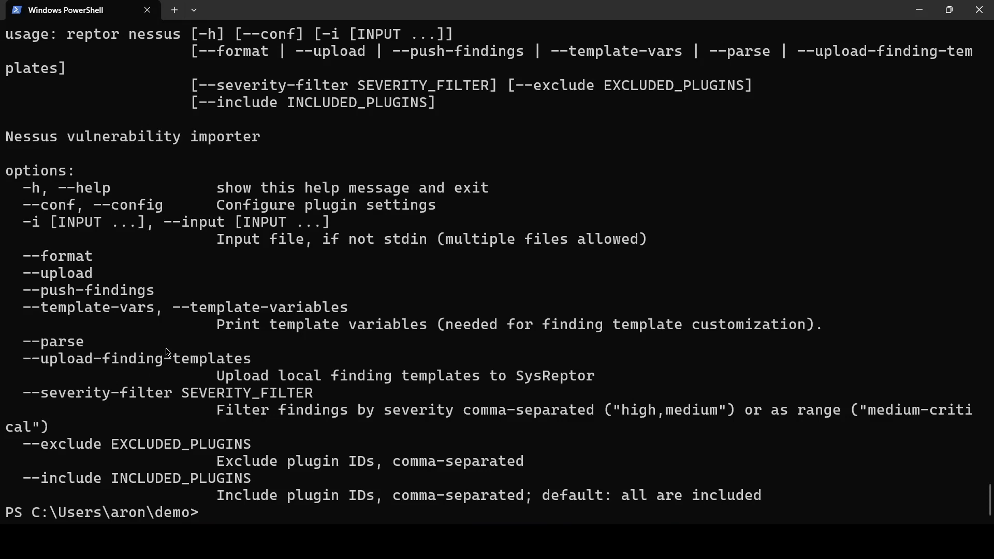
pyautogui.hotkey('ctrl', 'l')
pyautogui.press('Up')
pyautogui.press('BackSpace')
pyautogui.press('BackSpace')
pyautogui.press('BackSpace')
pyautogui.press('BackSpace')
pyautogui.press('BackSpace')
pyautogui.press('BackSpace')
pyautogui.write('--upload-finding-templates')
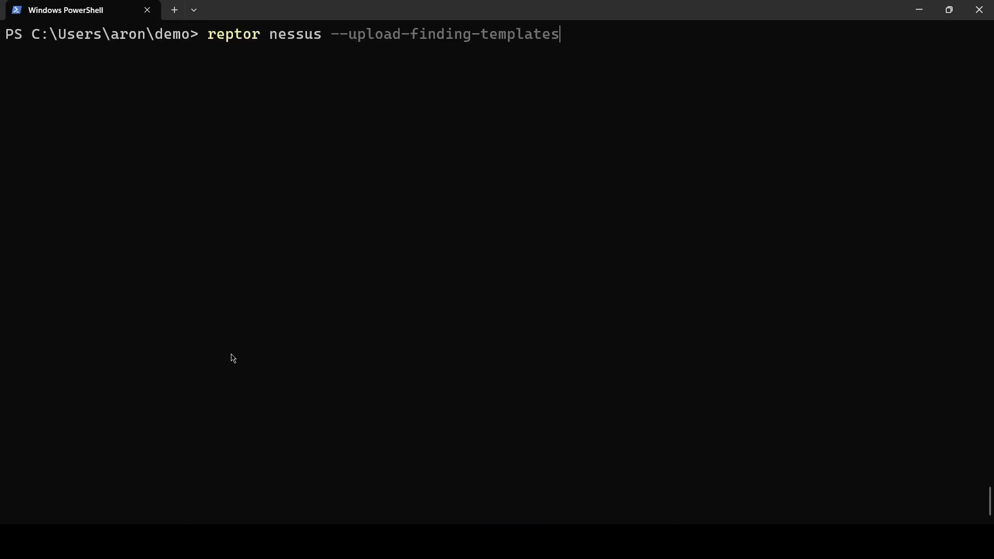
pyautogui.press('Return')
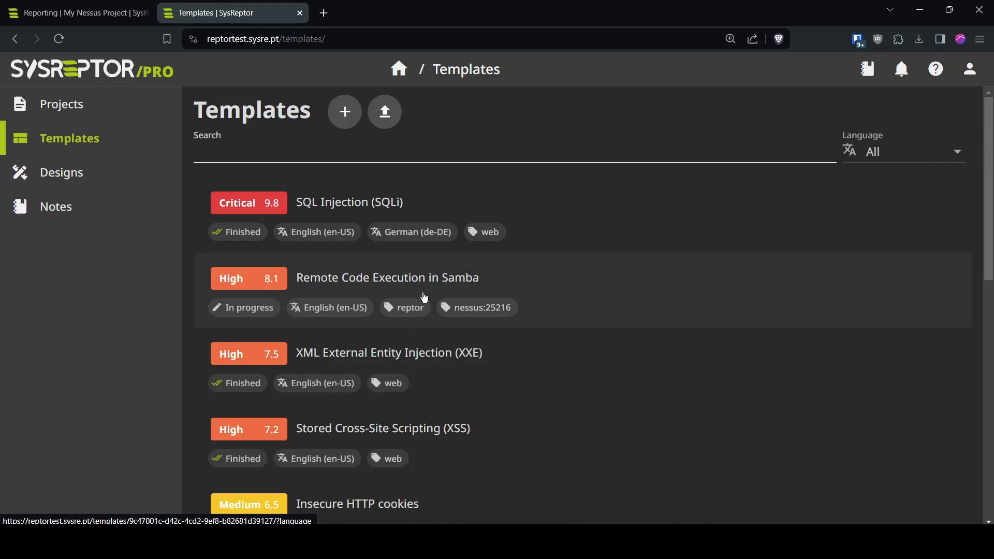
# Open the Remote Code Execution in Samba template and review its Summary comment and pluginID placeholders
pyautogui.click(423, 297)
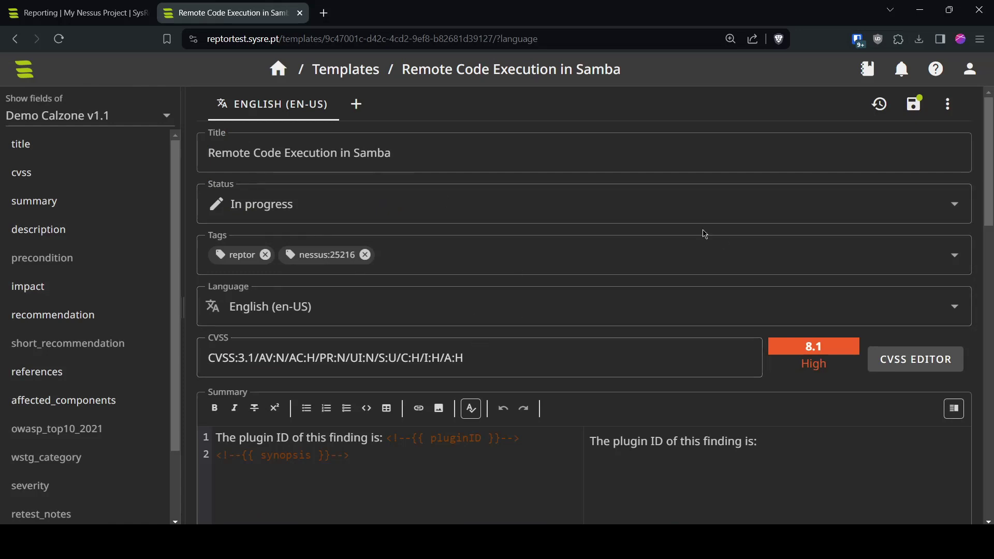
pyautogui.scroll(-1, 365, 465)
pyautogui.scroll(-1, 377, 443)
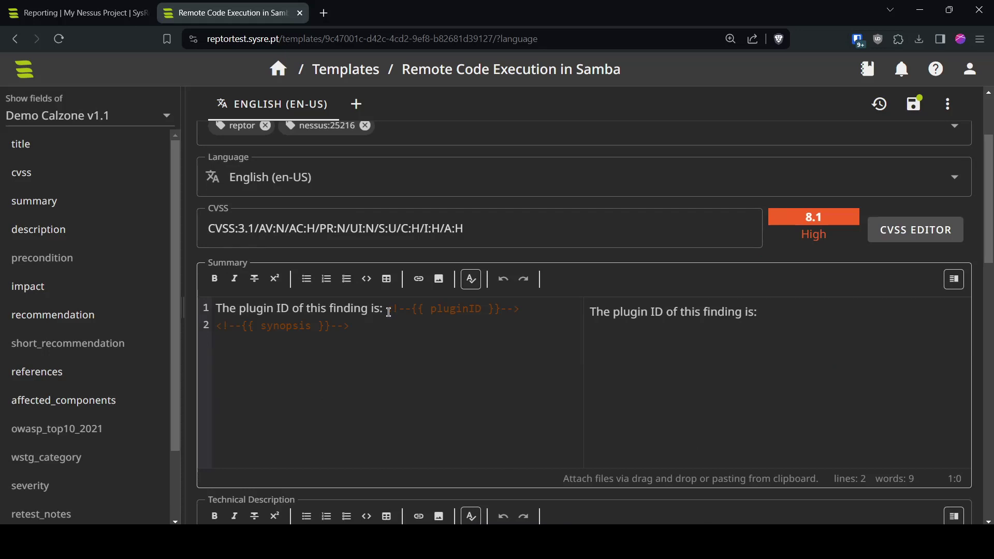
pyautogui.moveTo(387, 309); pyautogui.dragTo(412, 311)
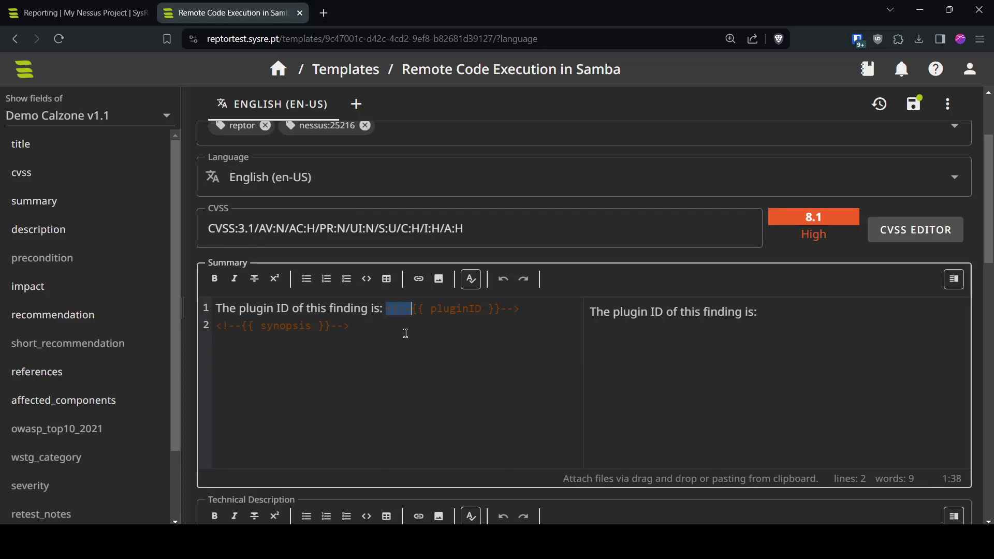
pyautogui.click(403, 327)
pyautogui.scroll(2, 651, 339)
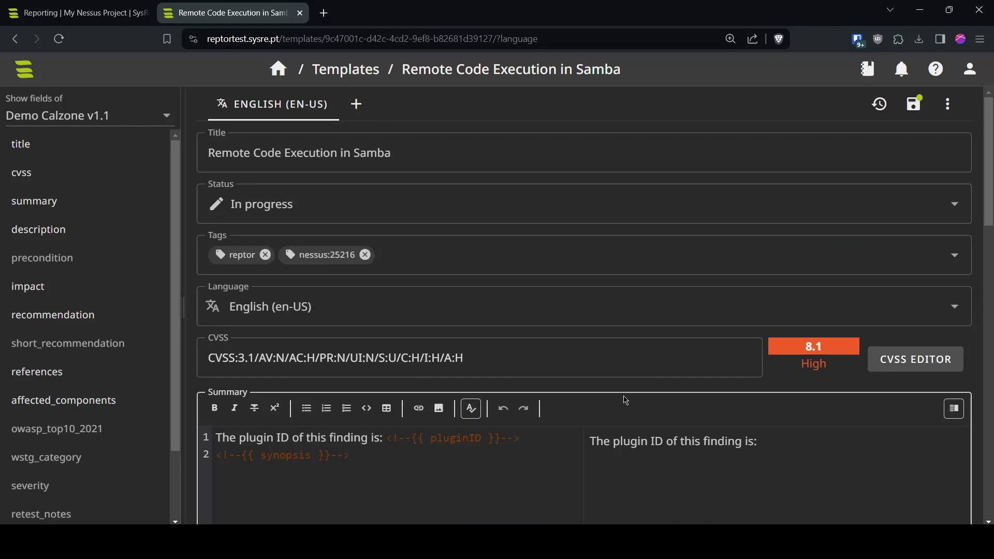
pyautogui.moveTo(386, 438); pyautogui.dragTo(519, 439)
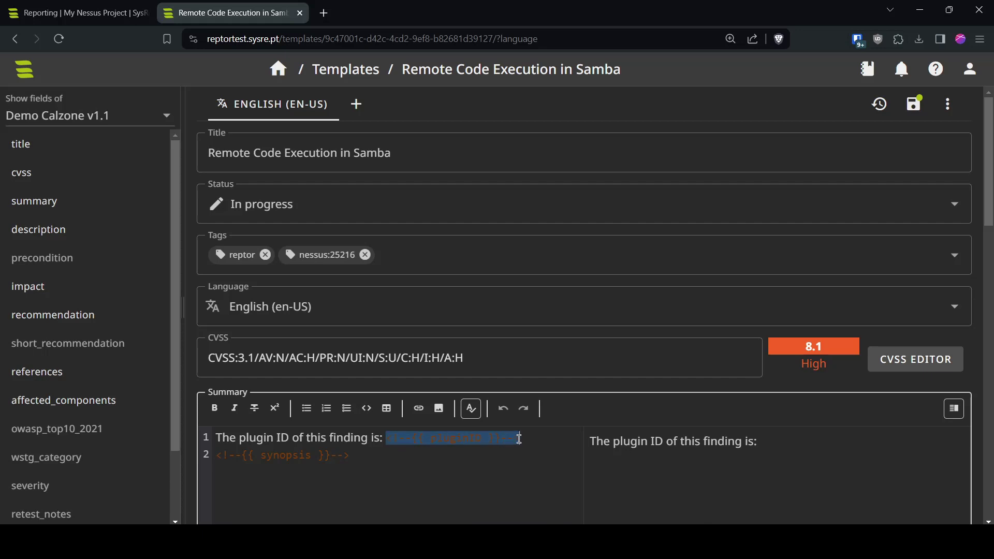
pyautogui.click(506, 481)
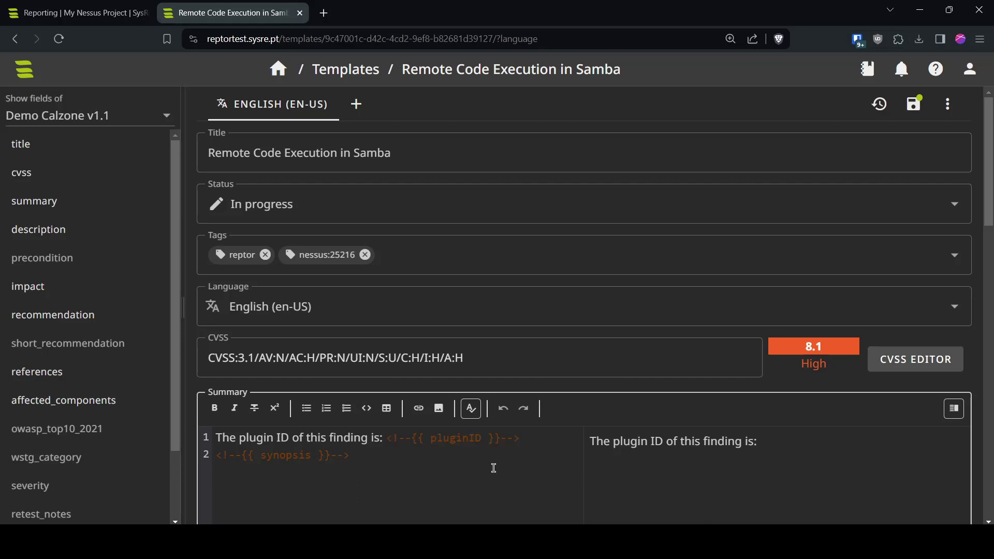
# Prefix the template title with 'Critical' so it reads 'Critical Remote Code Execution in Samba'
pyautogui.click(207, 151)
pyautogui.write('Critical')
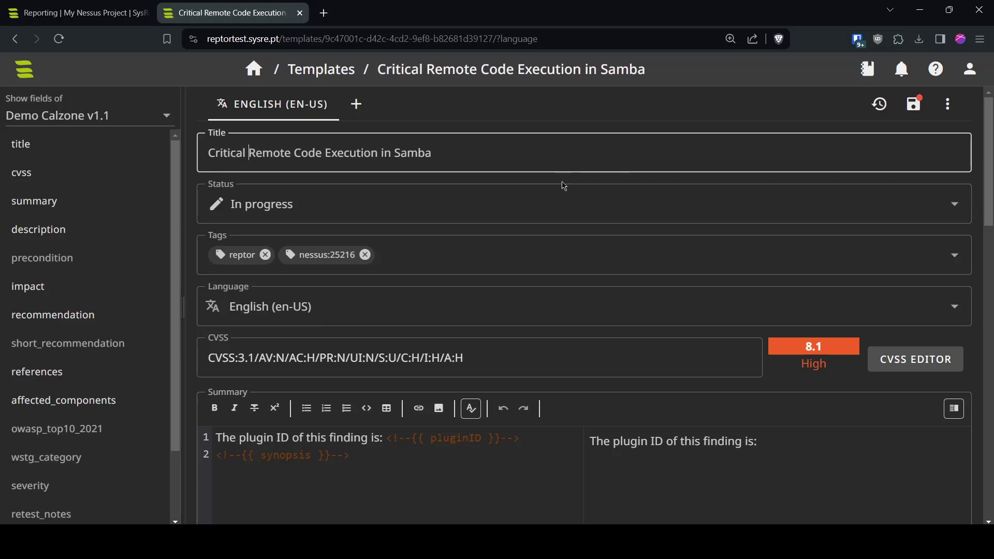
pyautogui.click(586, 151)
# Re-run 'cat .\report.nessus | reptor nessus --push-findings --severity-filter medium-critical' to add the Critical Samba finding
pyautogui.hotkey('alt', 'Tab')
pyautogui.hotkey('ctrl', 'l')
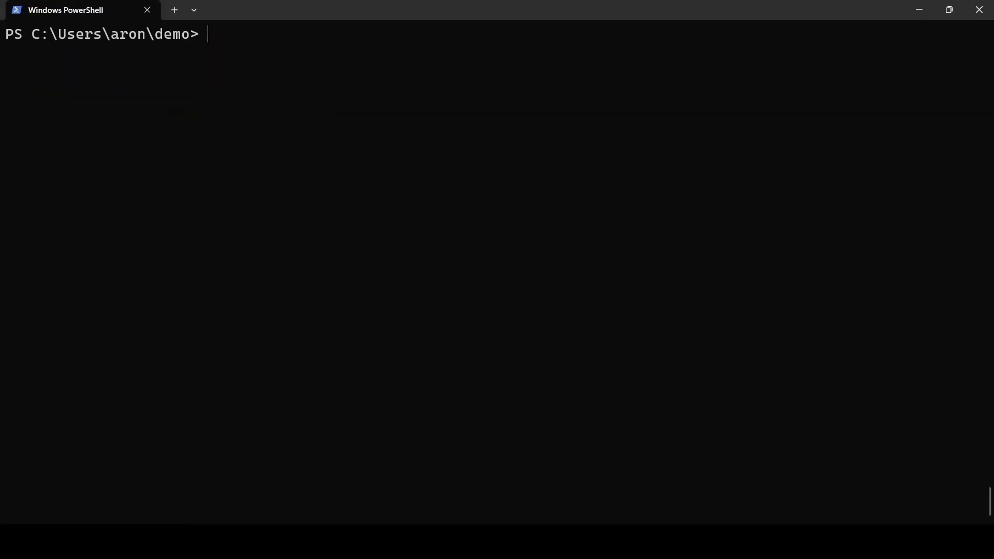
pyautogui.press('Up')
pyautogui.press('Up')
pyautogui.press('Return')
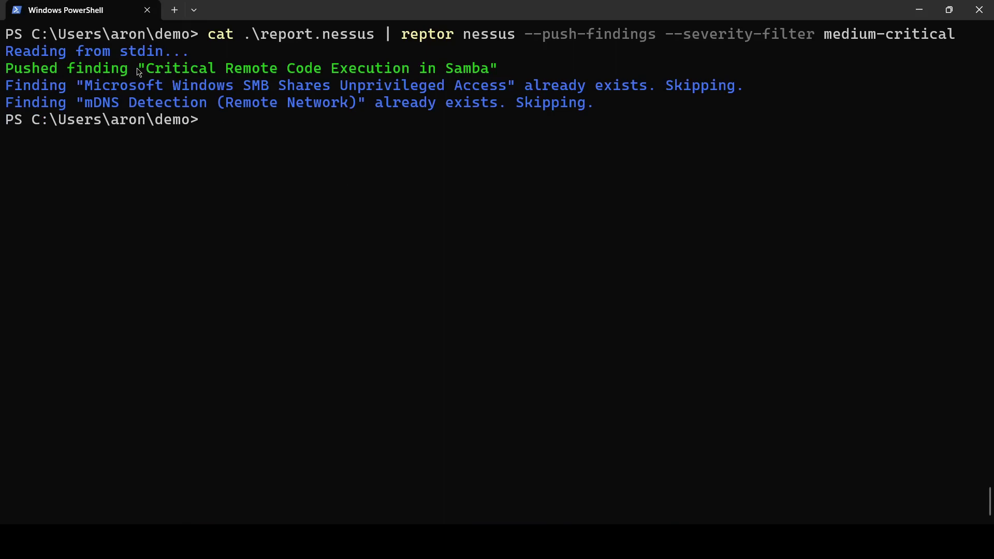
pyautogui.moveTo(141, 71); pyautogui.dragTo(498, 71)
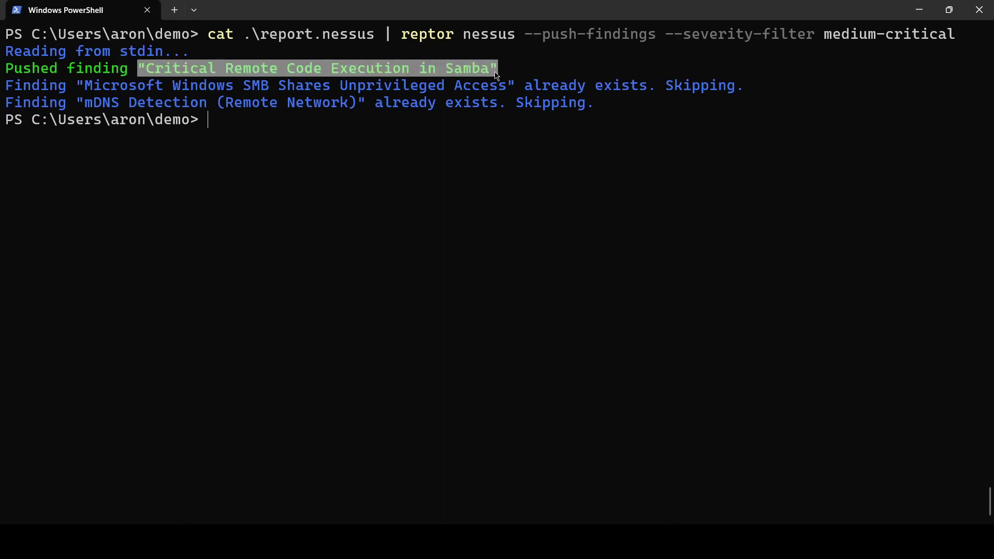
pyautogui.hotkey('alt', 'Tab')
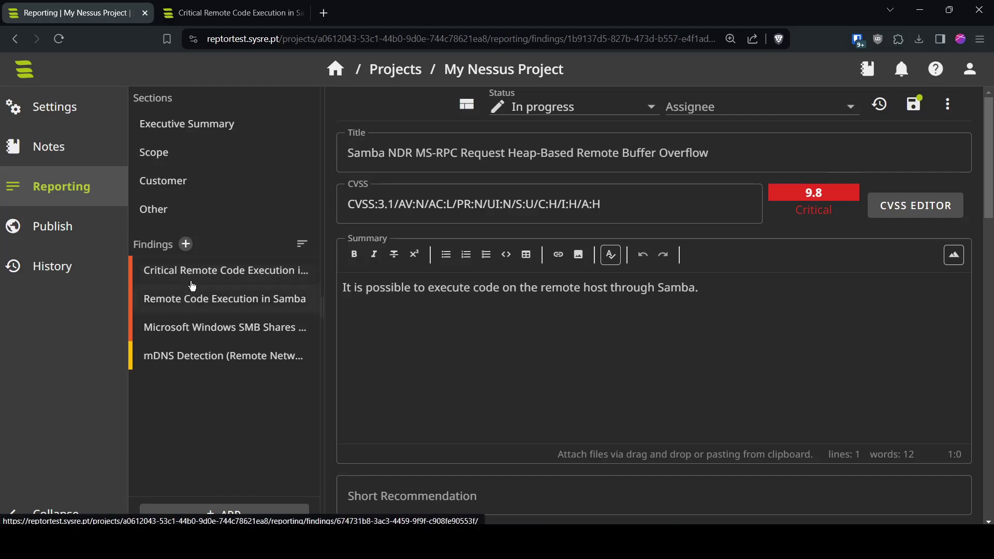
# Delete the old 'Remote Code Execution in Samba' finding, then open the Critical version
pyautogui.click(188, 299)
pyautogui.click(947, 102)
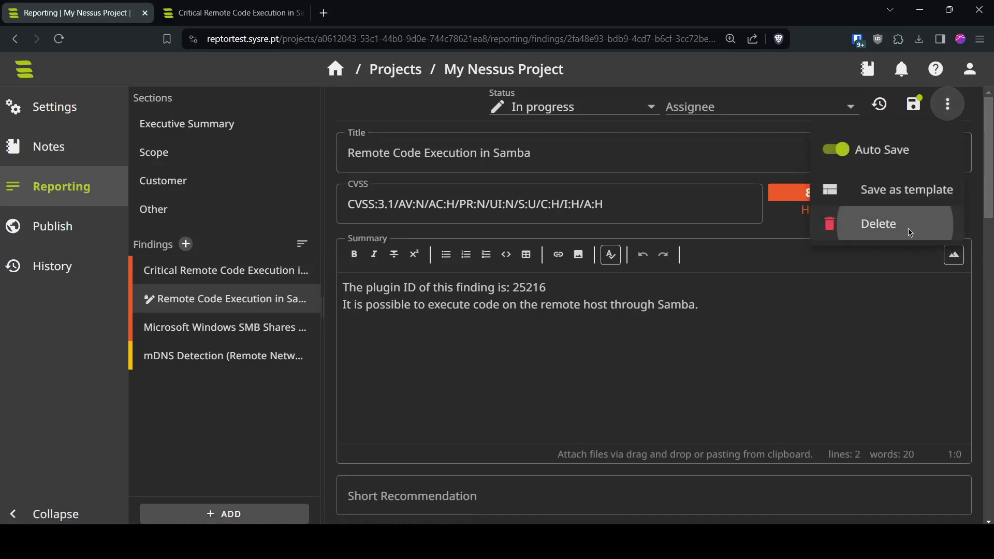
pyautogui.click(901, 224)
pyautogui.click(636, 345)
pyautogui.click(249, 278)
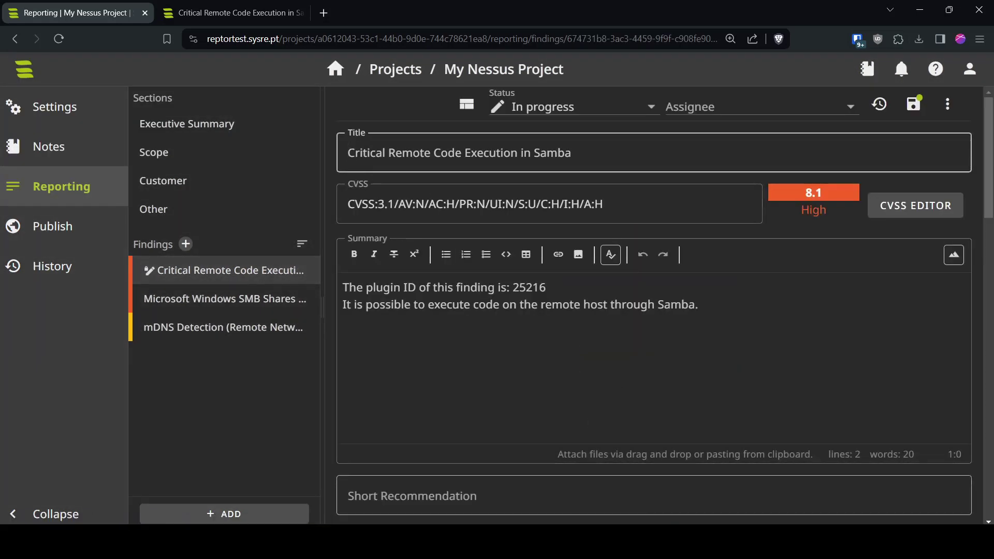
pyautogui.click(611, 484)
# Display the help for 'reptor nessus --help' to find the input file option
pyautogui.click(353, 166)
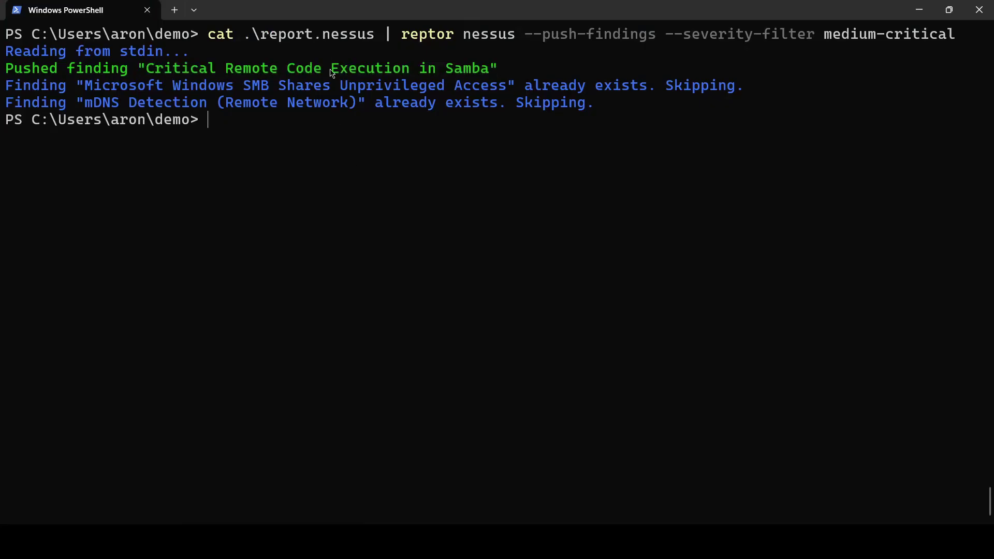
pyautogui.moveTo(260, 34); pyautogui.dragTo(381, 35)
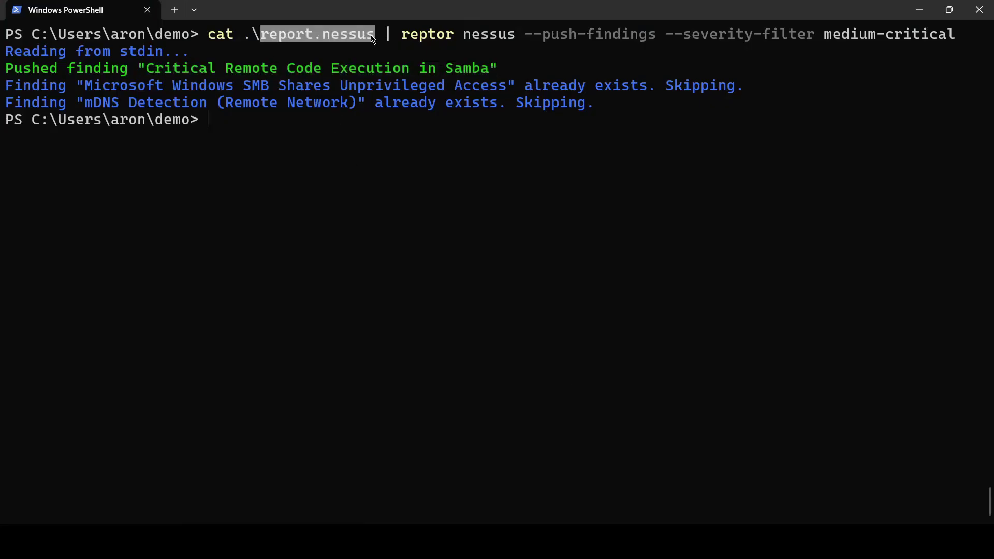
pyautogui.click(392, 156)
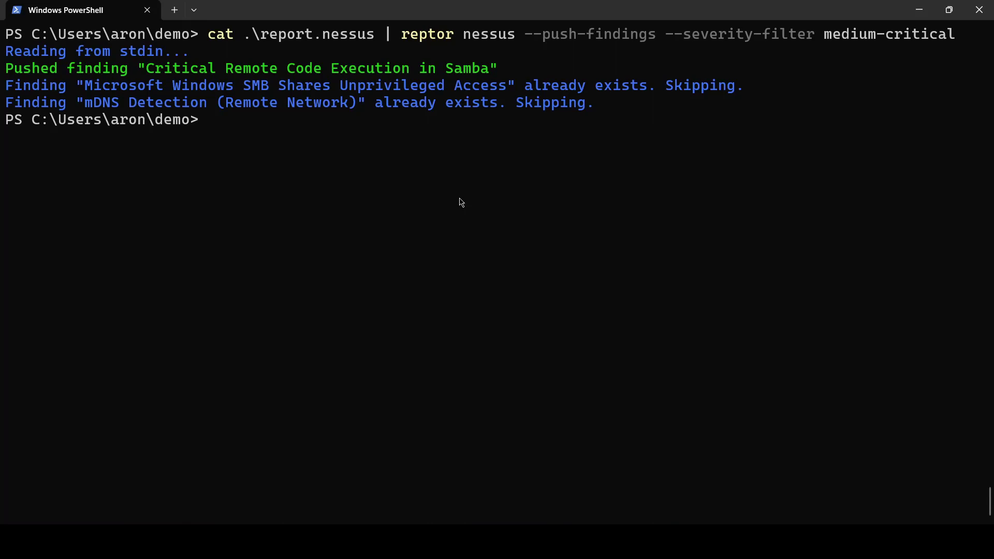
pyautogui.write('reptor nessus')
pyautogui.hotkey('ctrl', 'l')
pyautogui.write('--hel')
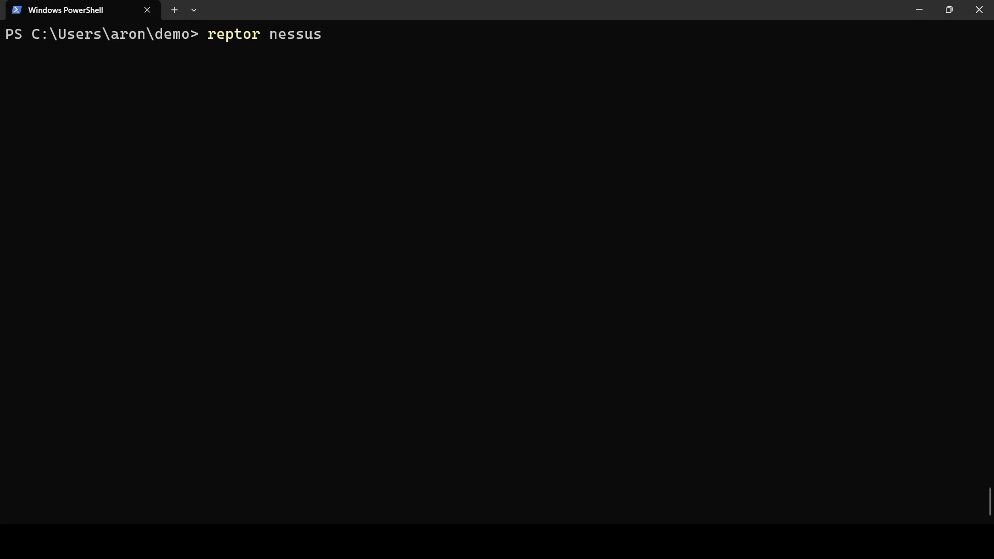
pyautogui.write('p')
pyautogui.press('Return')
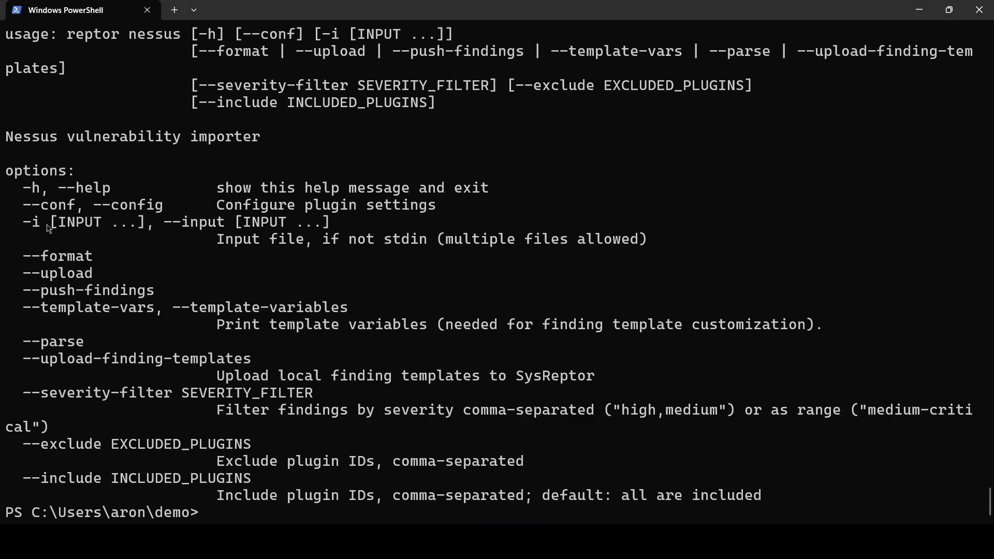
# Run 'reptor nessus -i .\report.nessus --push-findings --severity-filter medium-critical', skipping all three existing findings
pyautogui.moveTo(19, 226); pyautogui.dragTo(42, 230)
pyautogui.click(121, 263)
pyautogui.write('reptor nessus -i ')
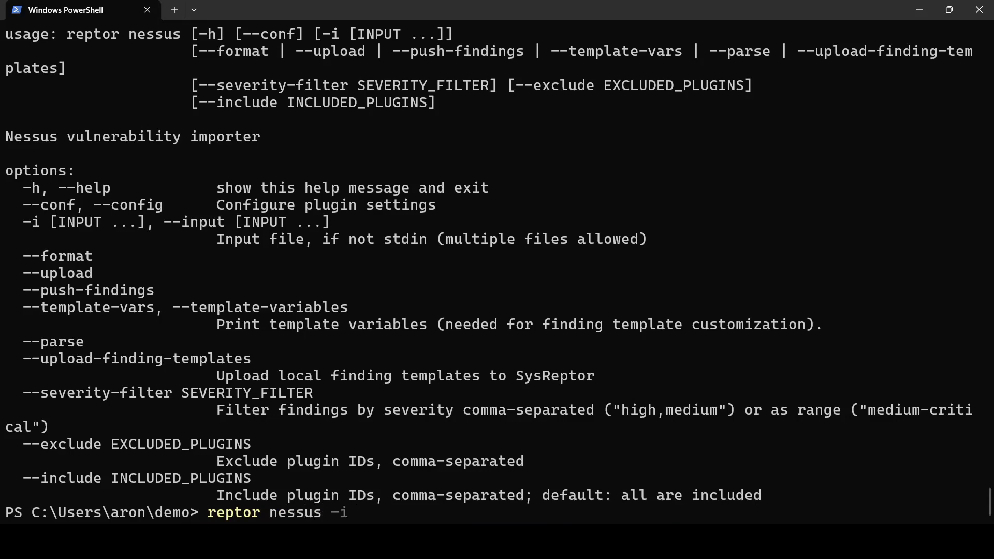
pyautogui.write('.\report.nessus ')
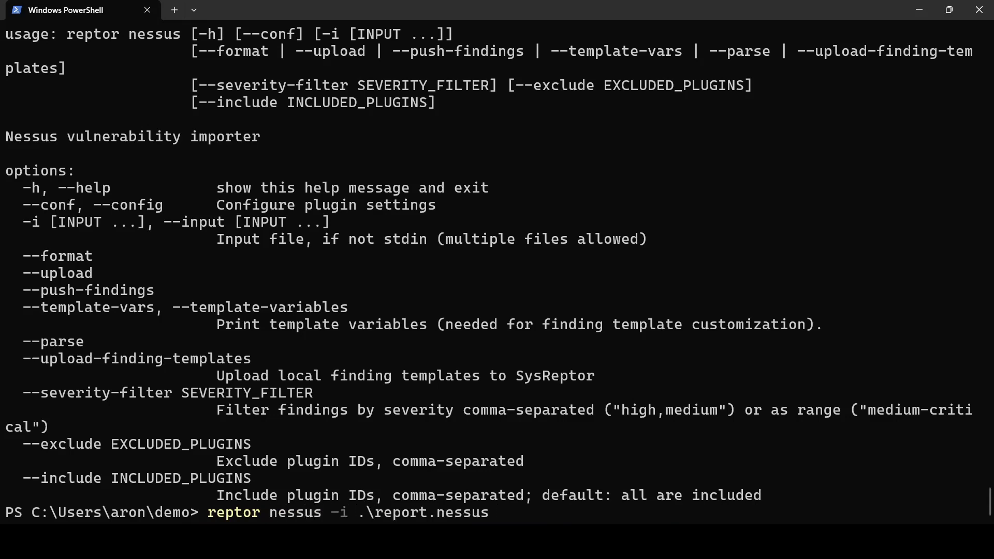
pyautogui.write('report1.nessus')
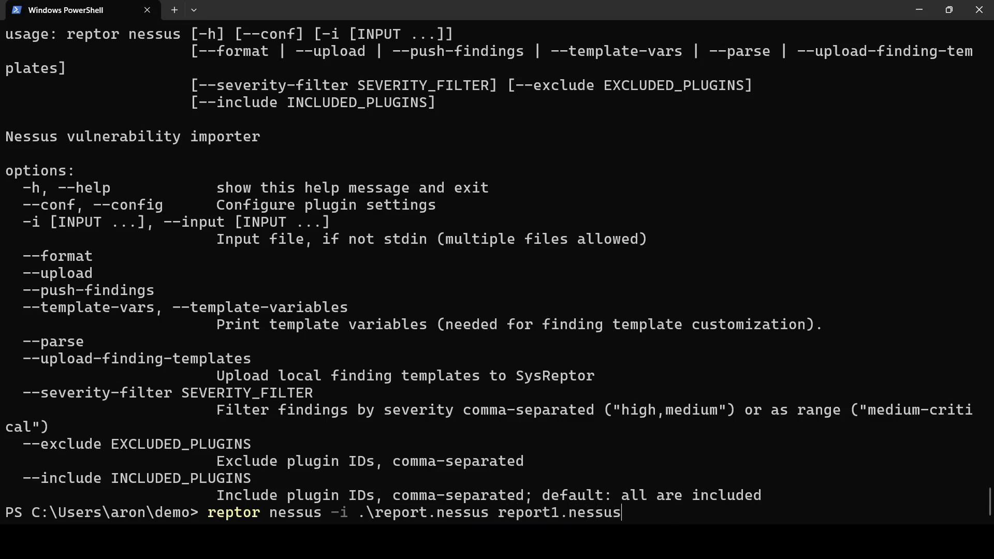
pyautogui.press('BackSpace')
pyautogui.press('BackSpace')
pyautogui.press('BackSpace')
pyautogui.press('BackSpace')
pyautogui.press('BackSpace')
pyautogui.press('BackSpace')
pyautogui.press('BackSpace')
pyautogui.press('BackSpace')
pyautogui.press('BackSpace')
pyautogui.press('BackSpace')
pyautogui.press('BackSpace')
pyautogui.press('BackSpace')
pyautogui.press('BackSpace')
pyautogui.press('BackSpace')
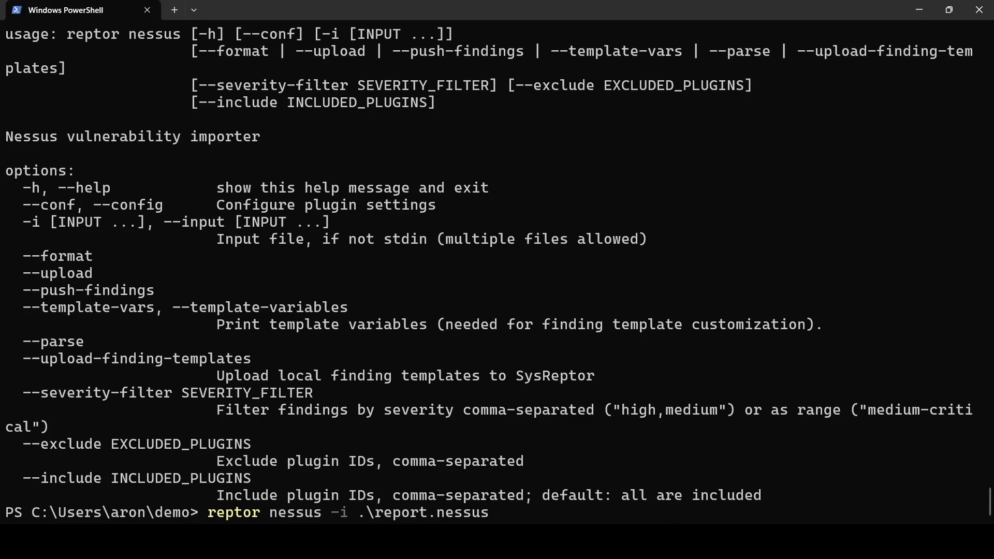
pyautogui.write('--push-findings --')
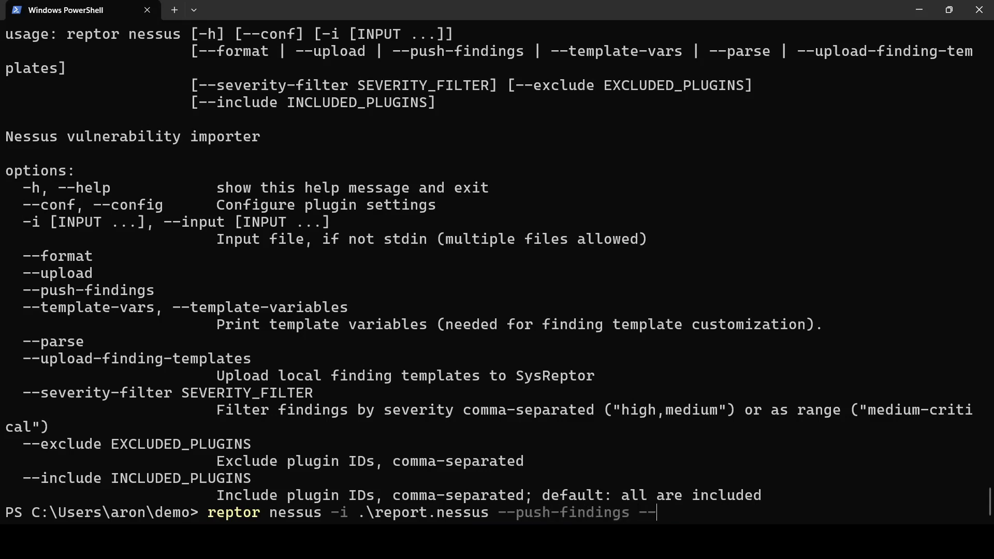
pyautogui.write('severity-filter ')
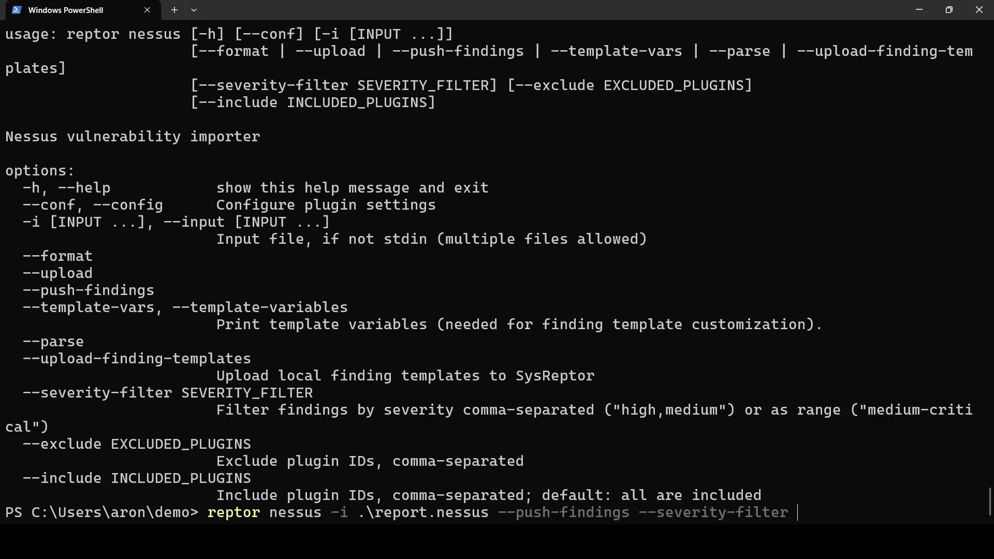
pyautogui.write('medium-critical')
pyautogui.press('Return')
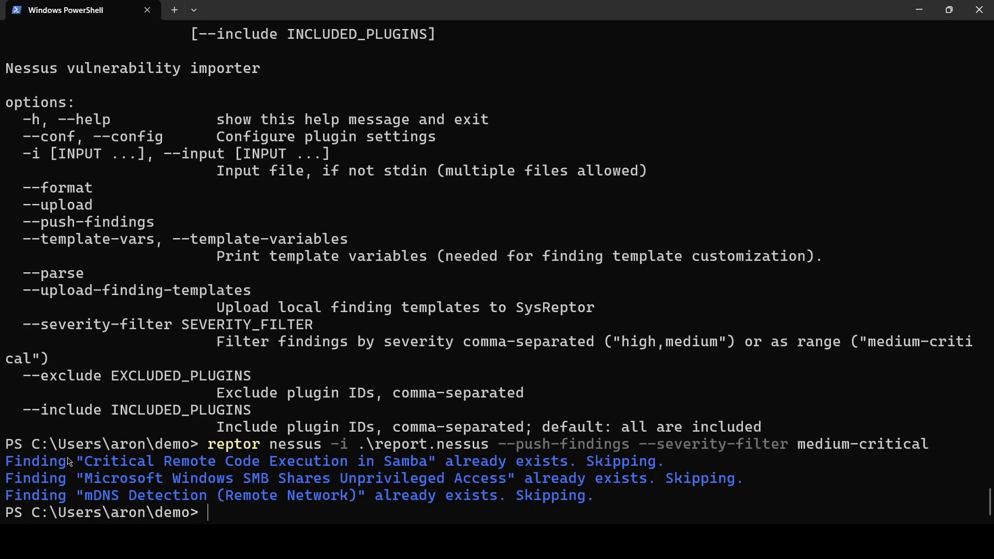